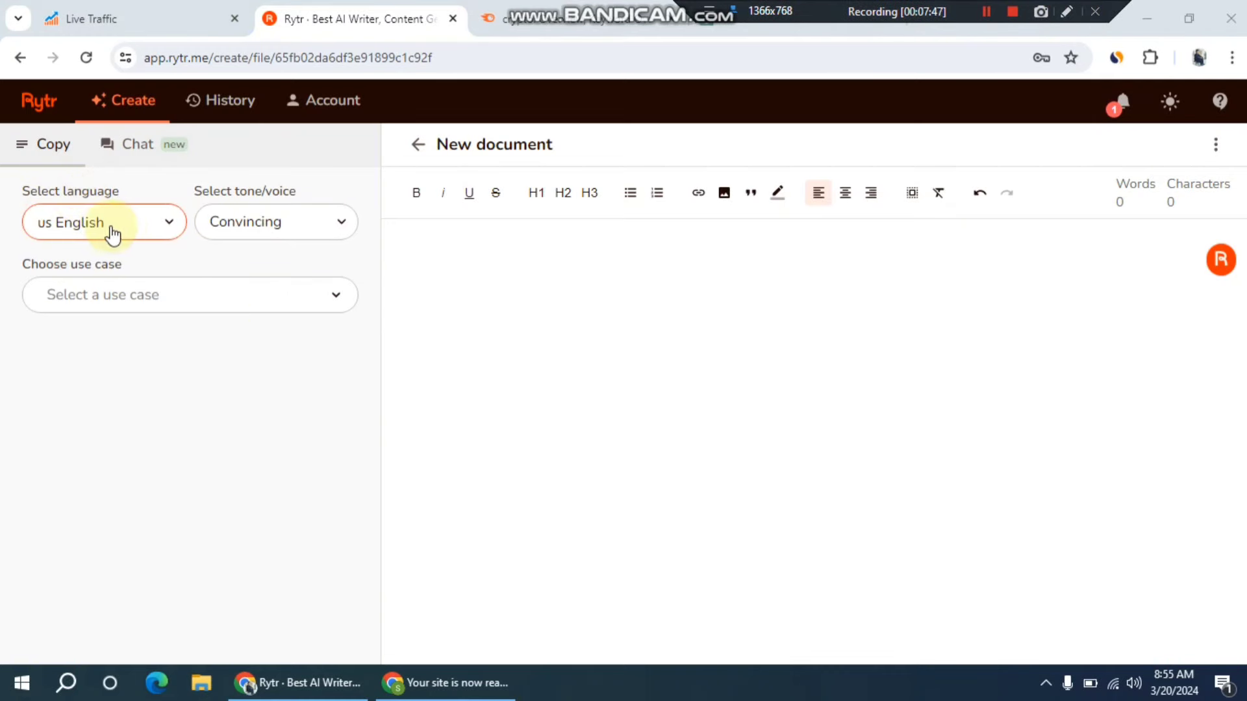
Review the available tones and use cases, and choose Blog Section Writing as the use case
click(298, 230)
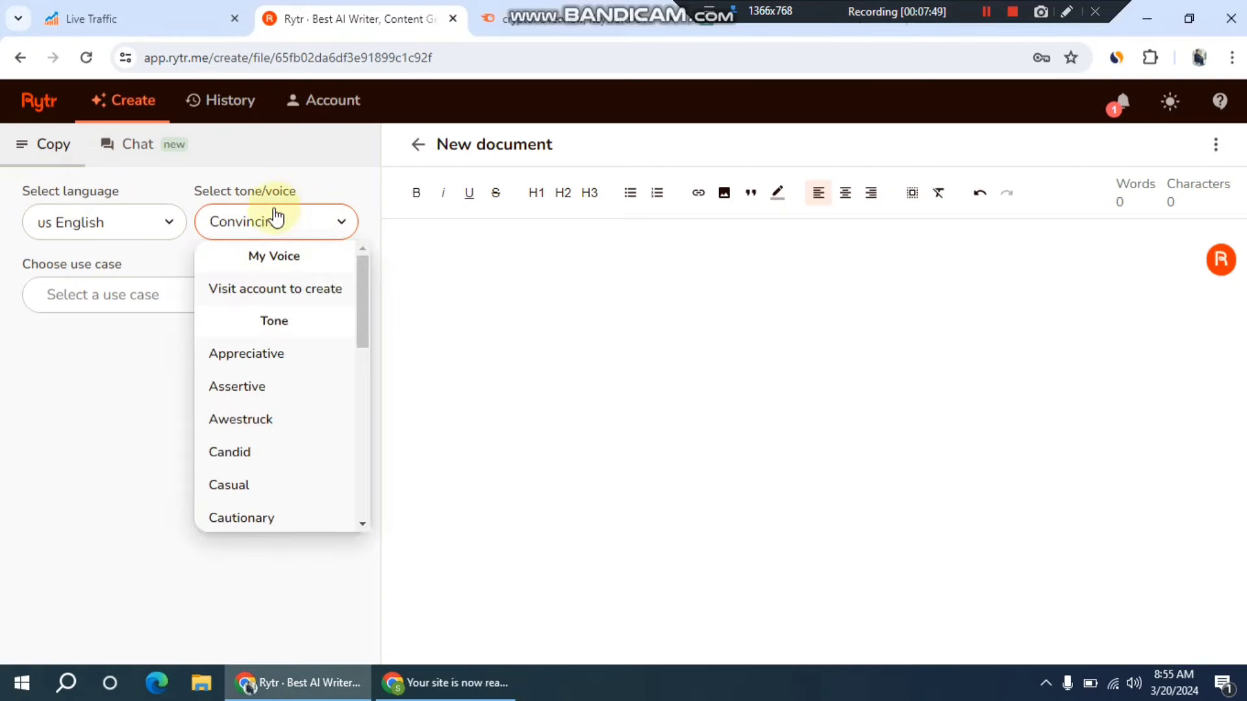
click(286, 229)
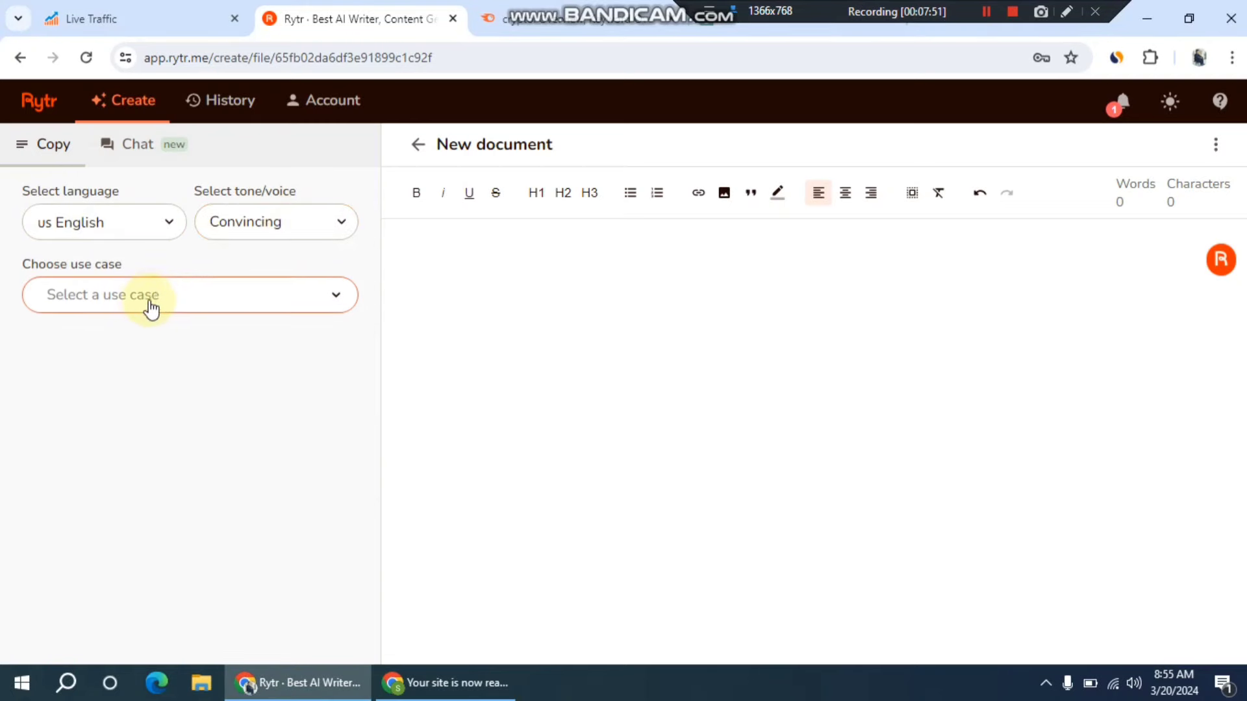
click(117, 289)
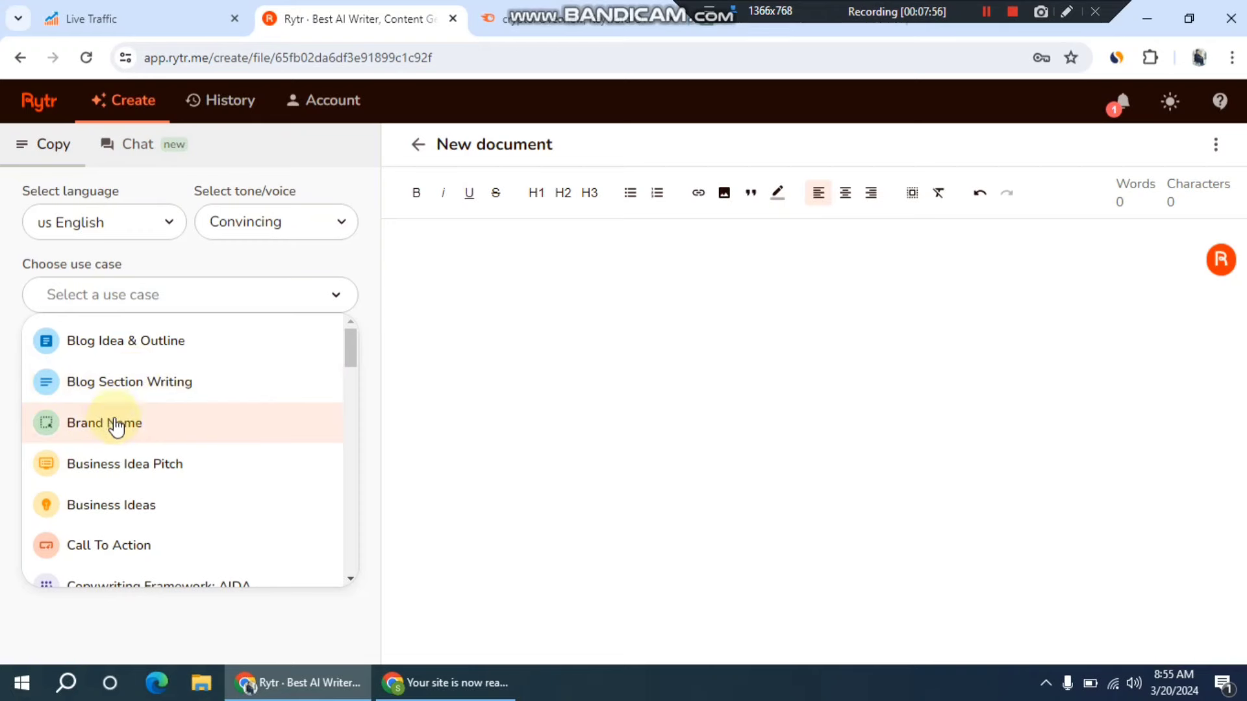
scroll(117, 487, down, 4)
scroll(140, 503, down, 4)
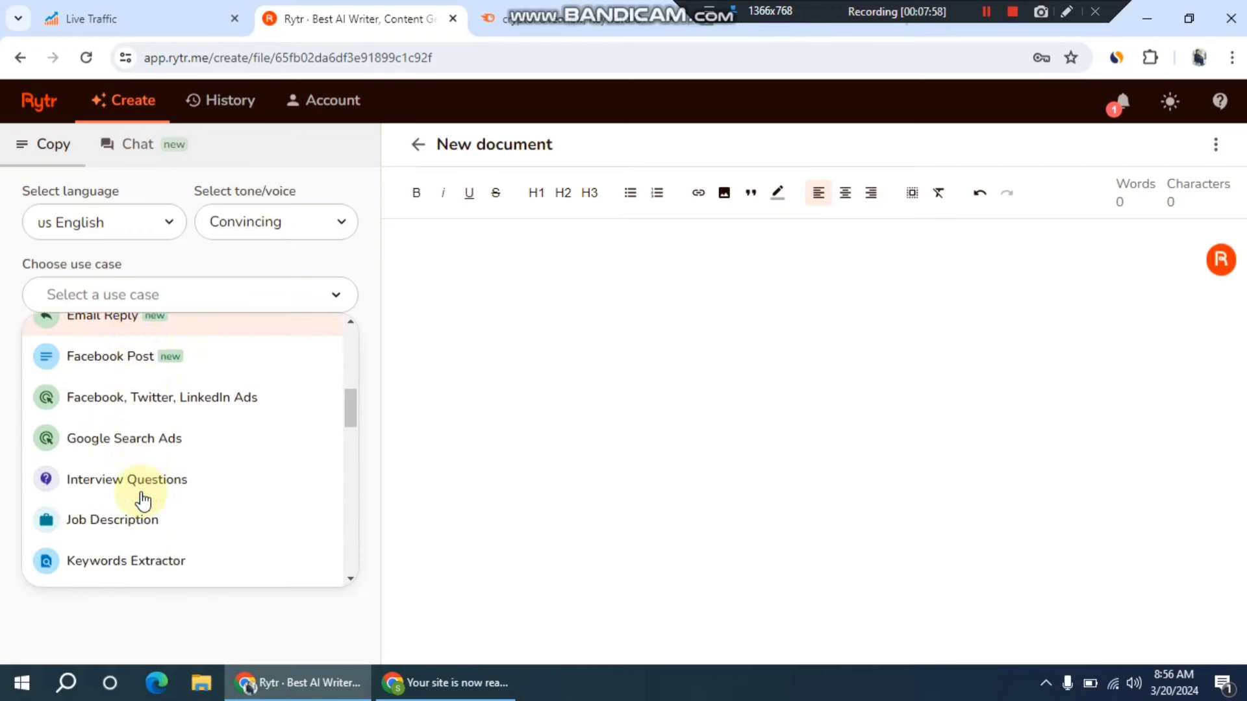
scroll(142, 500, up, 2)
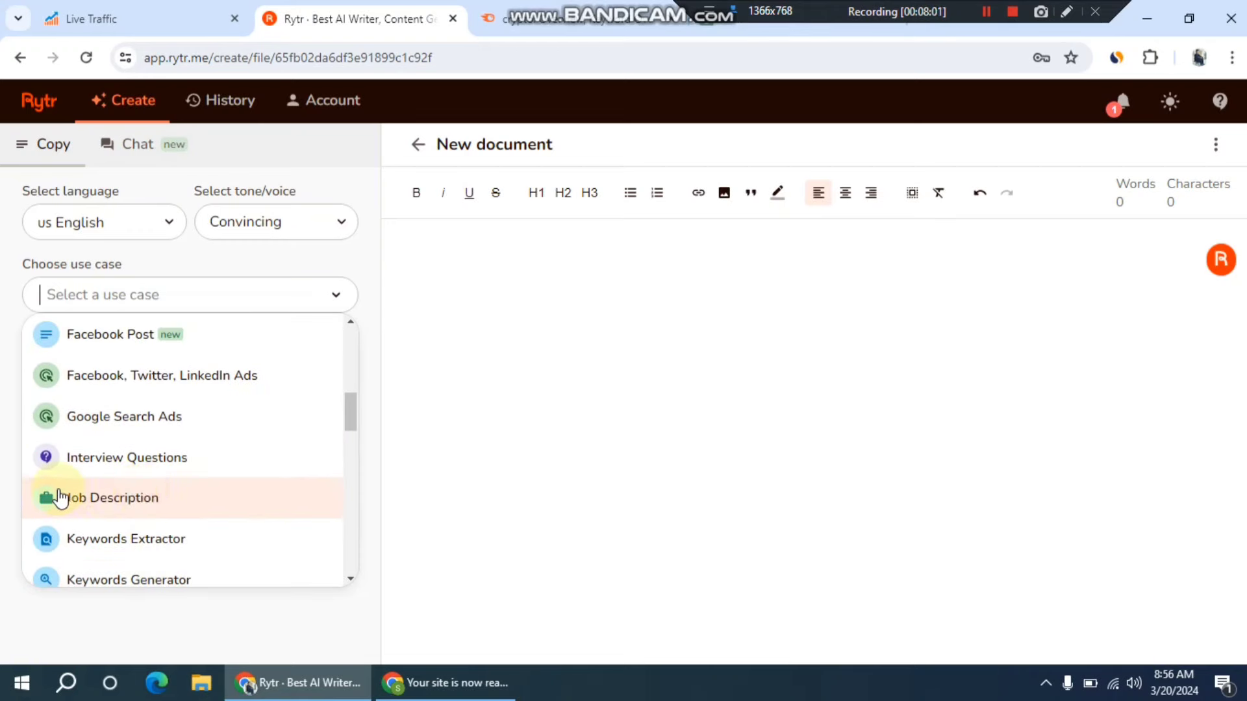
scroll(117, 495, up, 5)
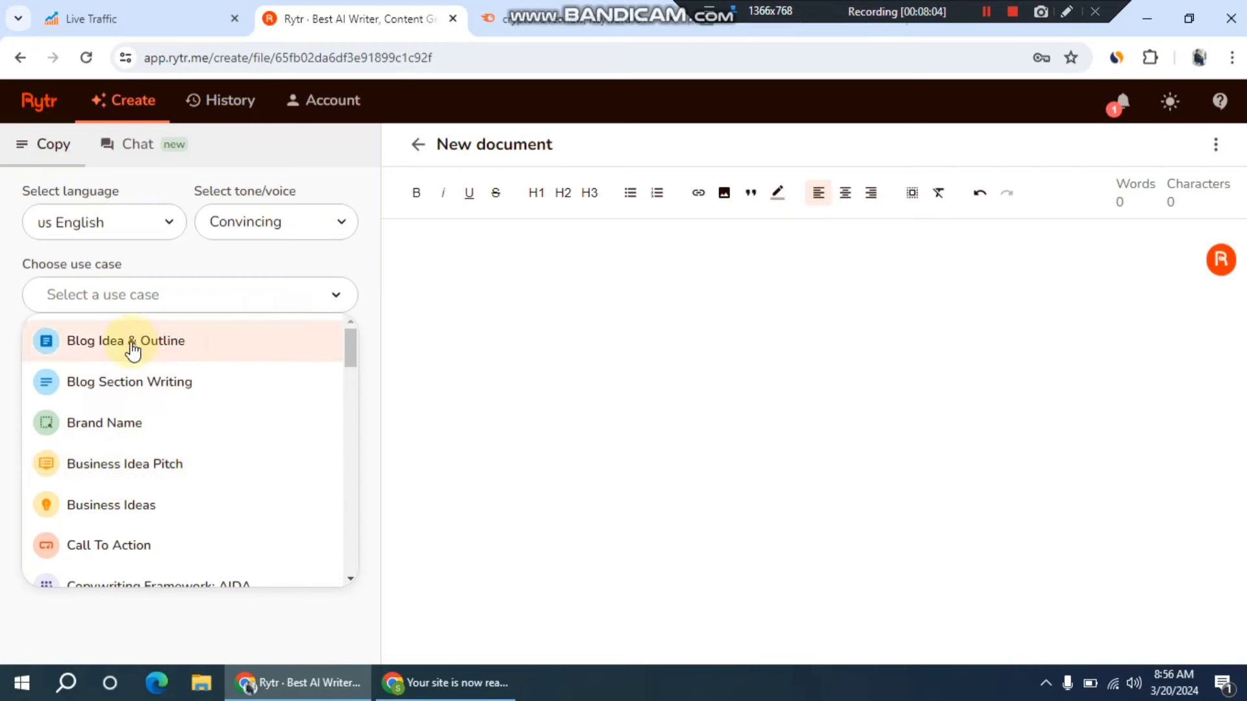
click(143, 387)
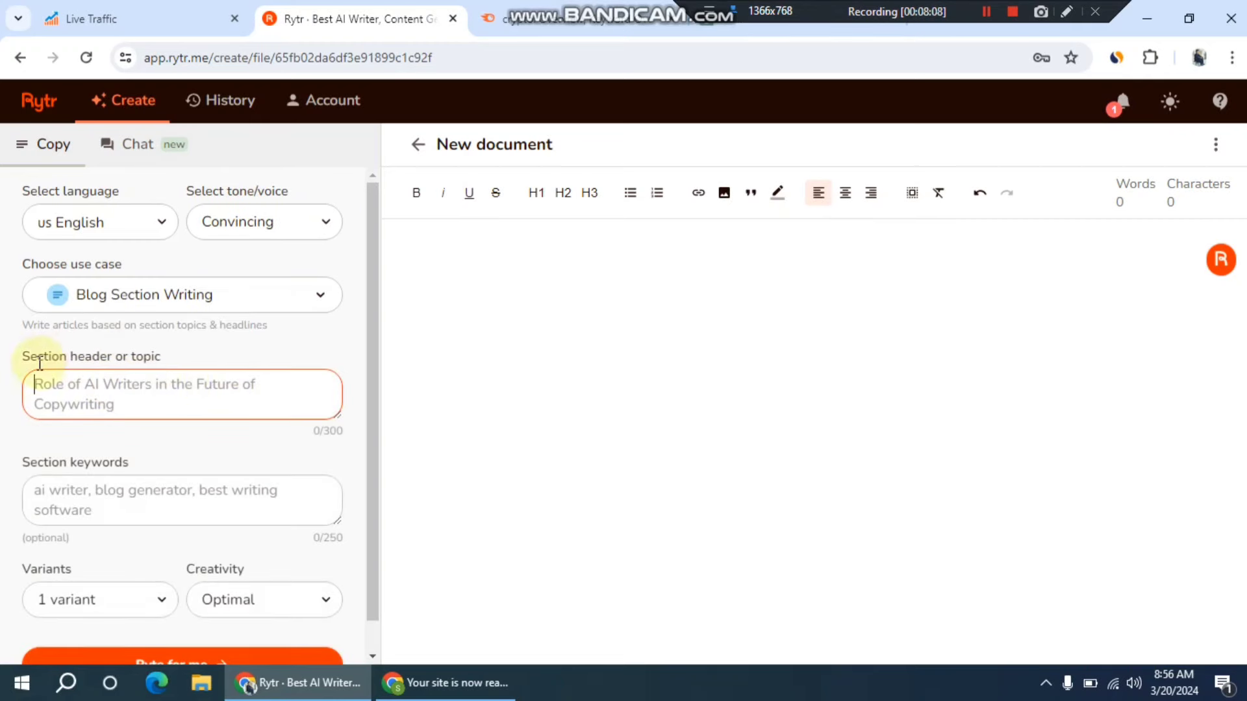
Switch to ChatGPT and copy the heading "Exploring Casper: The Crypto Innovation" from its answer
drag(15, 358, 128, 376)
click(122, 392)
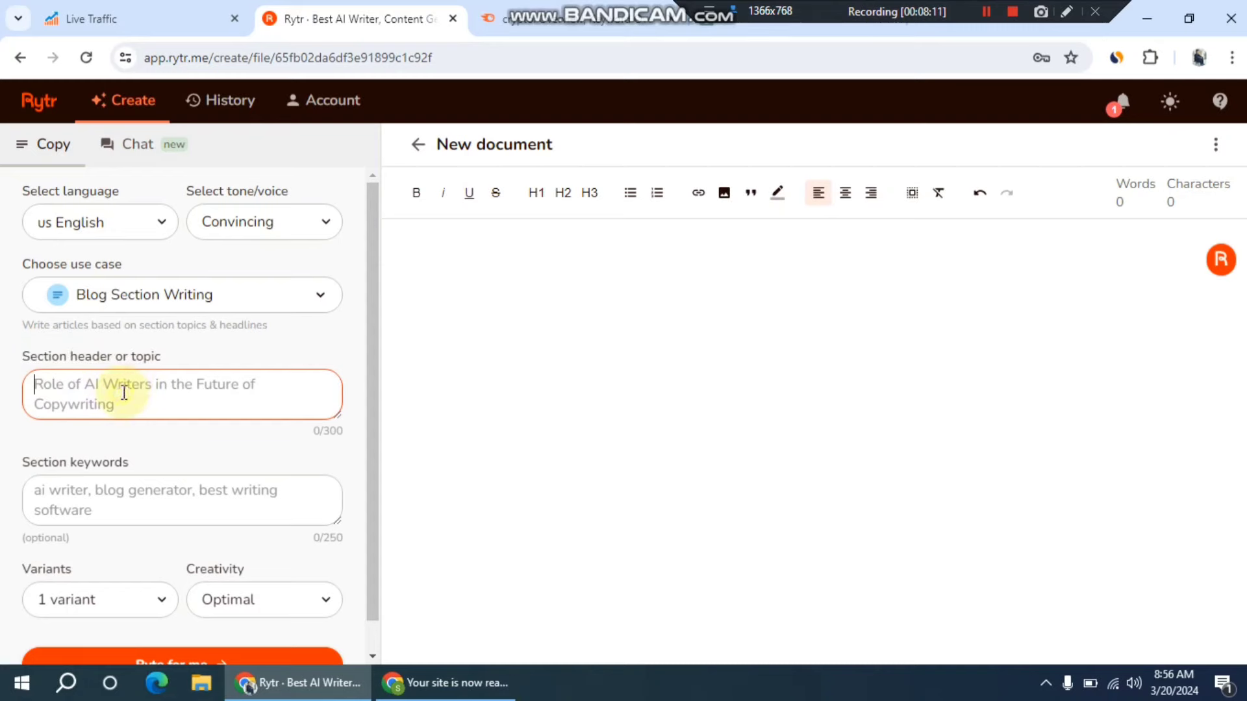
click(738, 29)
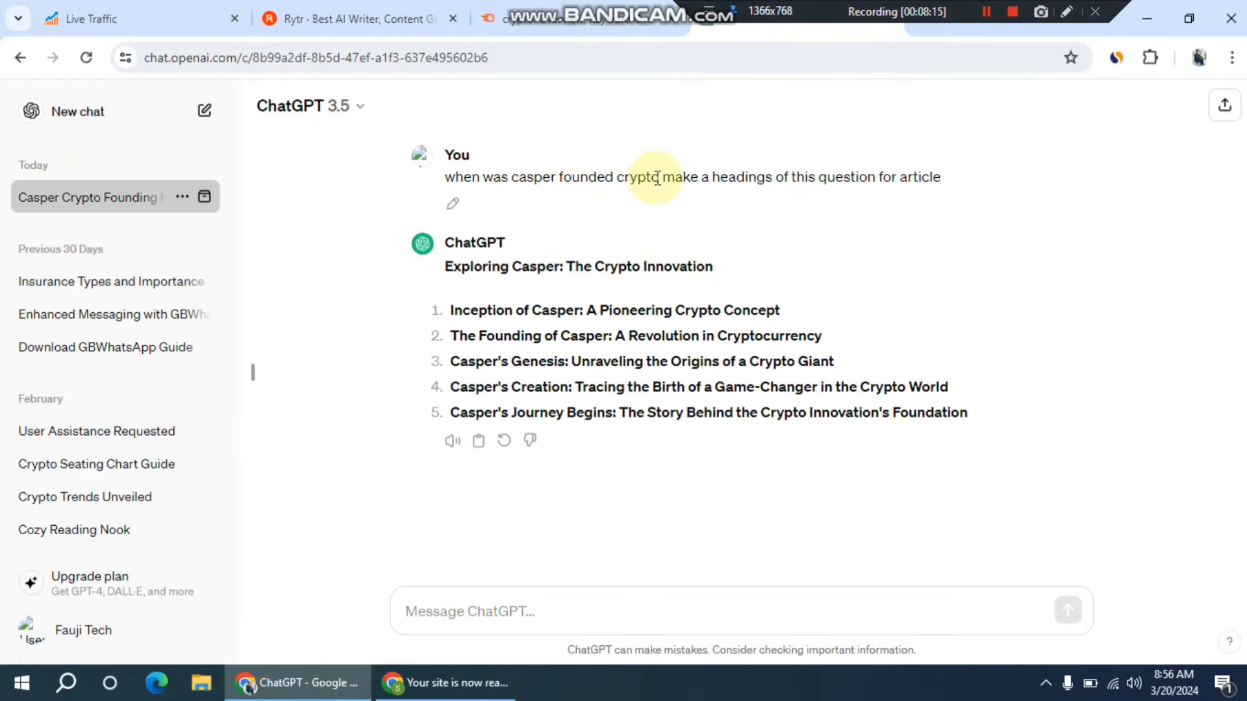
drag(643, 178, 439, 178)
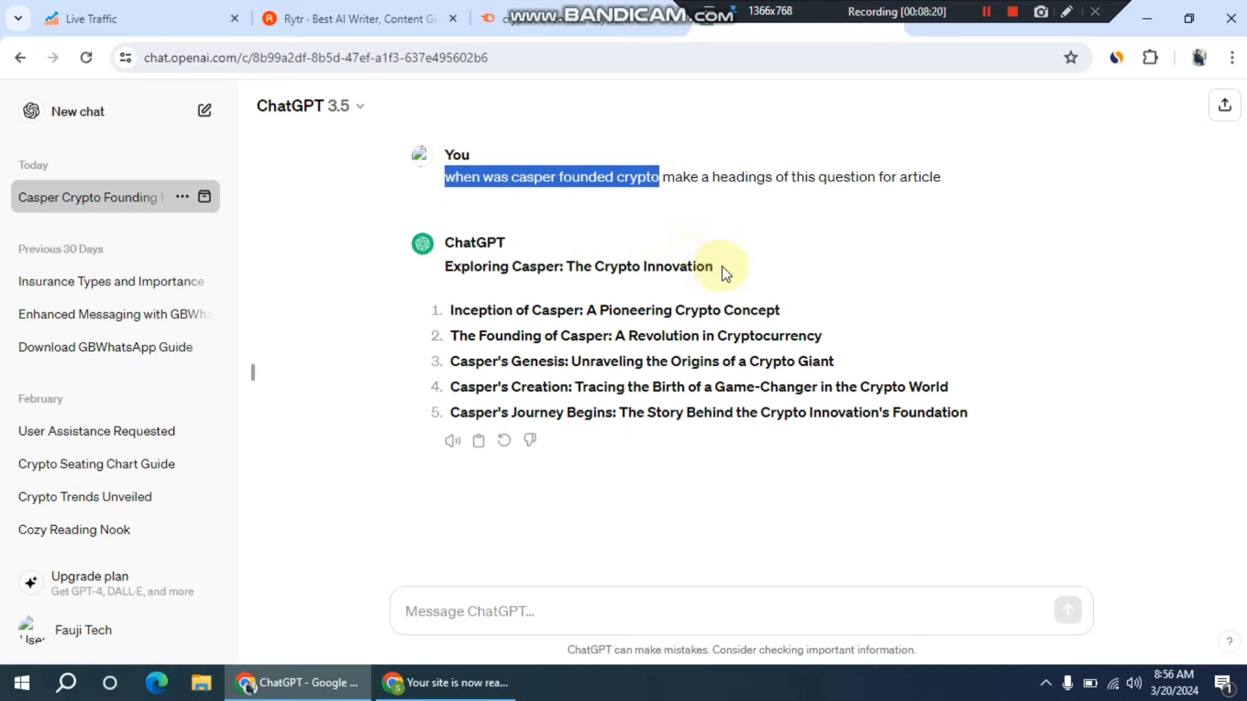
drag(725, 274, 472, 269)
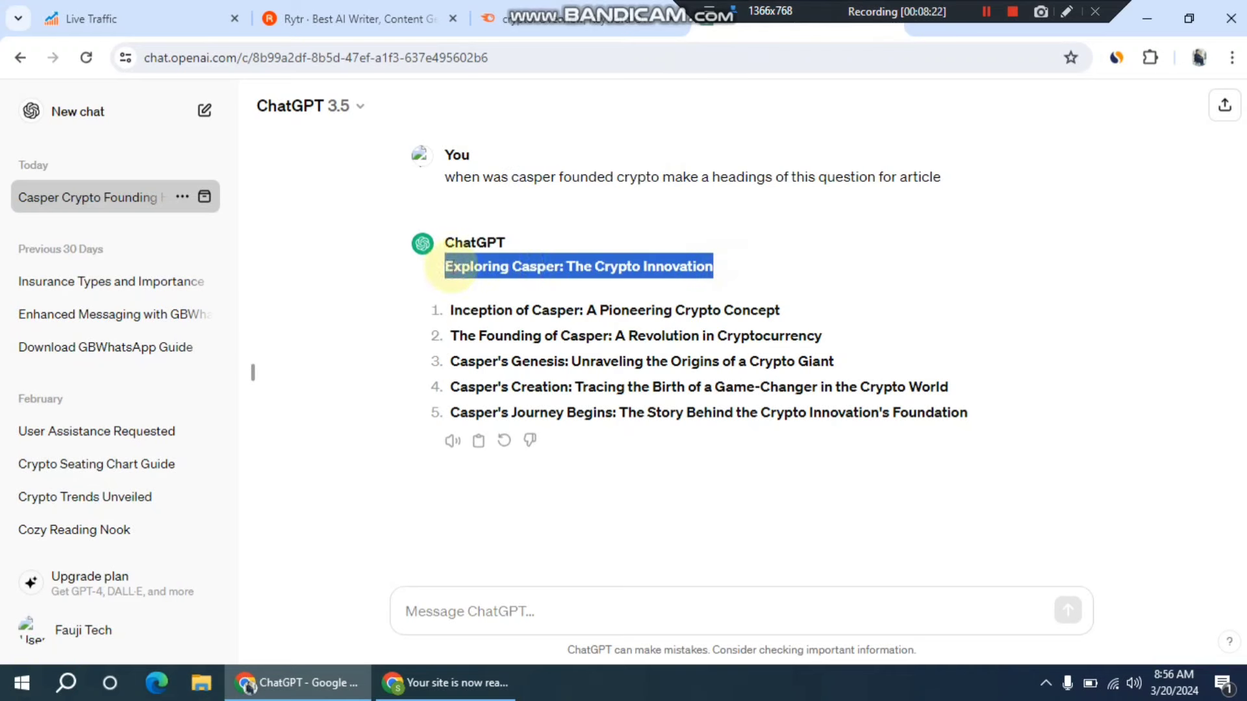
right_click(465, 270)
click(481, 281)
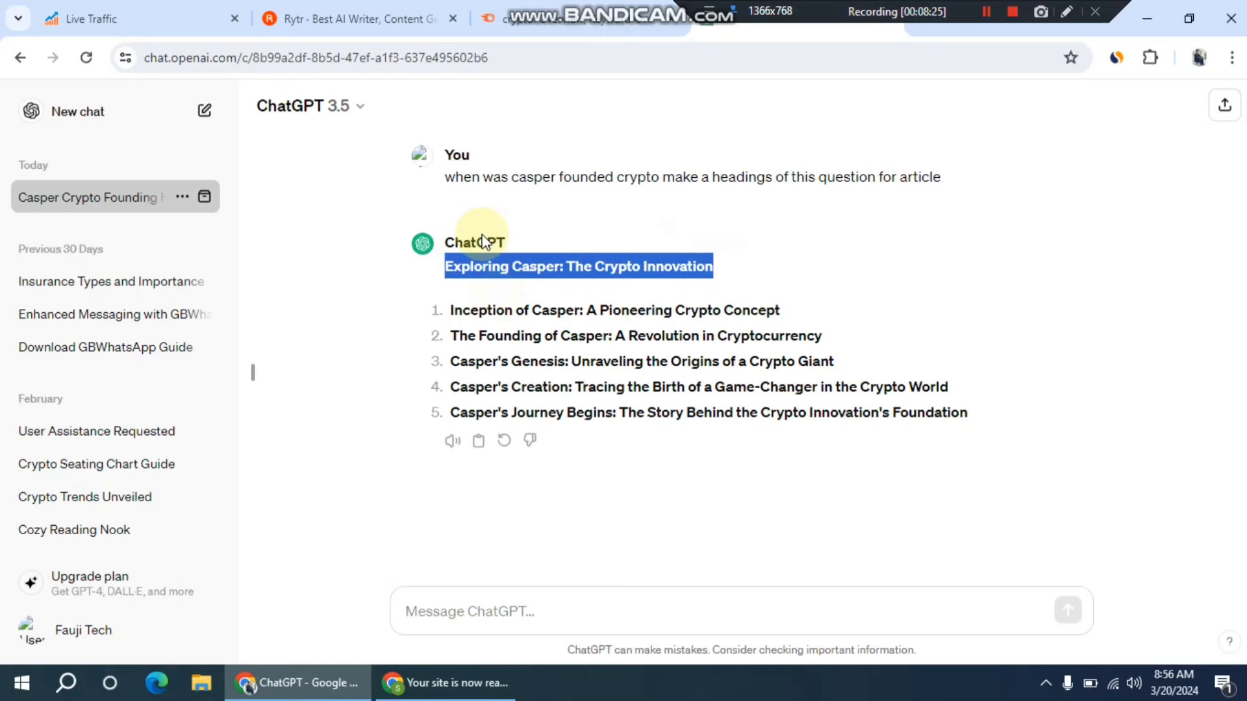
Return to Rytr and paste "Exploring Casper: The Crypto Innovation" as the section header or topic
click(262, 26)
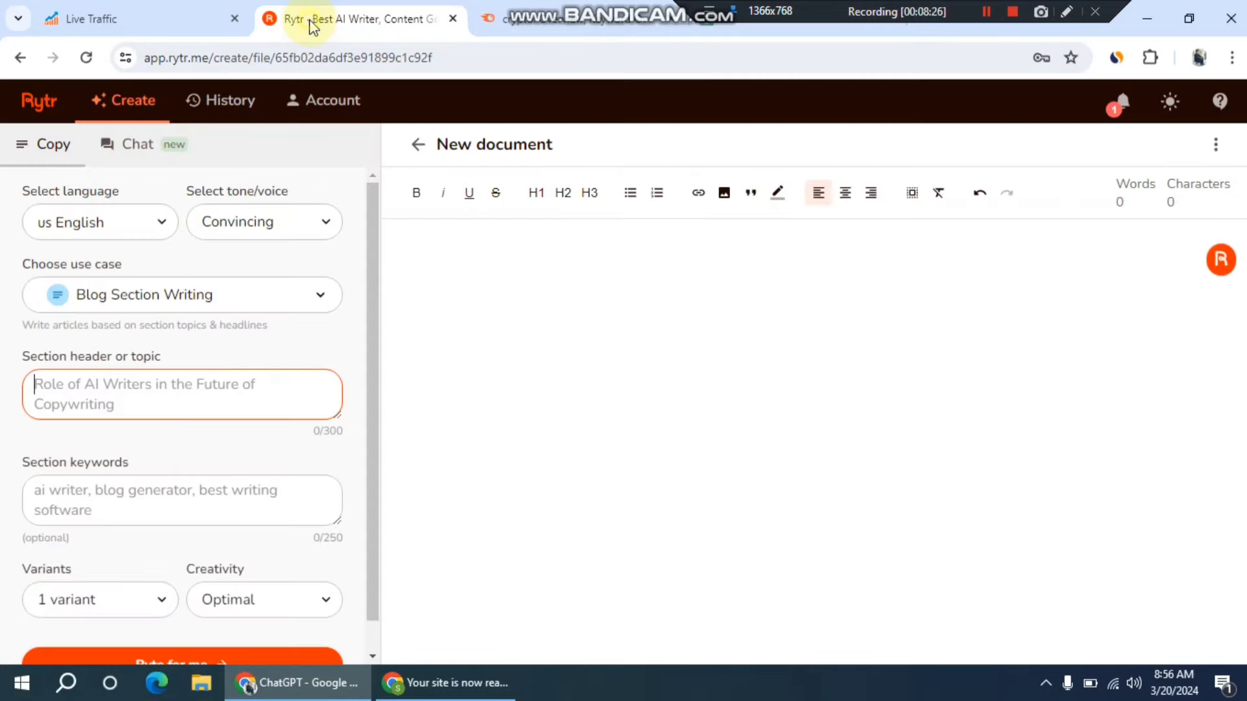
right_click(88, 390)
click(148, 227)
Switch to the Semrush keyword overview and copy the question keyword "when was casper founded crypto"
scroll(98, 476, down, 1)
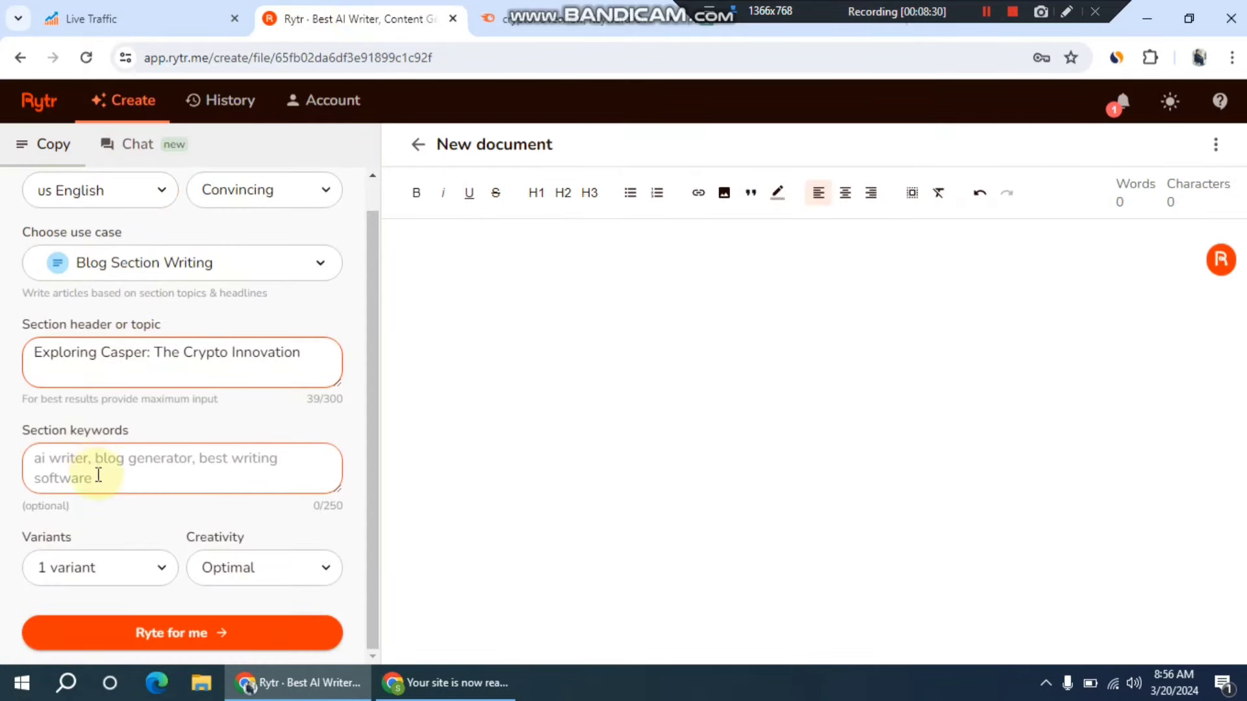
click(98, 474)
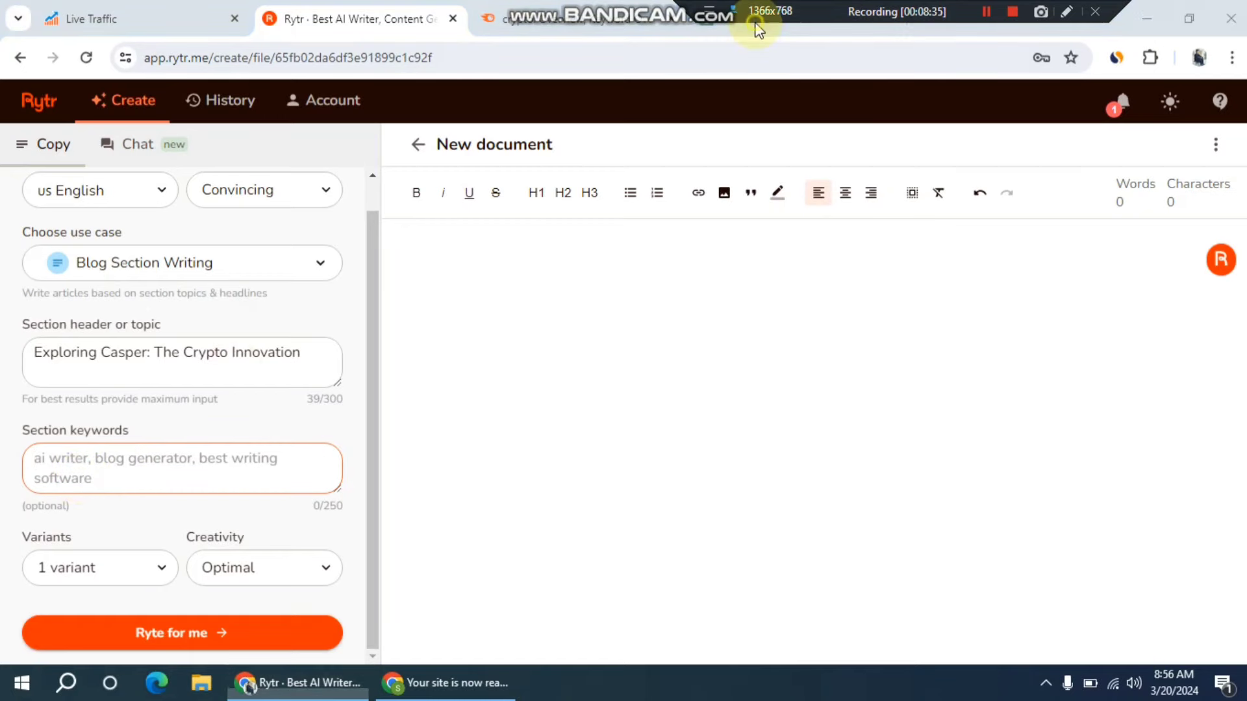
click(781, 31)
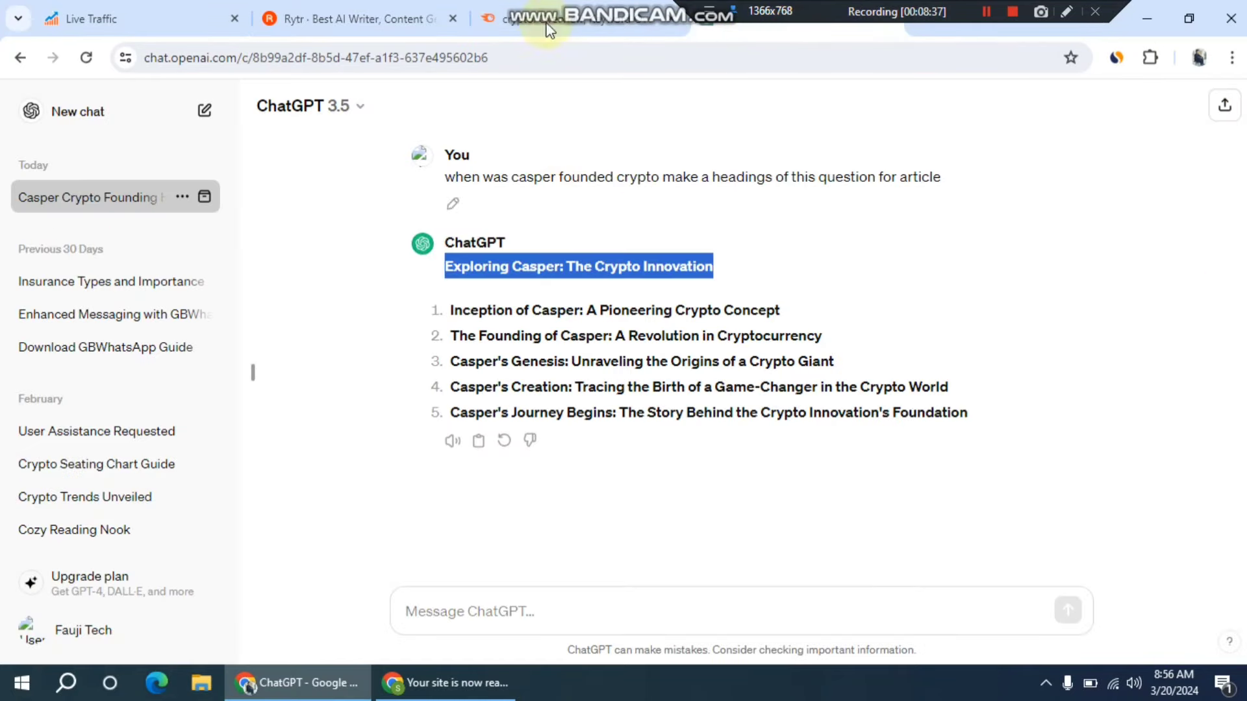
click(526, 21)
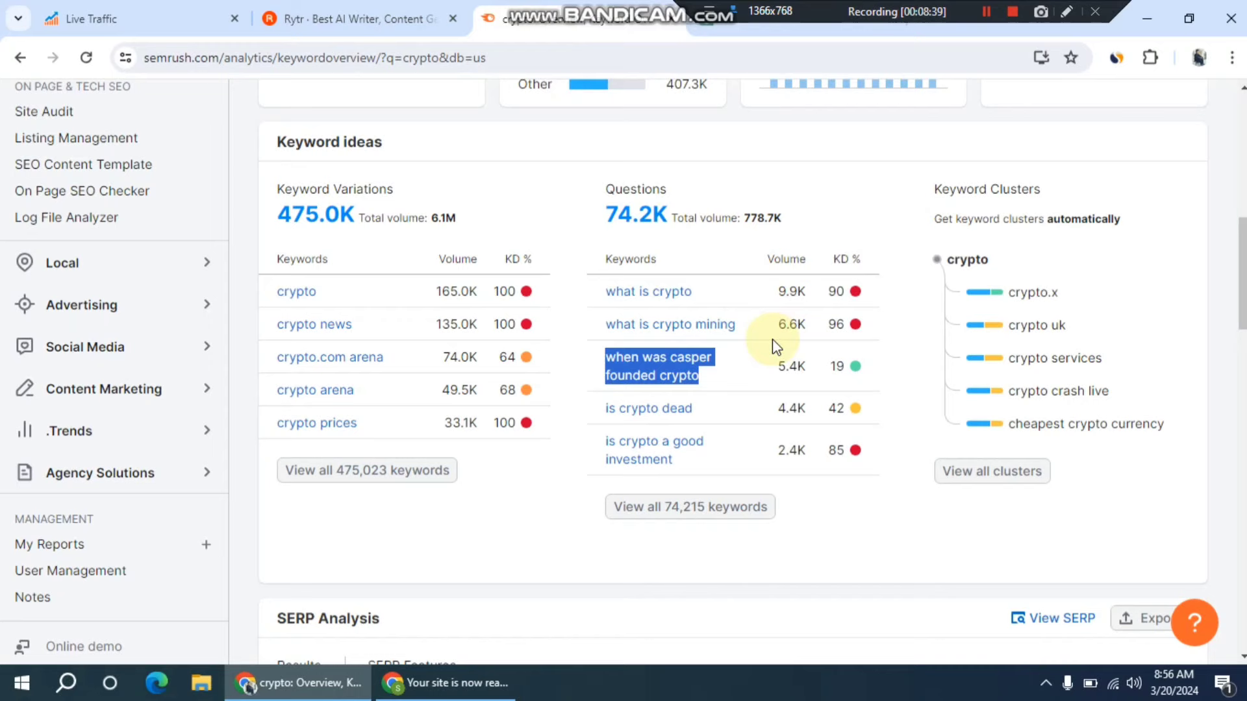
right_click(671, 372)
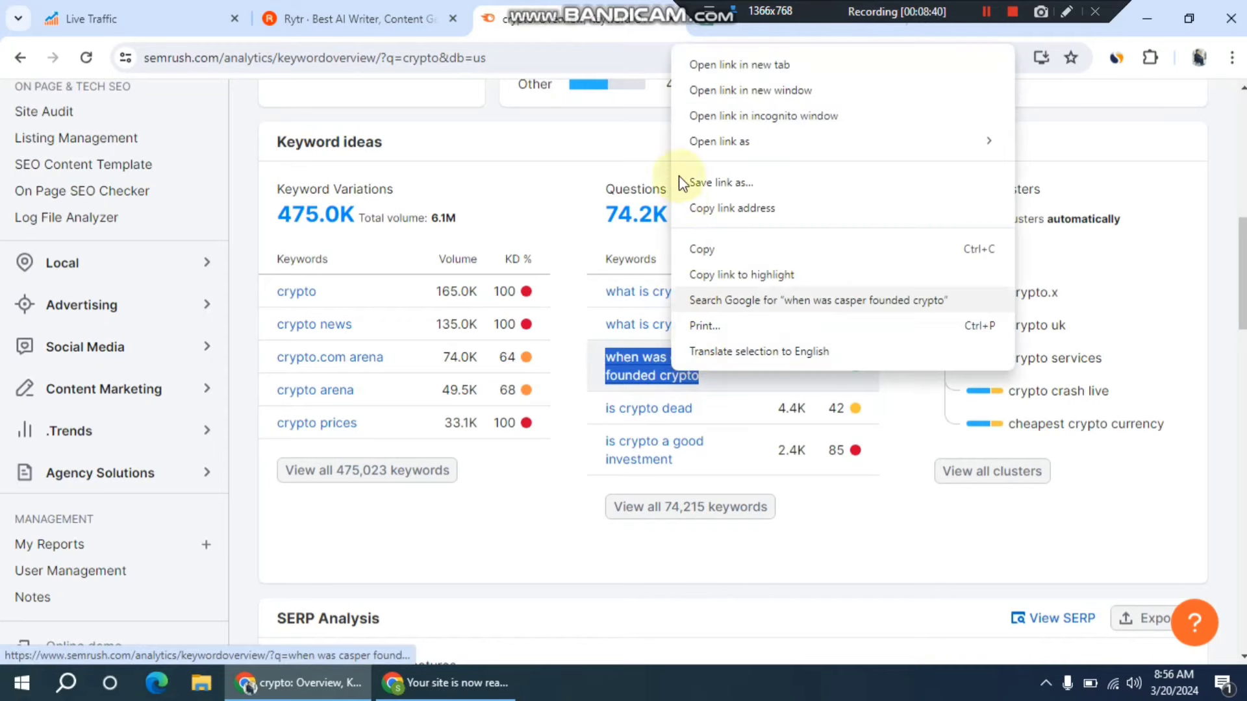
click(710, 257)
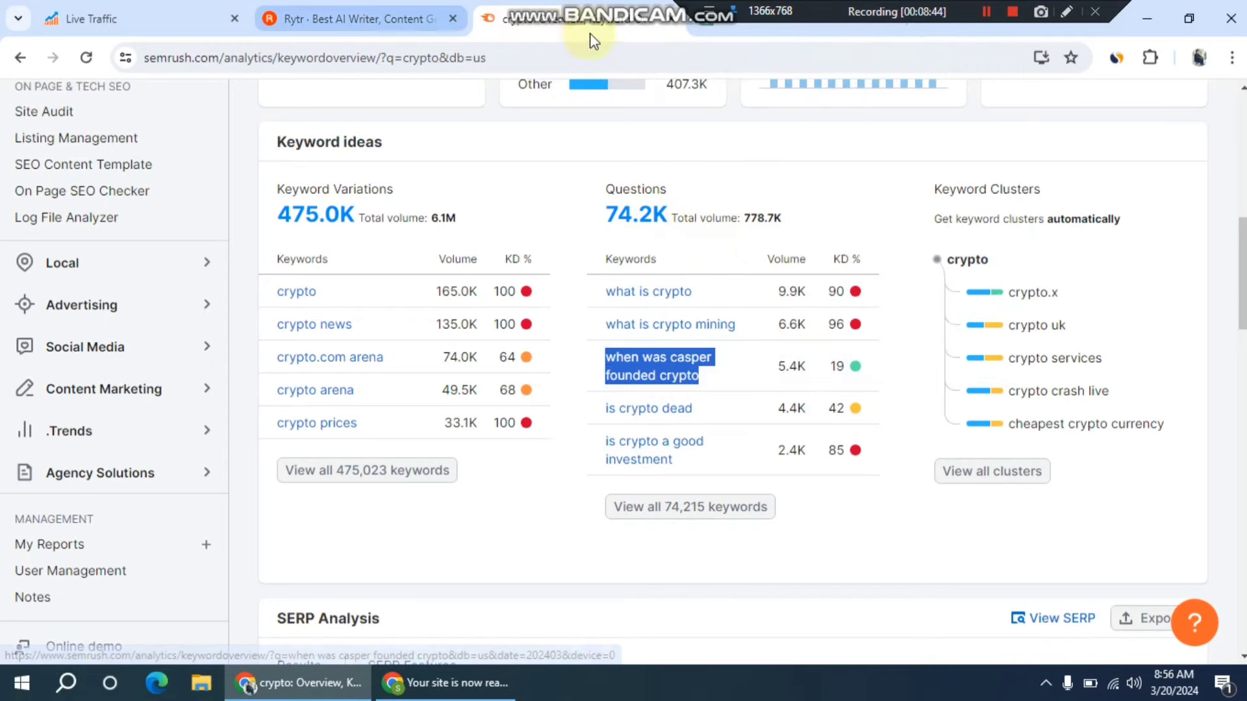
Return to Rytr and paste "when was casper founded crypto" as the section keywords
click(313, 22)
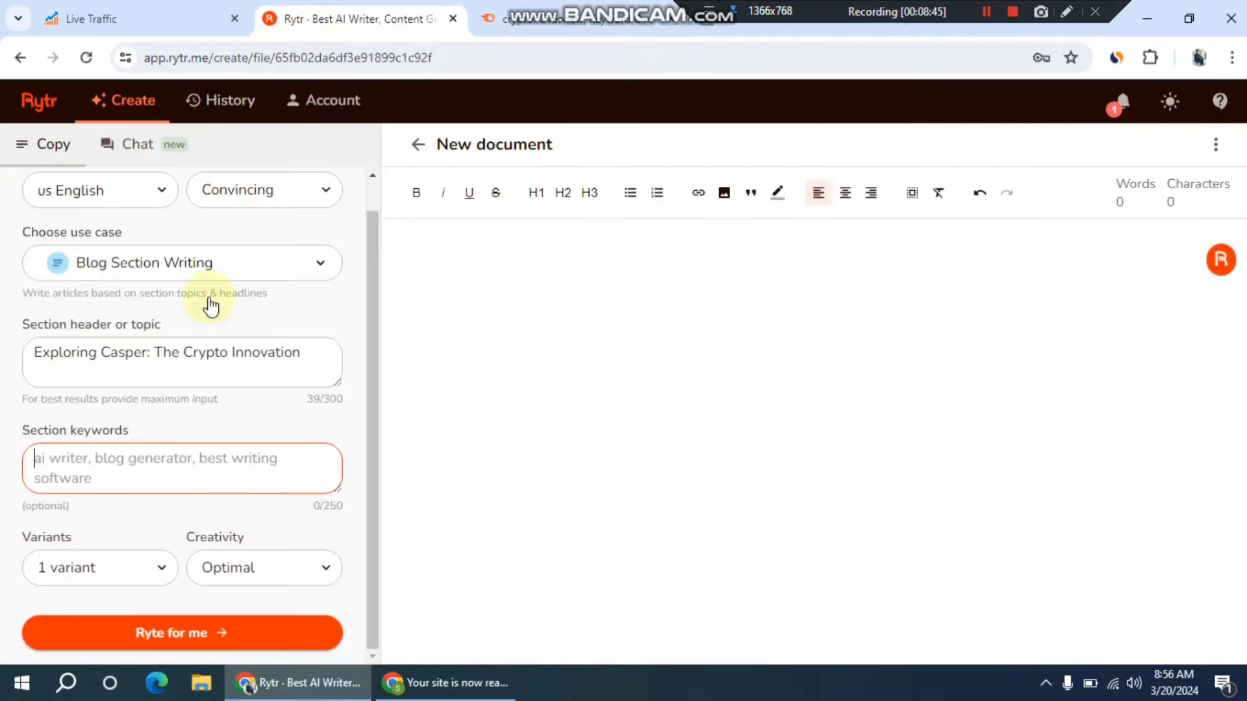
right_click(114, 467)
click(146, 279)
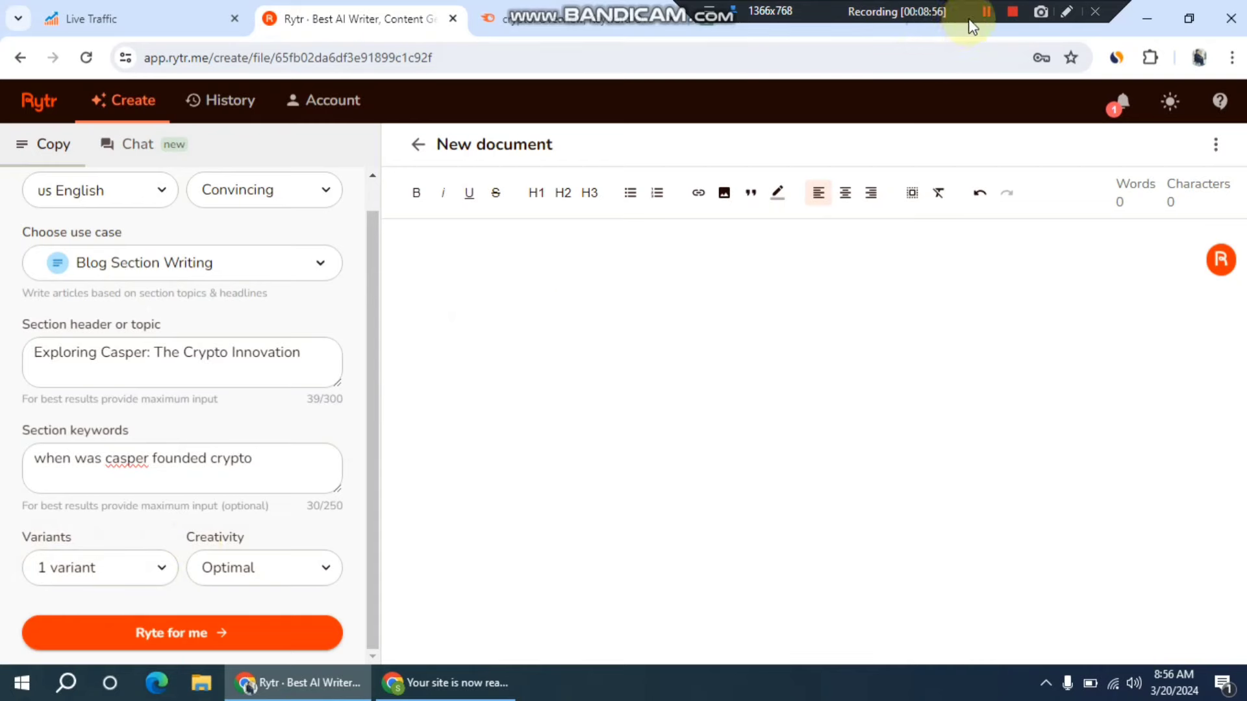
click(986, 11)
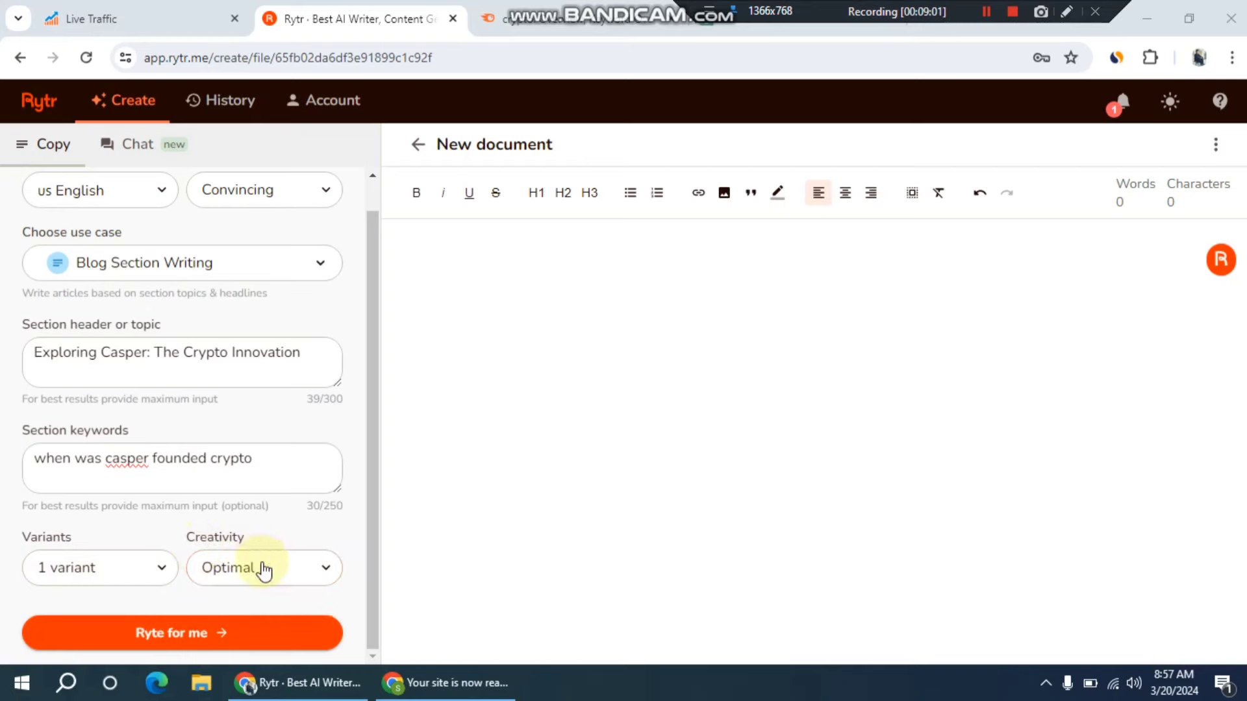
Generate the blog section with 1 variant and Optimal creativity, and look over the text in the document
click(184, 630)
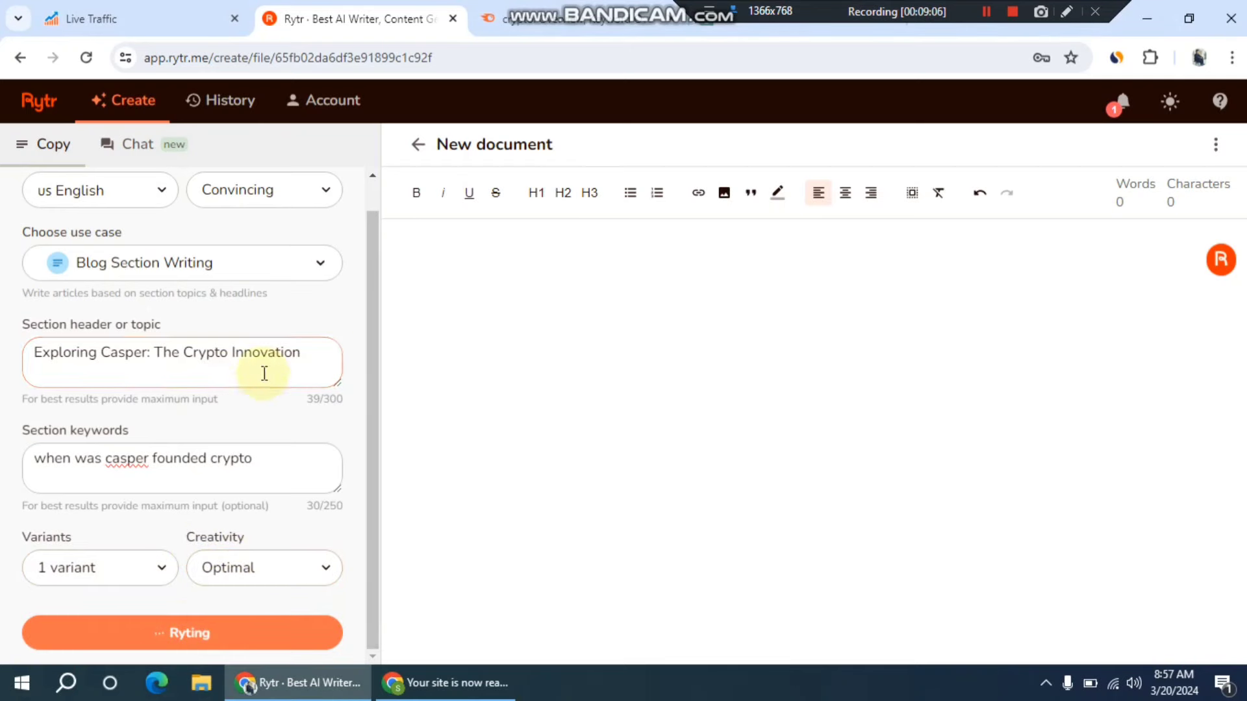
click(273, 351)
click(431, 278)
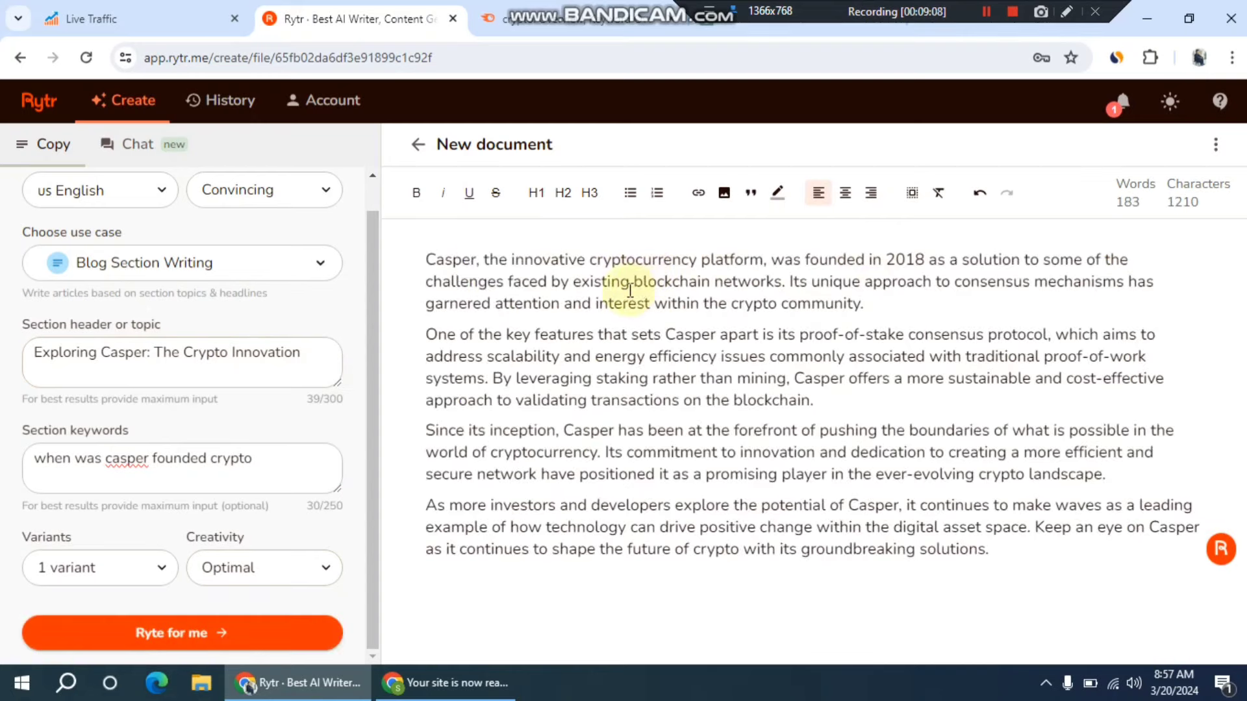
click(429, 260)
drag(437, 261, 993, 559)
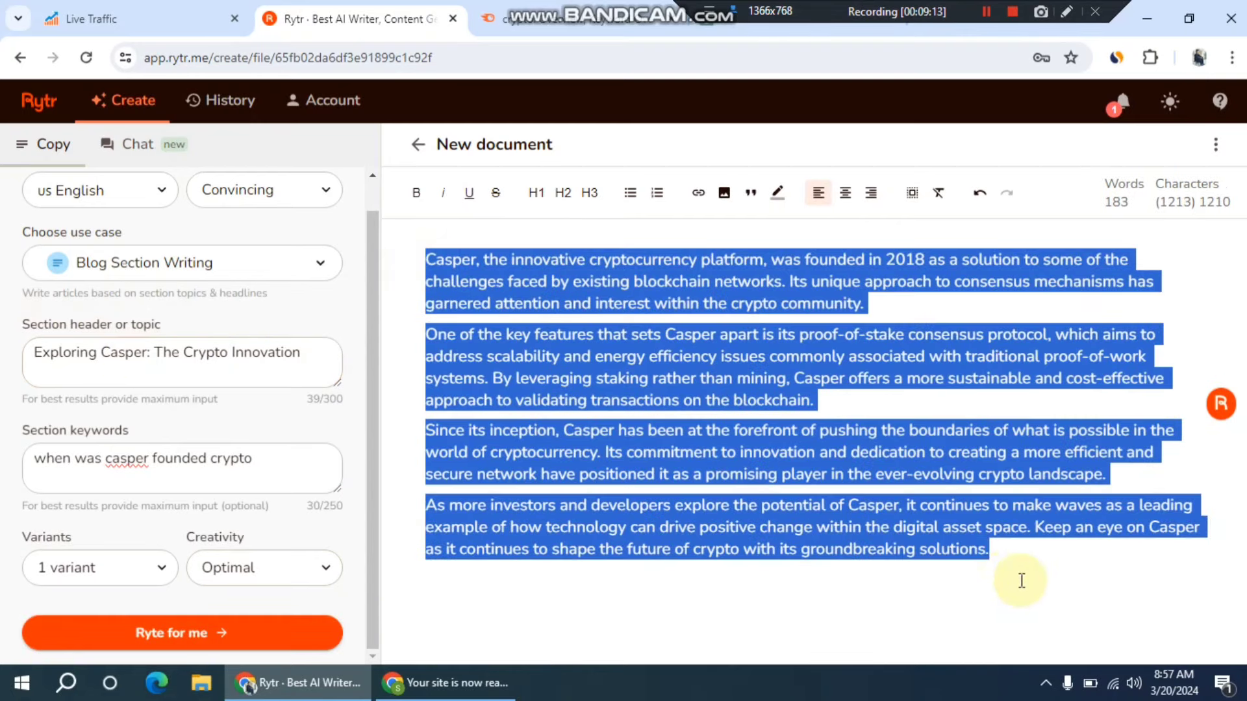
click(460, 335)
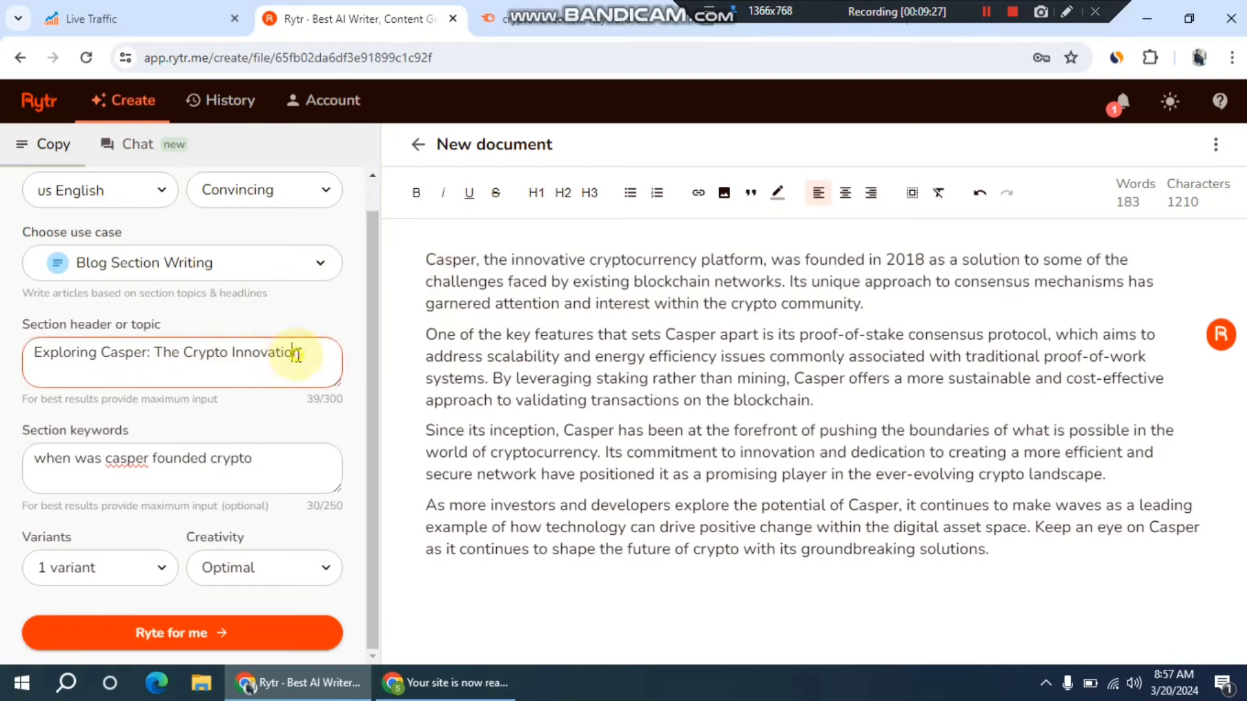
Copy the section header "Exploring Casper: The Crypto Innovation" and paste it on a new line above the document's first paragraph
drag(307, 357, 26, 355)
right_click(60, 353)
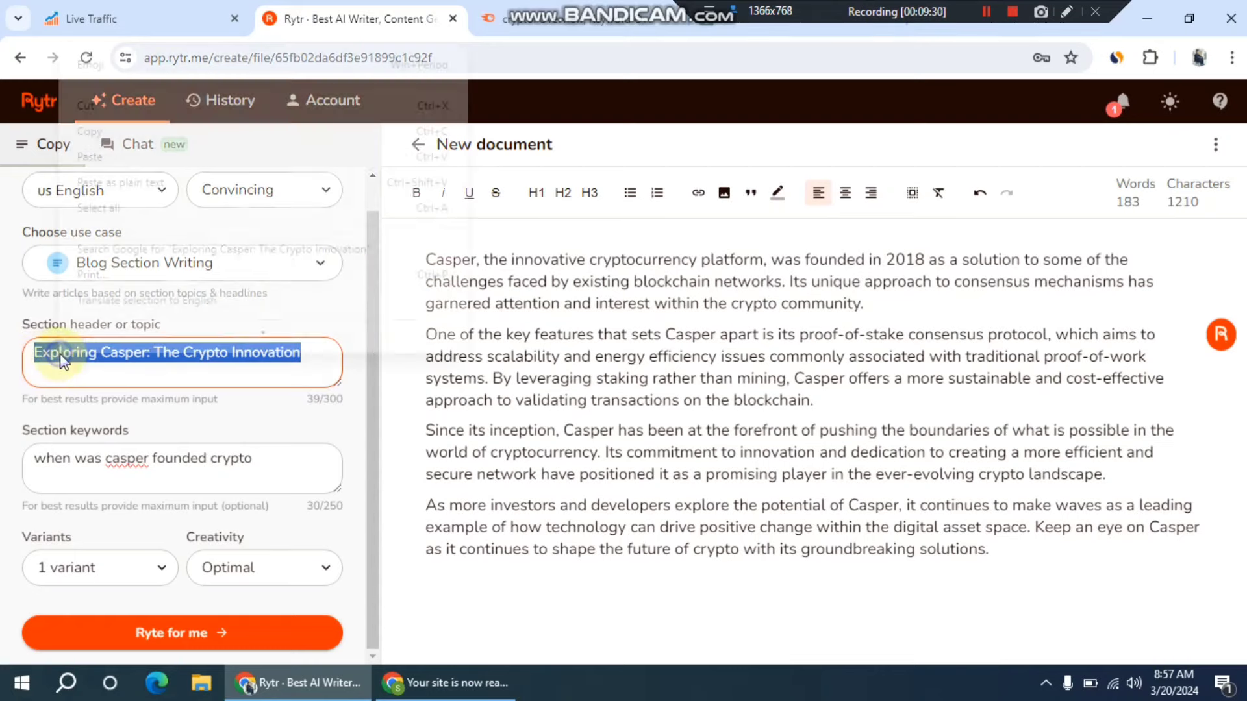
click(116, 139)
click(432, 252)
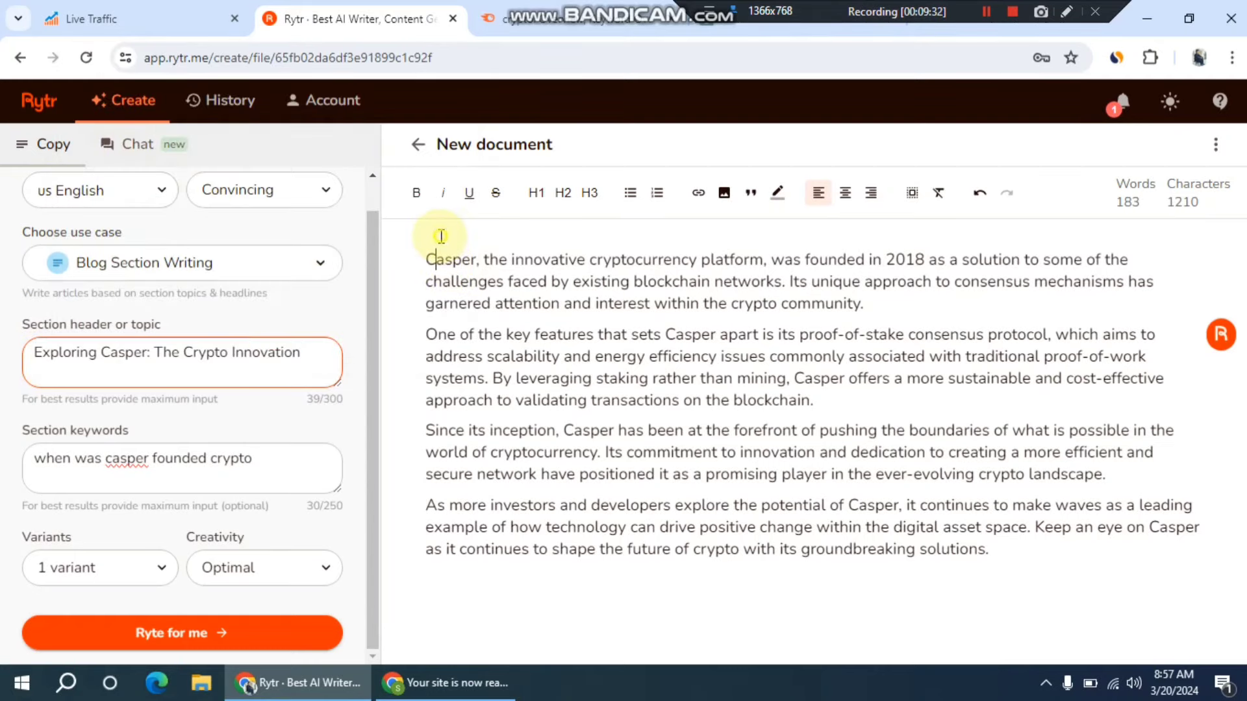
key(Return)
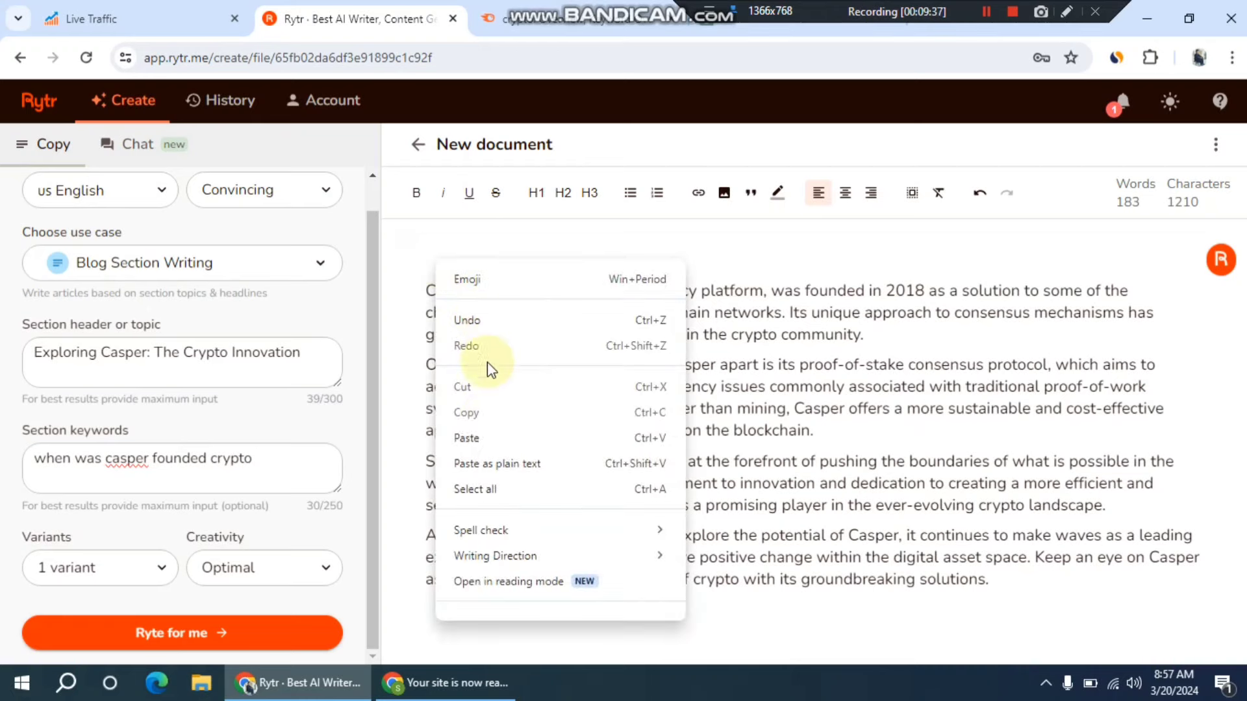
click(481, 435)
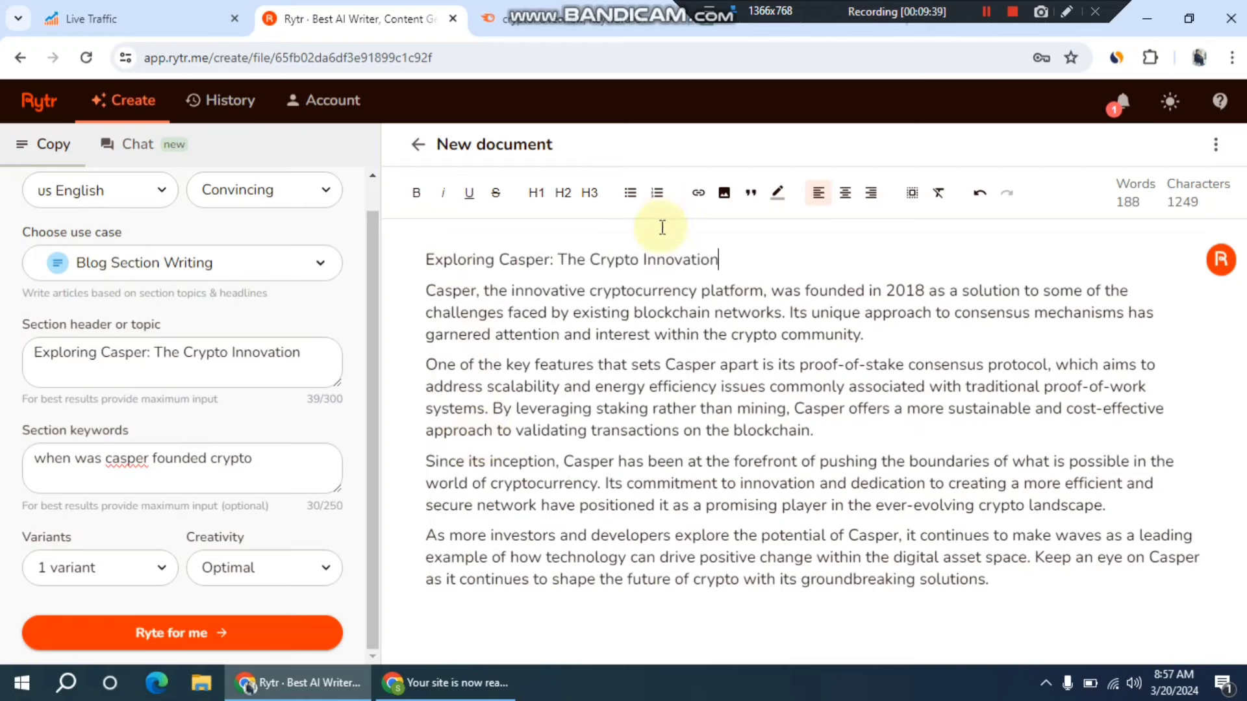
Format the "Exploring Casper: The Crypto Innovation" line as bold with header level 2
drag(727, 259, 426, 259)
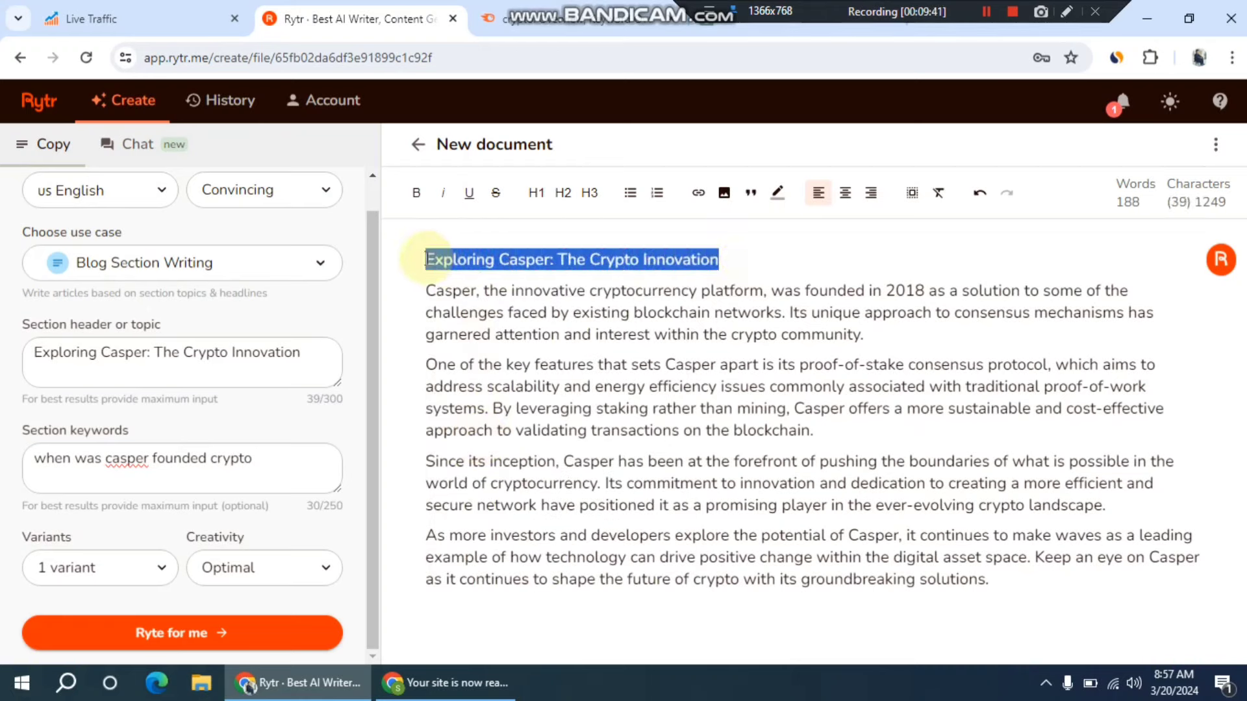
click(416, 192)
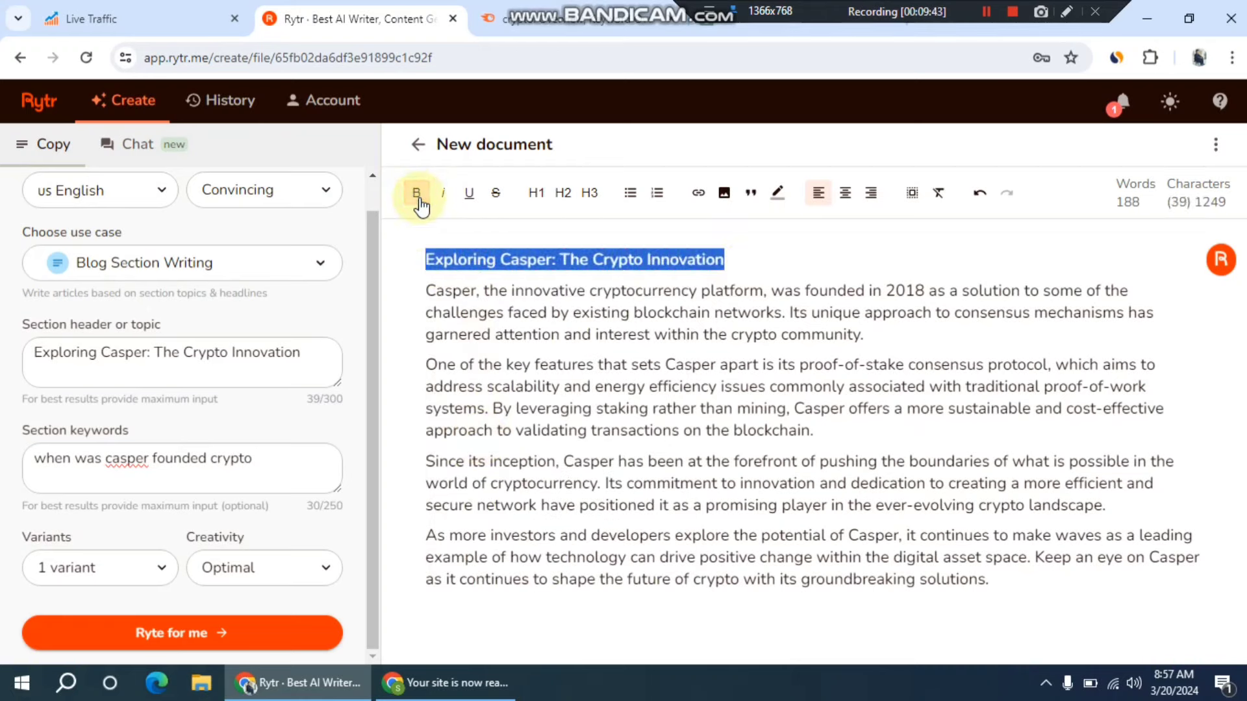
click(563, 192)
click(589, 192)
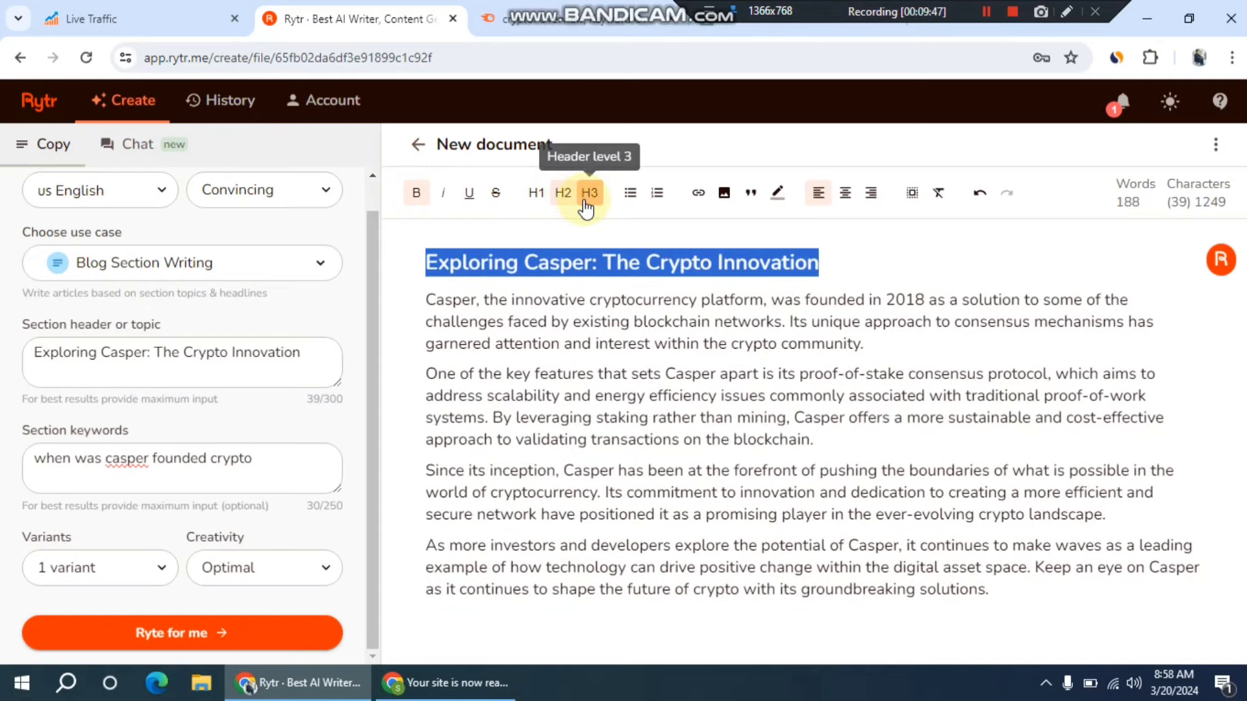
click(563, 192)
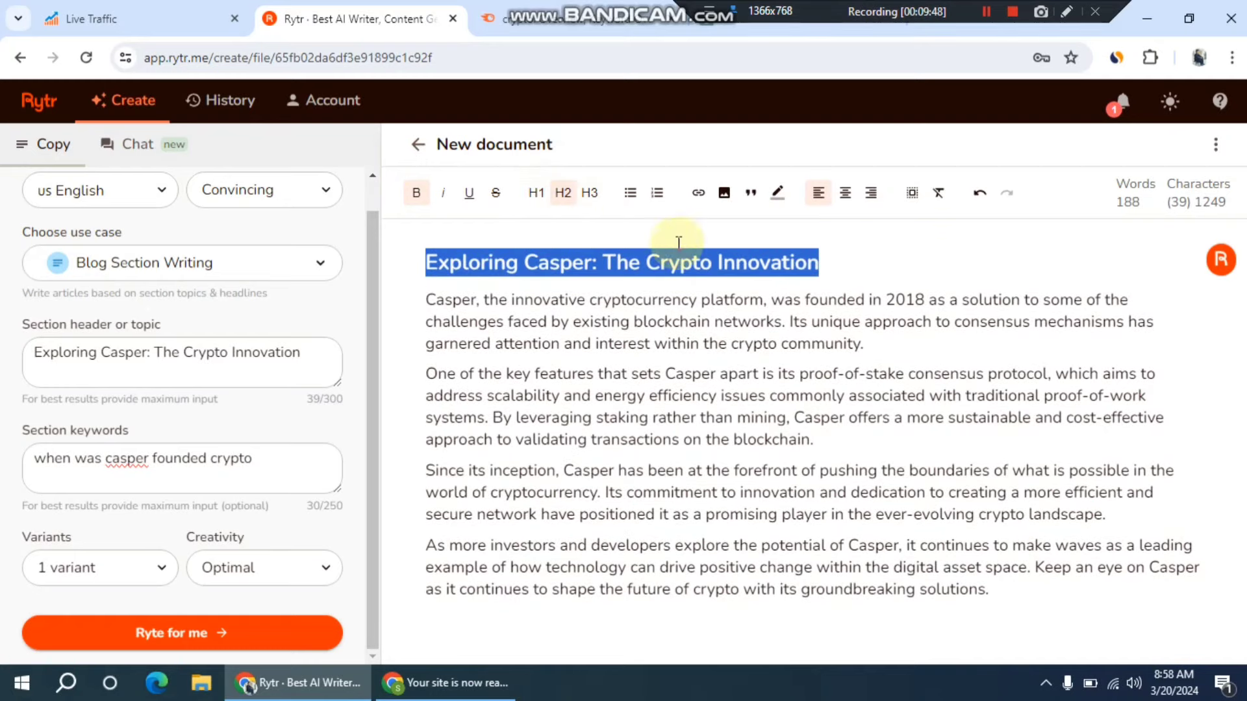
click(838, 255)
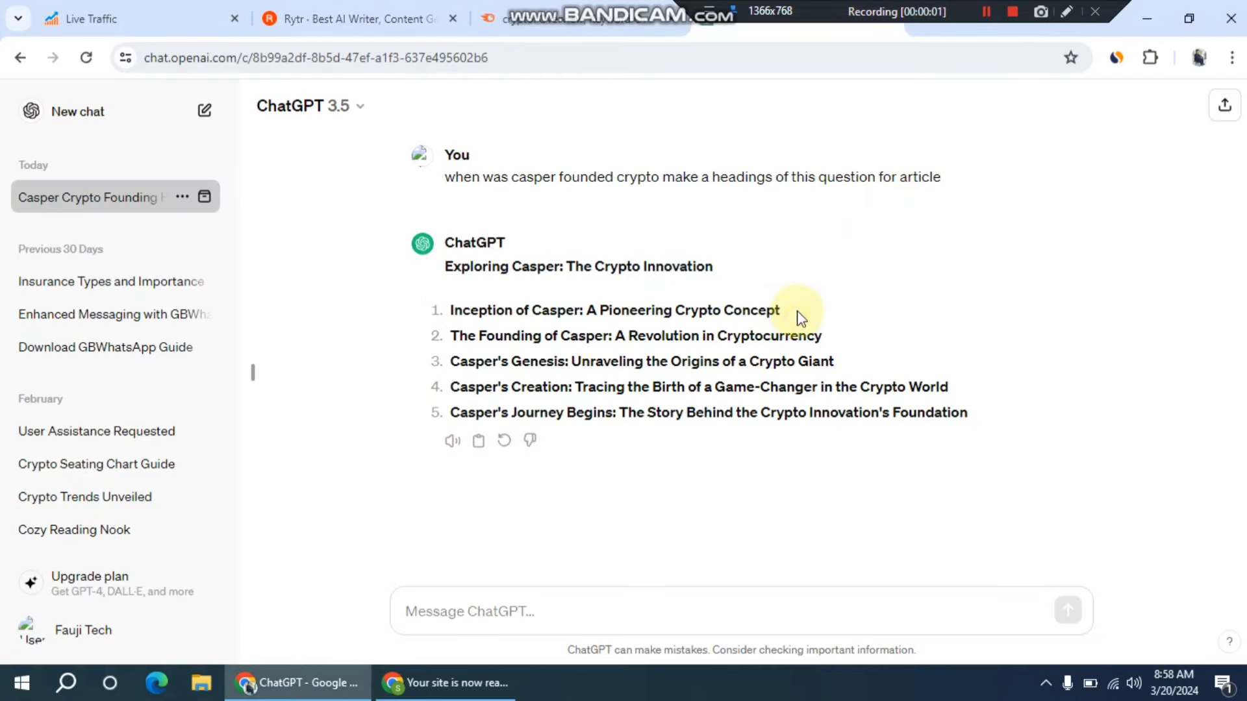
Copy the first numbered ChatGPT heading, "Inception of Casper: A Pioneering Crypto Concept"
drag(797, 314, 455, 323)
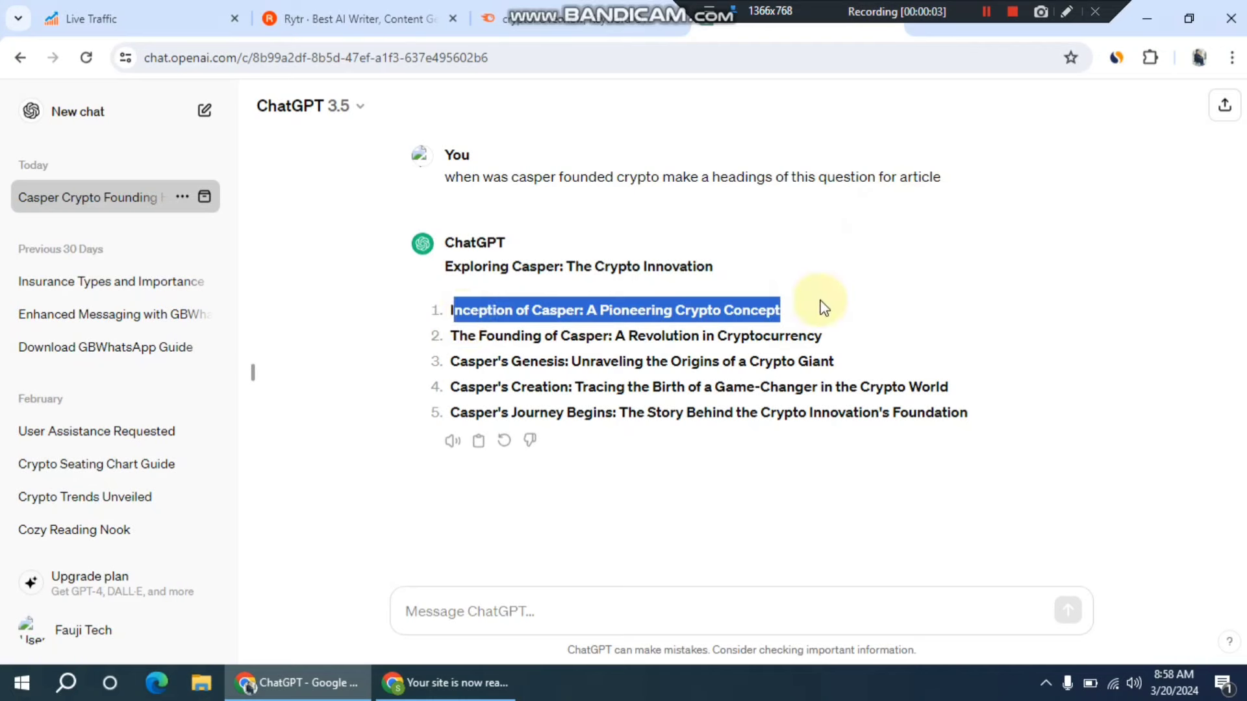
click(816, 317)
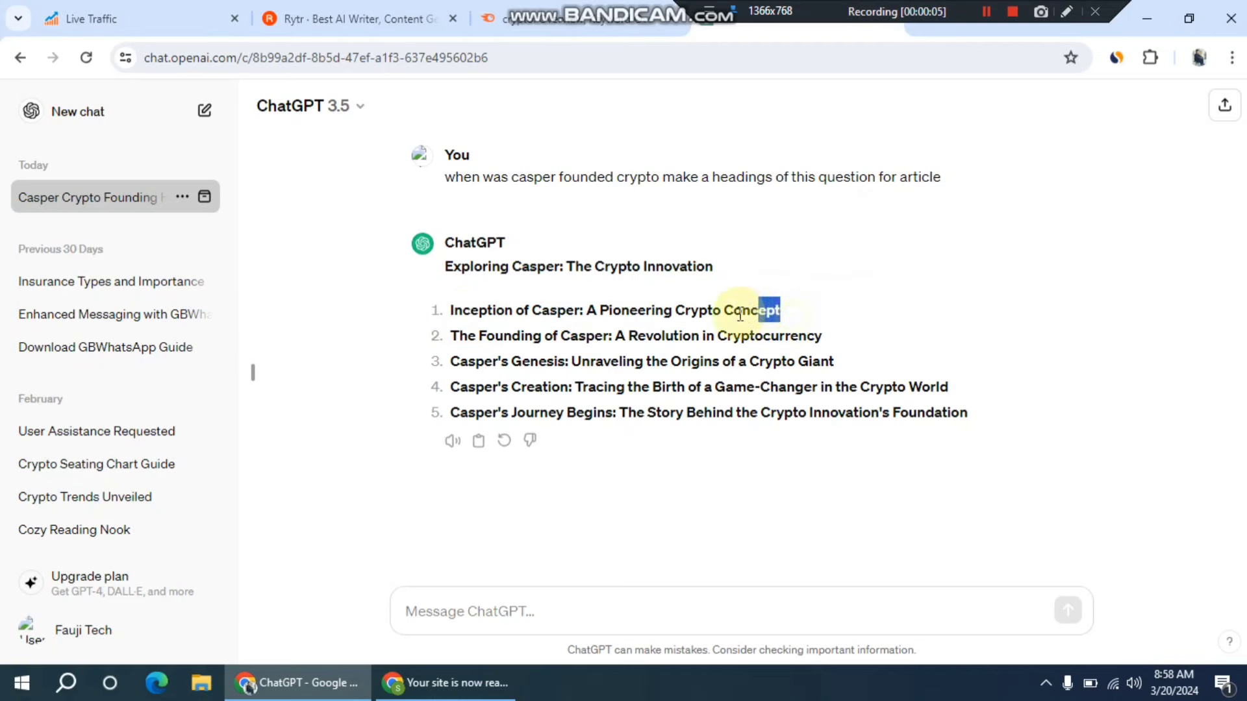
drag(740, 315, 454, 324)
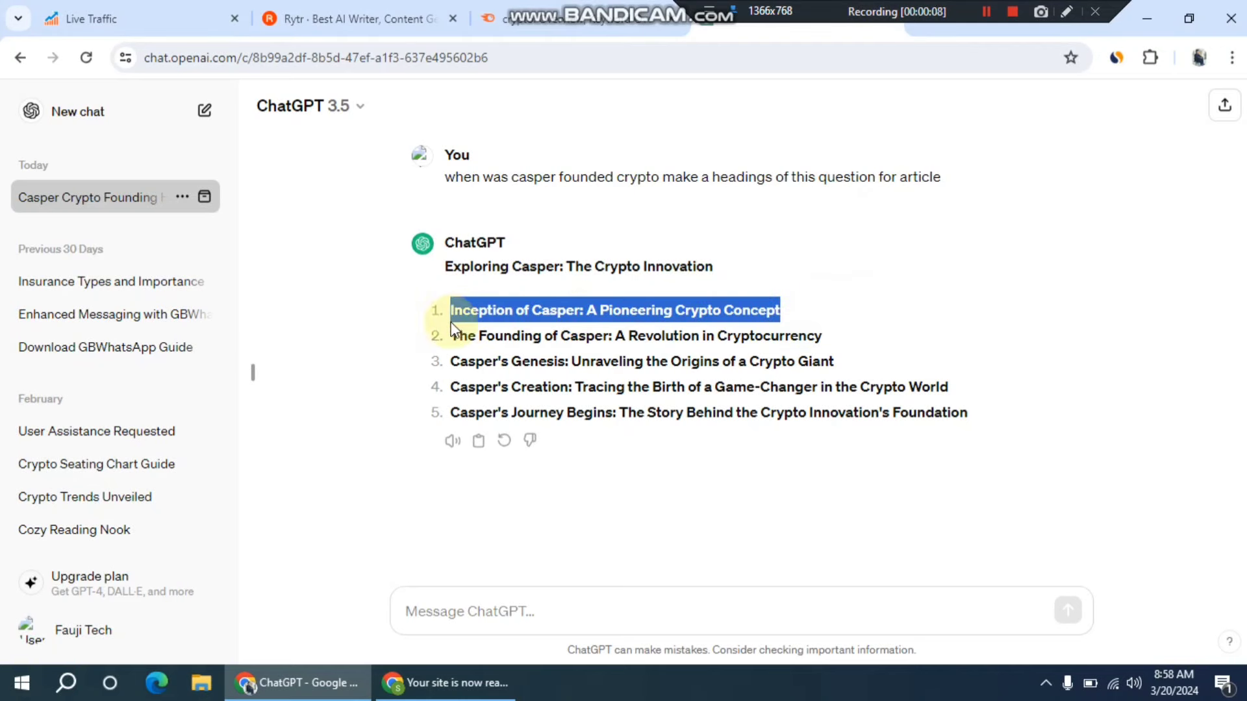
right_click(473, 311)
click(527, 329)
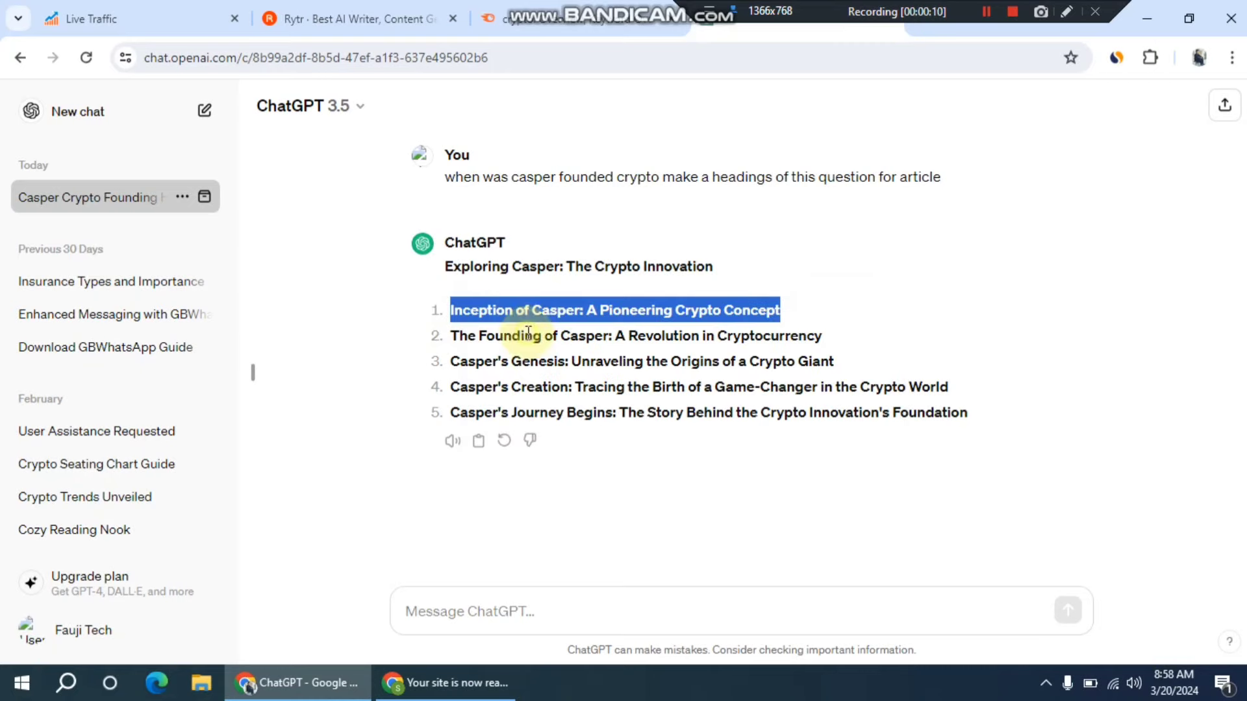
Switch to Rytr, replace the section header with "Inception of Casper: A Pioneering Crypto Concept" and generate the section
click(368, 25)
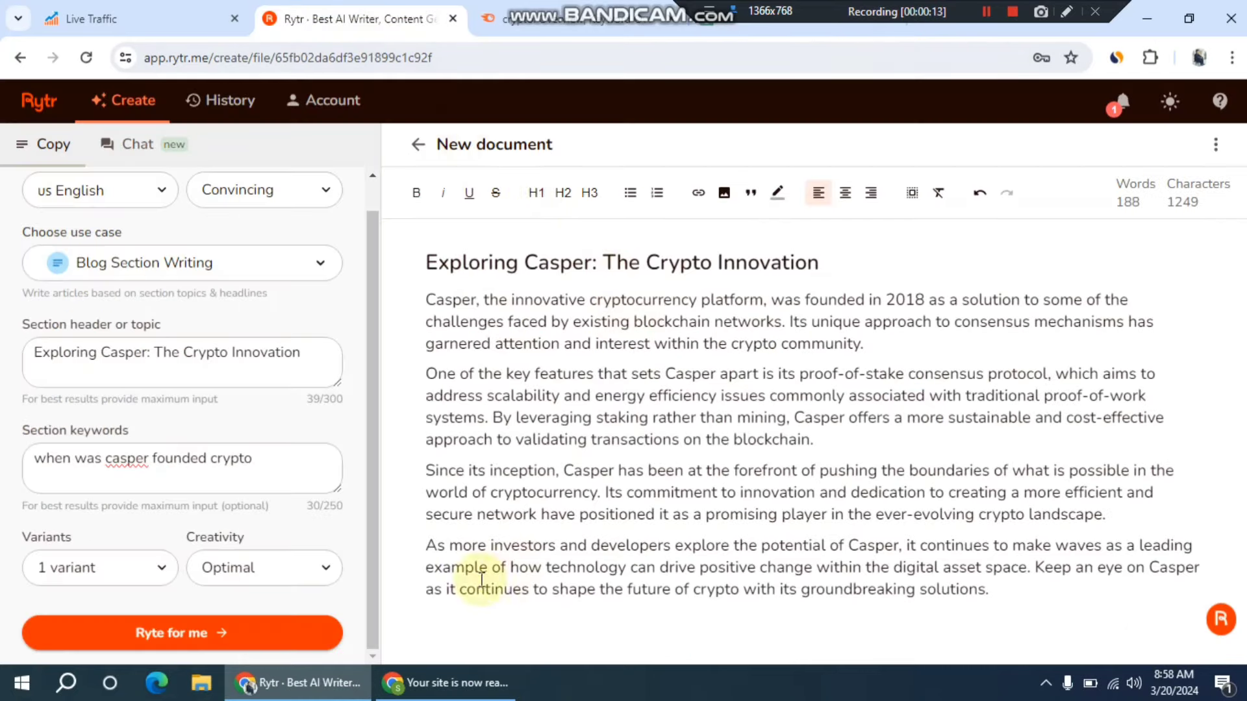
click(314, 354)
drag(314, 353, 16, 357)
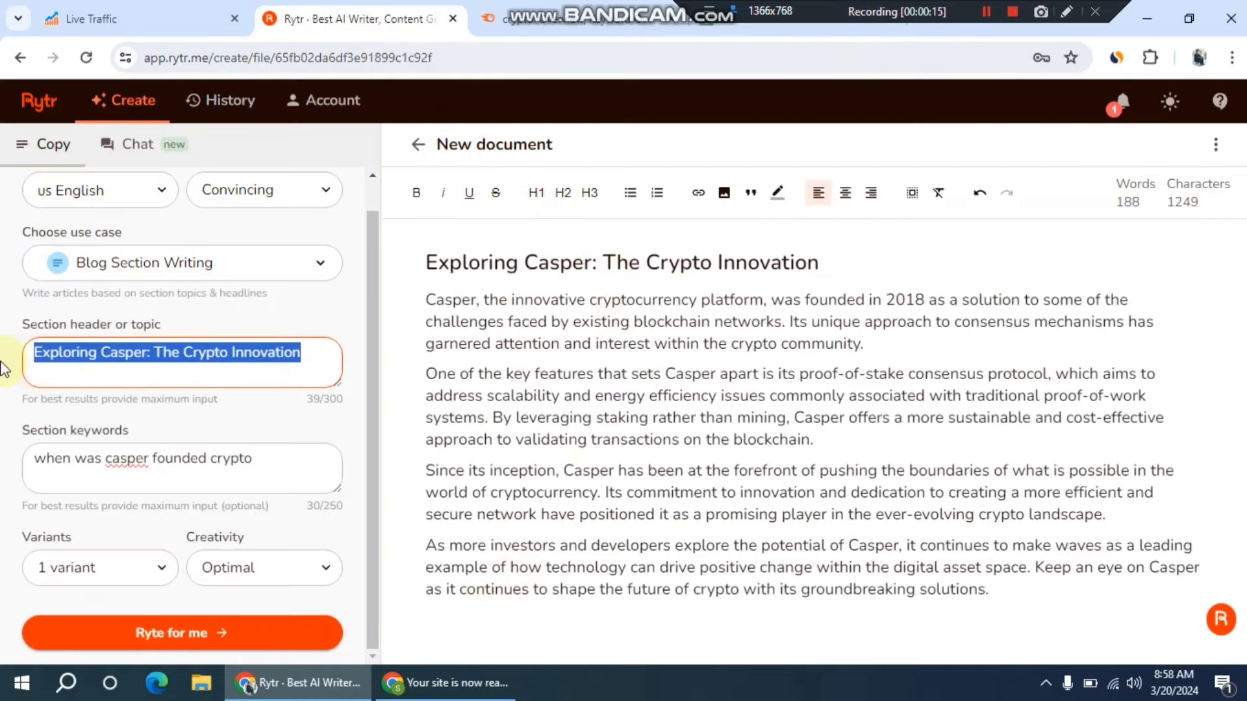
right_click(142, 356)
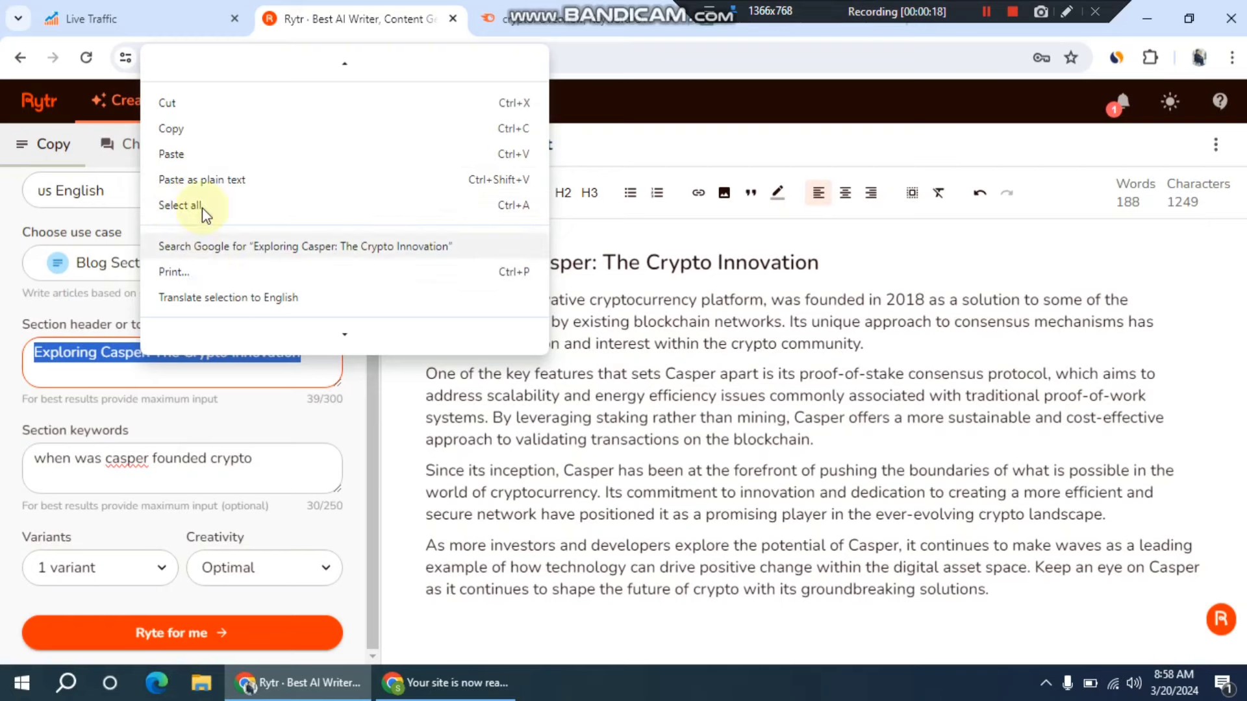
click(172, 153)
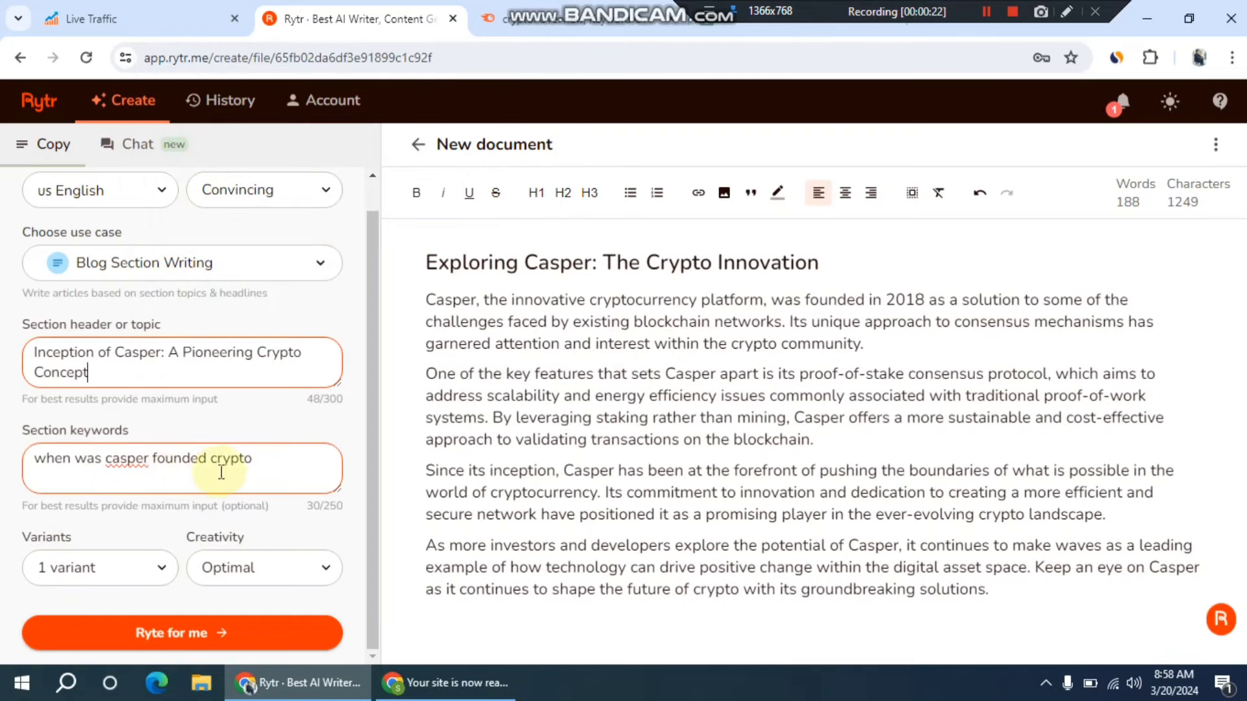
click(226, 633)
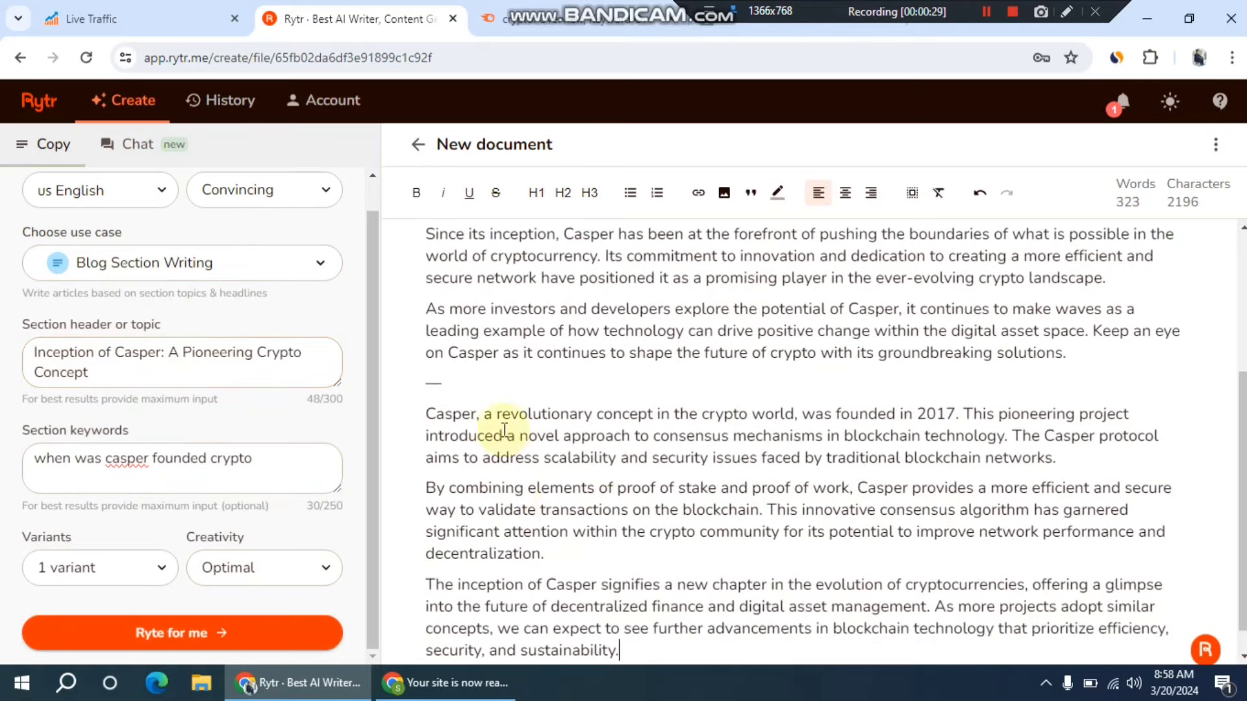
Replace the dash above the new section with the copied header "Inception of Casper: A Pioneering Crypto Concept"
drag(466, 383, 351, 389)
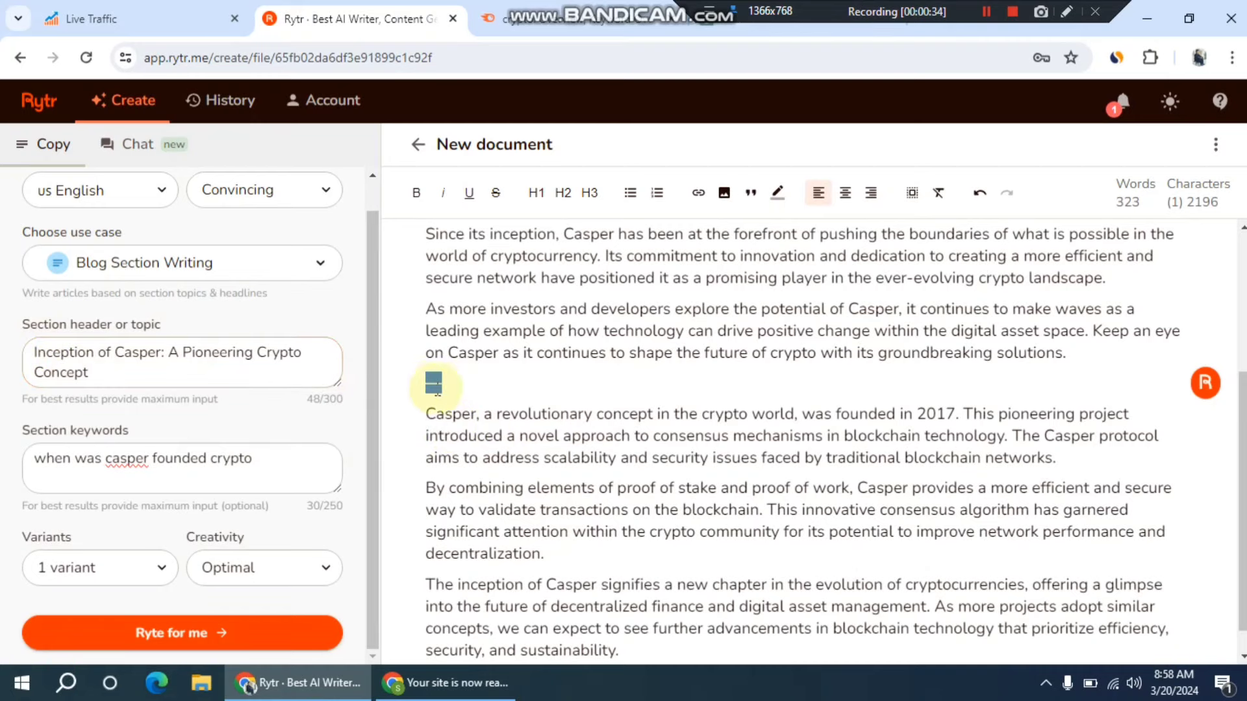
drag(91, 372, 37, 354)
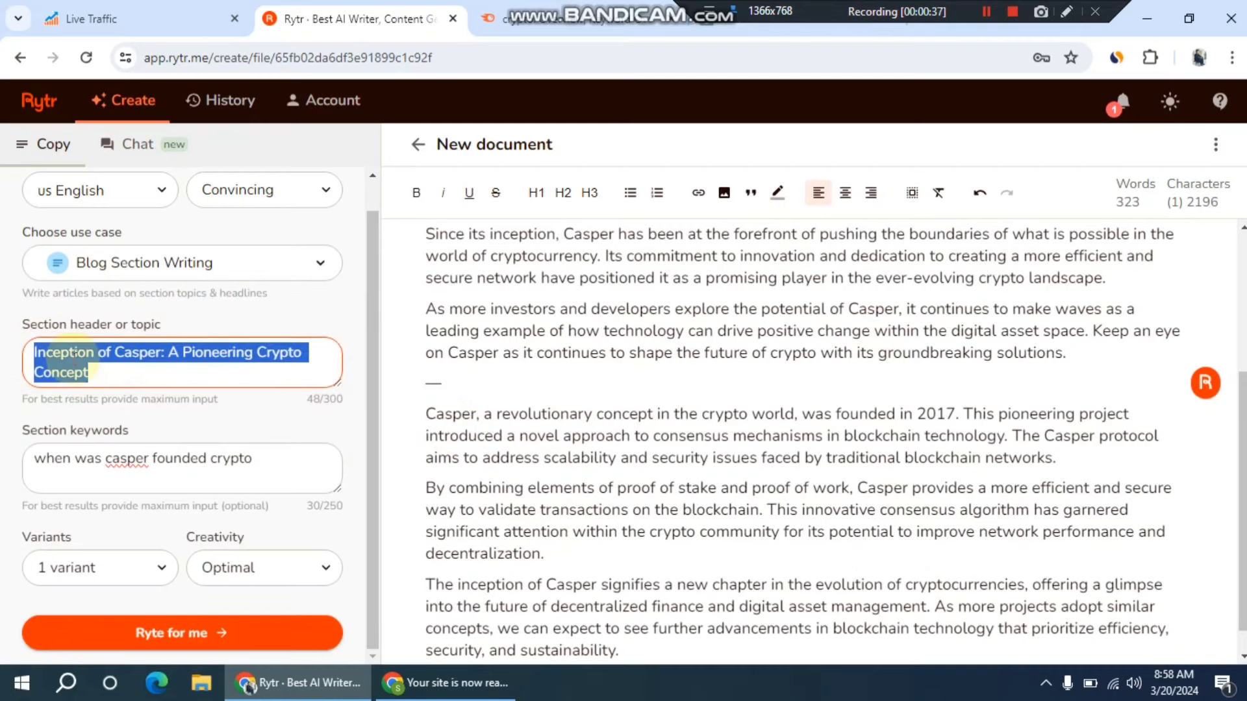
right_click(79, 361)
click(125, 133)
click(459, 386)
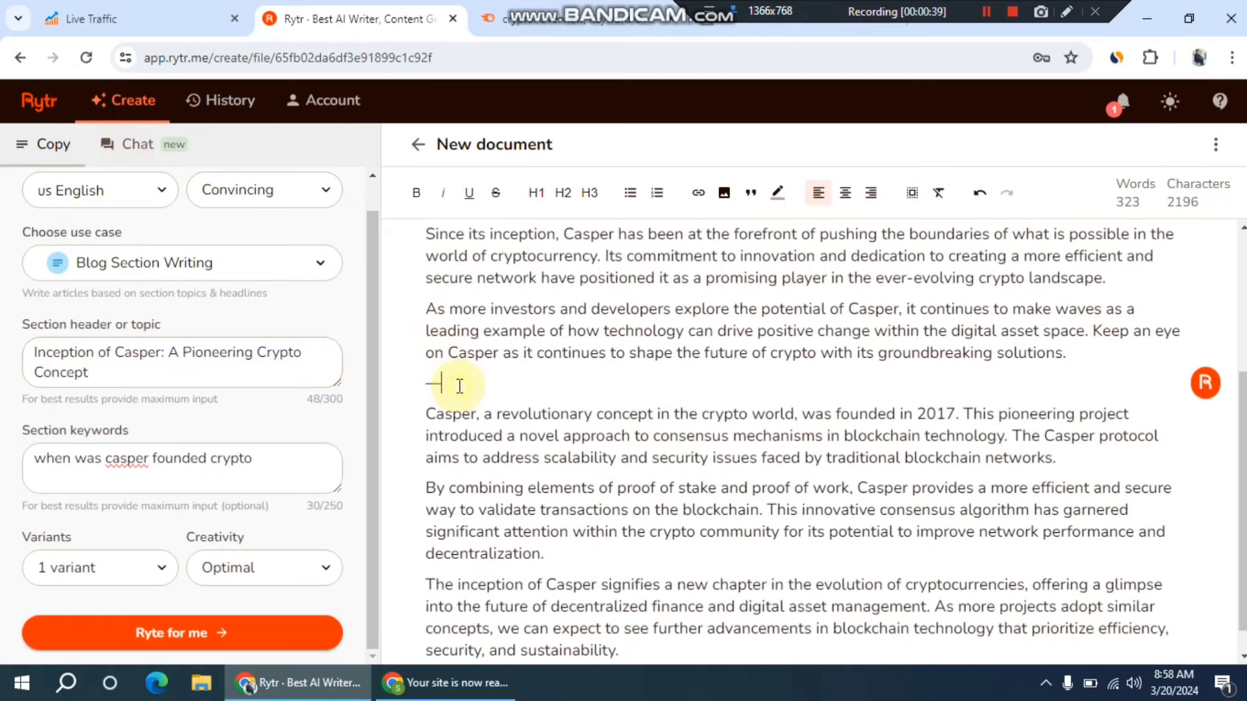
key(ctrl+v)
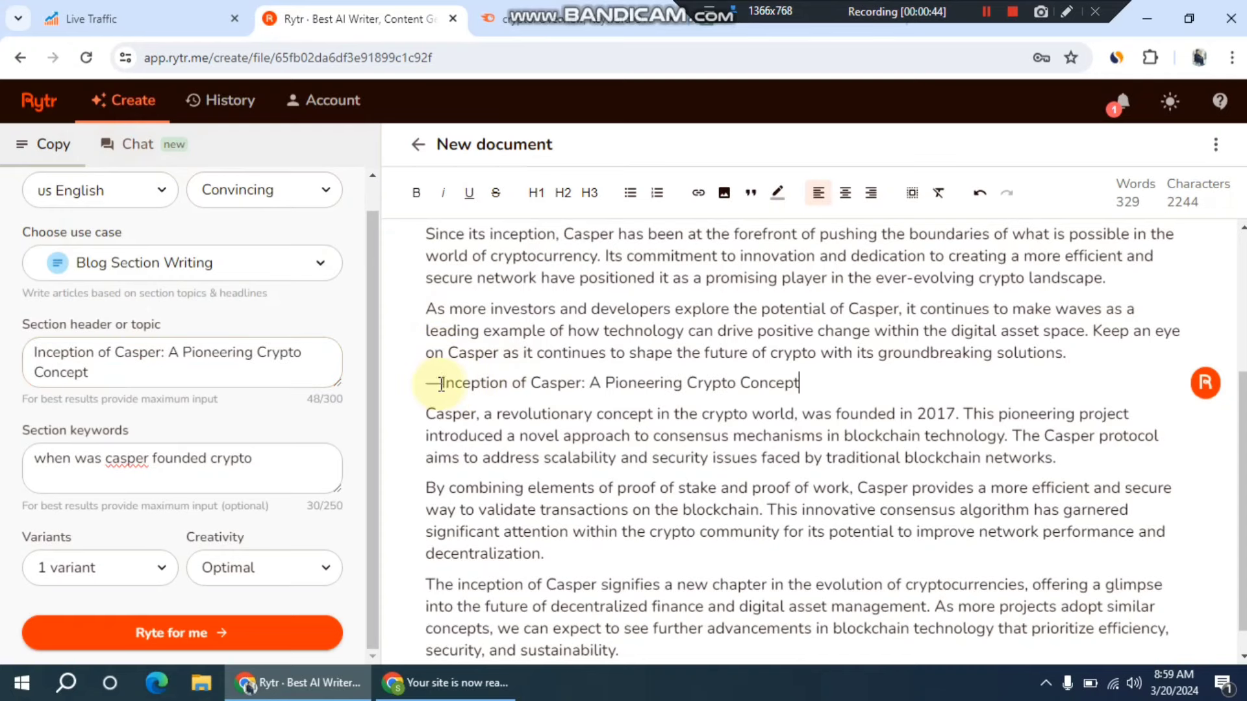
key(BackSpace)
scroll(1032, 418, down, 1)
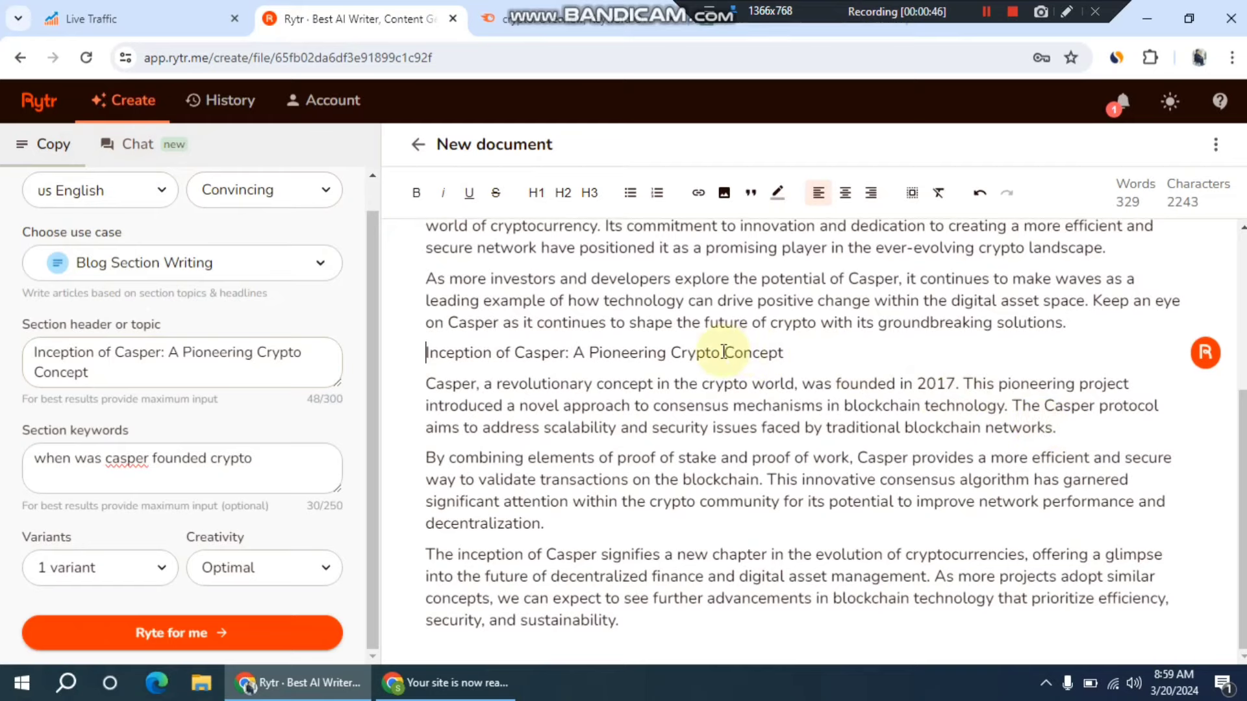
Format the "Inception of Casper: A Pioneering Crypto Concept" line as bold with header level 2
drag(794, 351, 320, 348)
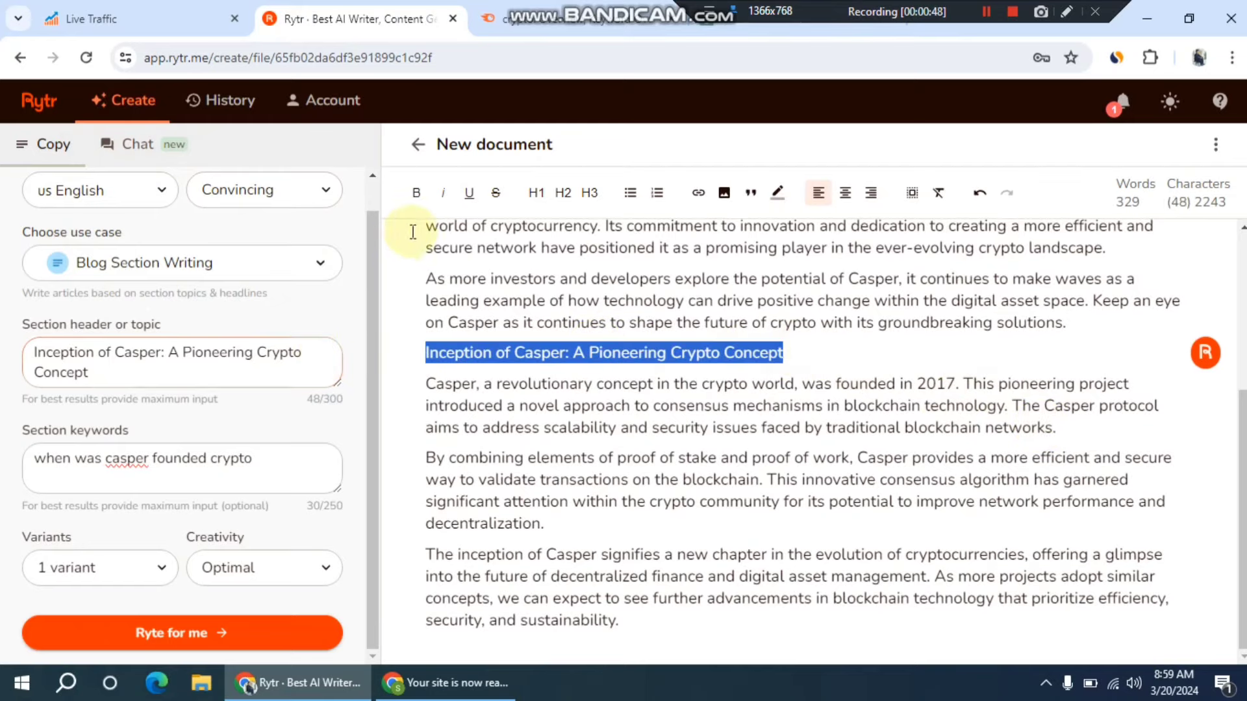
click(417, 193)
click(563, 194)
Change the article's opening heading "Exploring Casper: The Crypto Innovation" to header level 1
scroll(590, 325, up, 4)
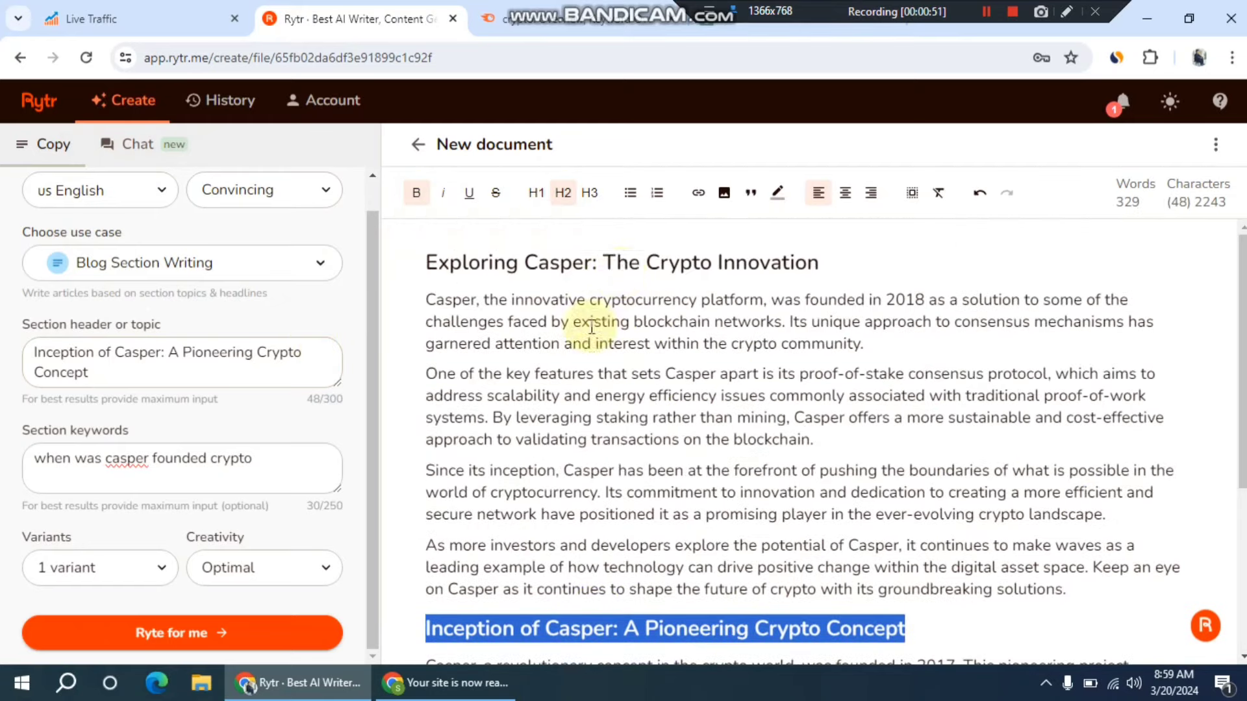
drag(822, 262, 379, 263)
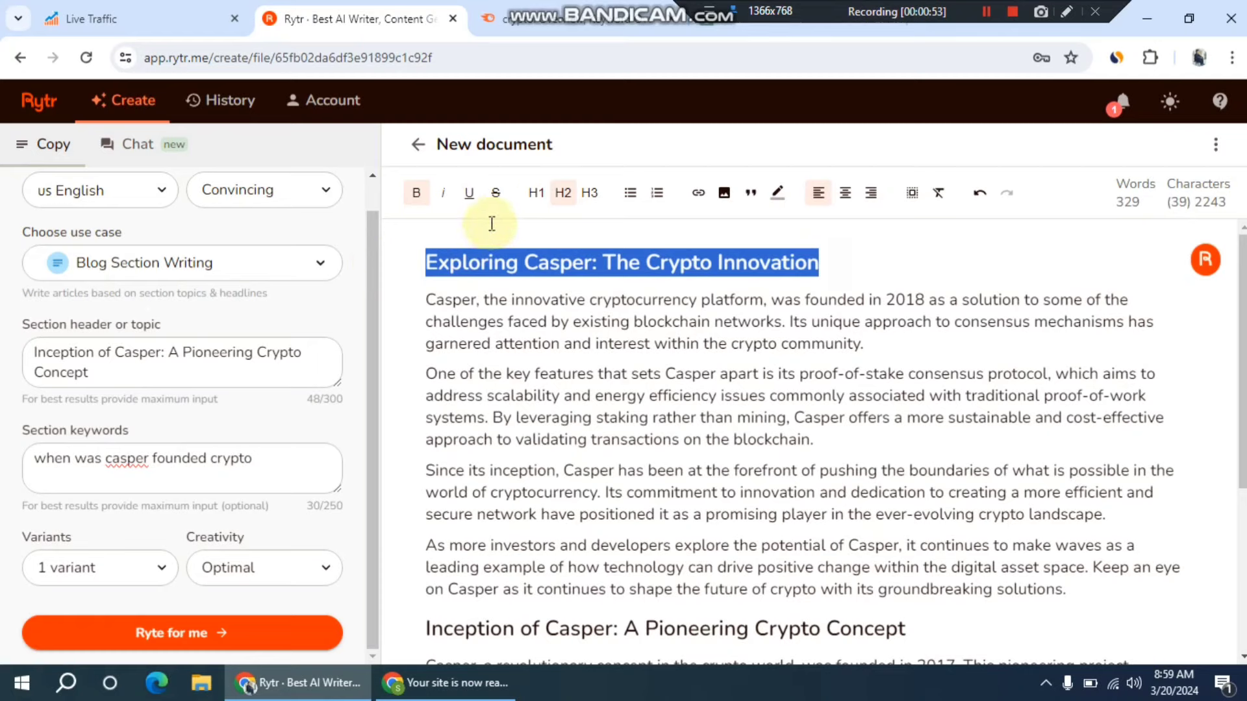
click(537, 194)
scroll(844, 364, down, 3)
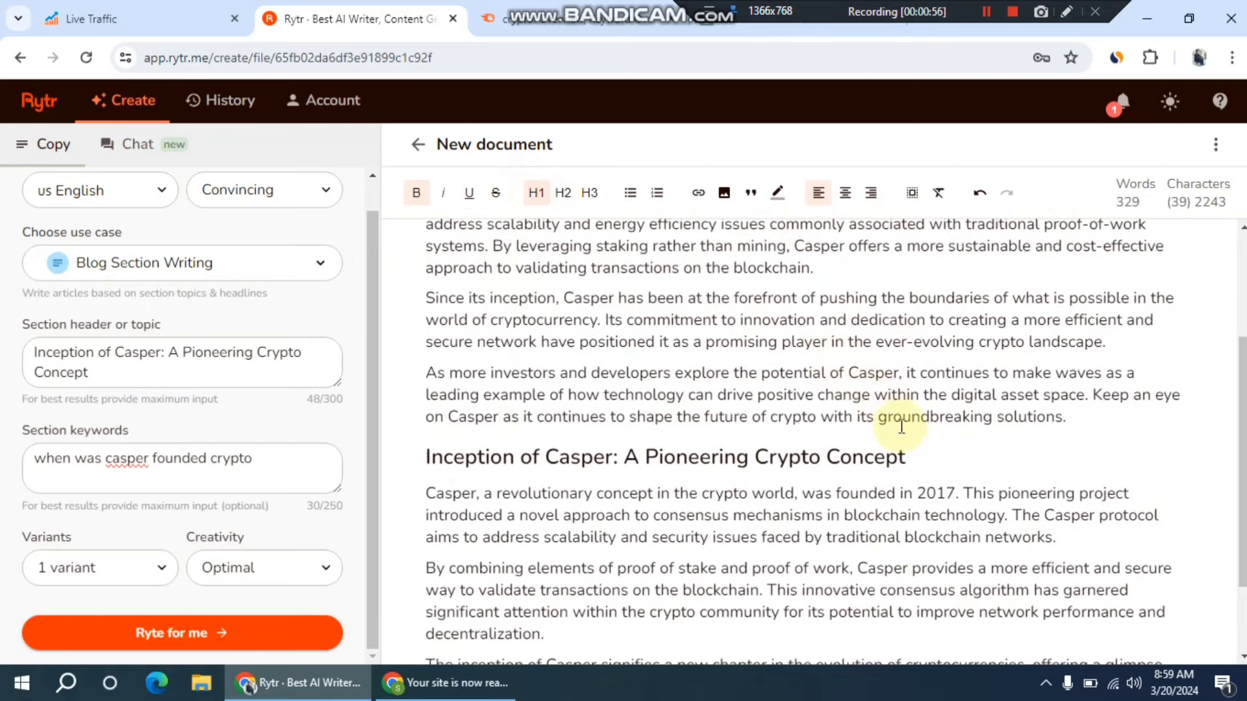
Review the remaining numbered headings in ChatGPT and look over the whole article in the Rytr document
click(931, 469)
scroll(931, 469, down, 2)
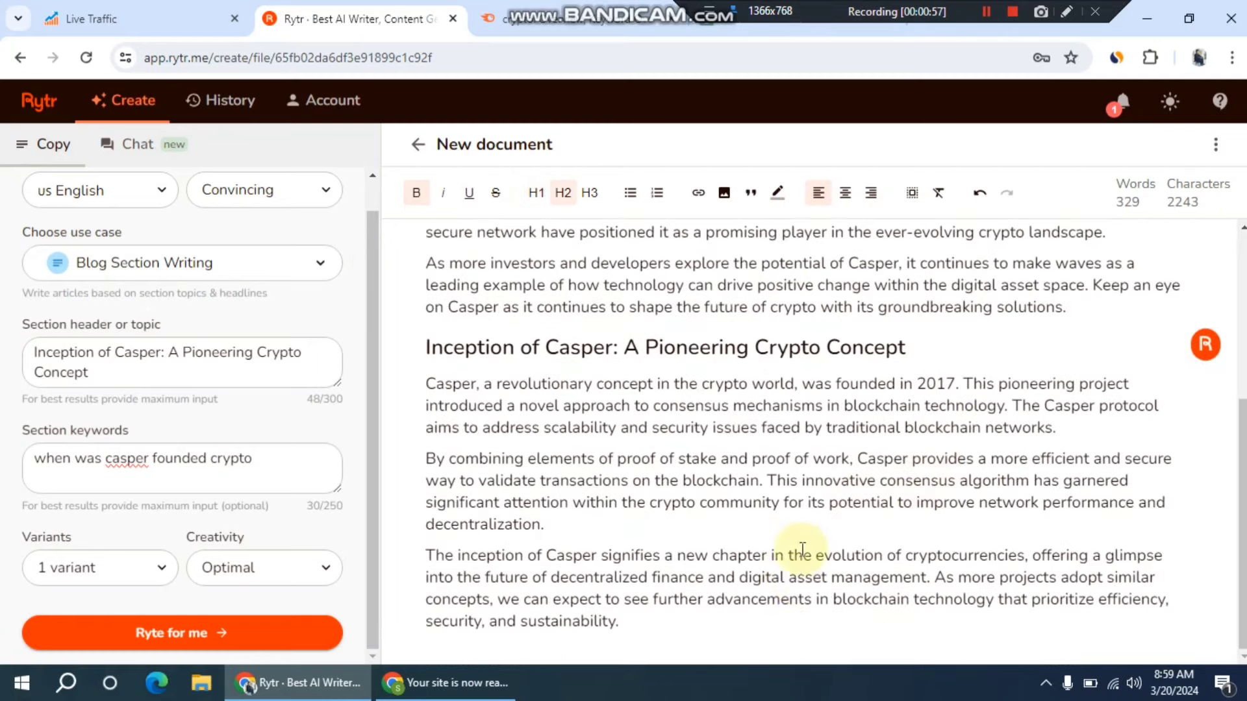
click(651, 628)
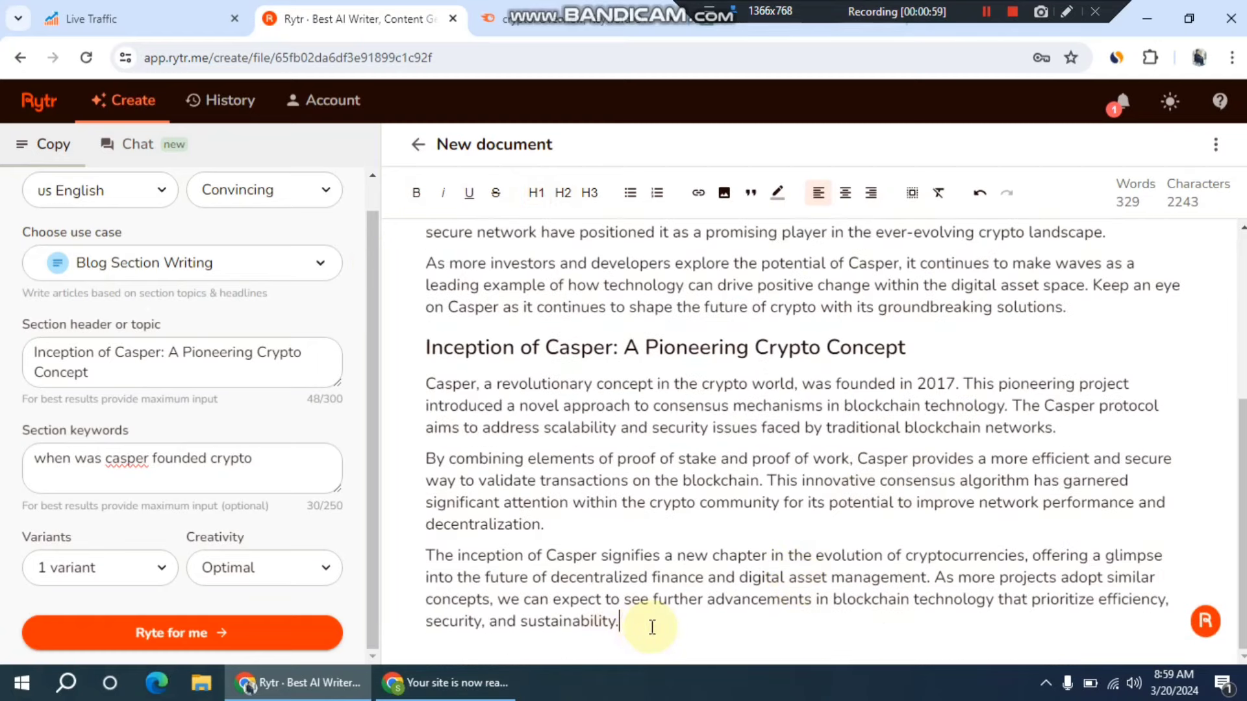
click(758, 20)
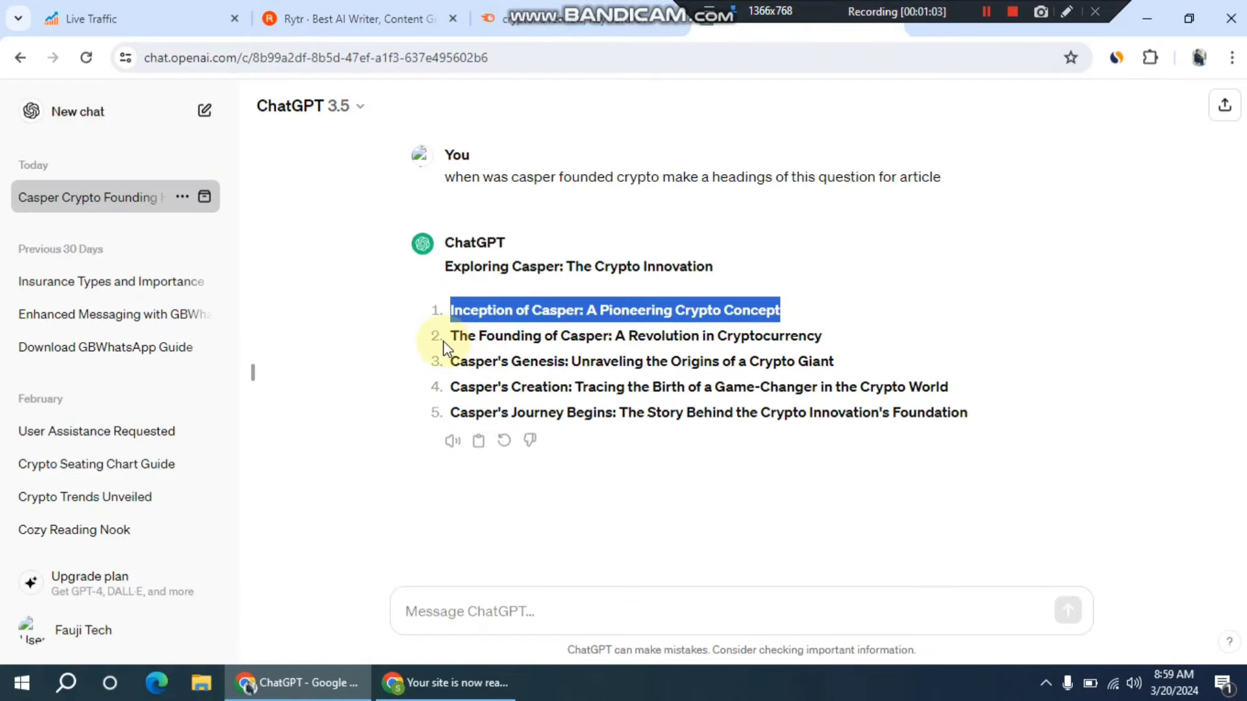
drag(448, 332, 724, 388)
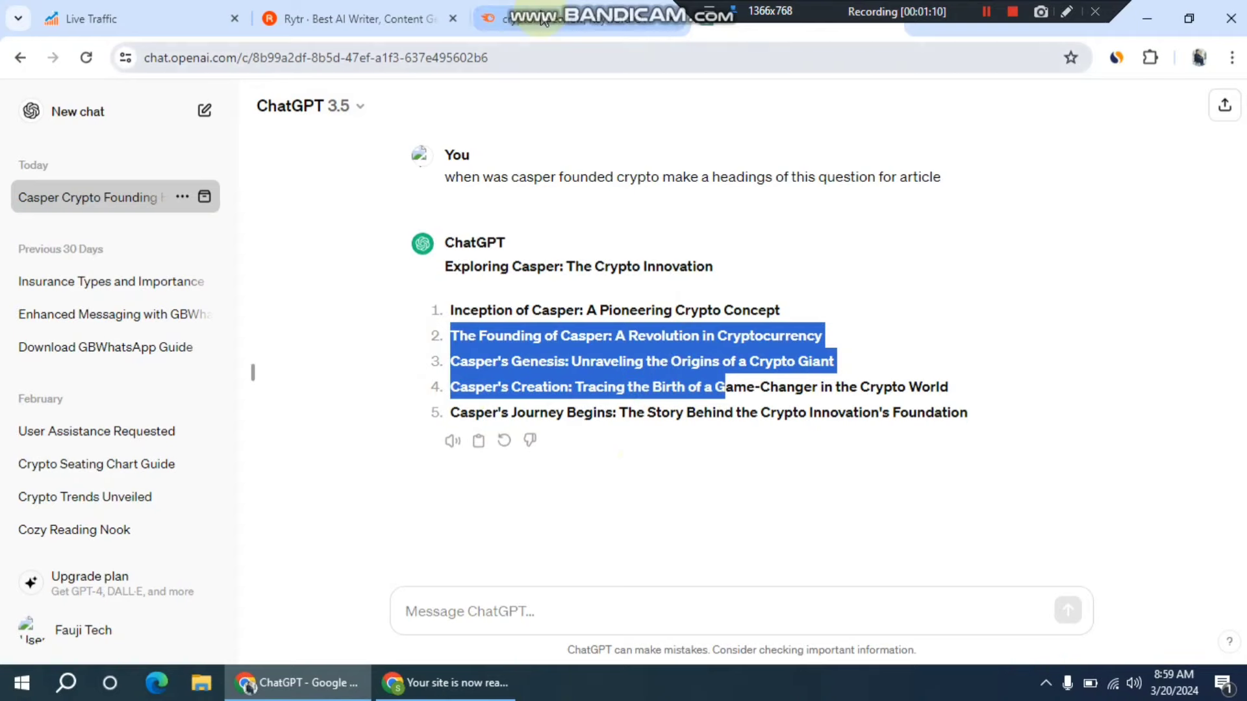
click(367, 9)
scroll(454, 350, up, 5)
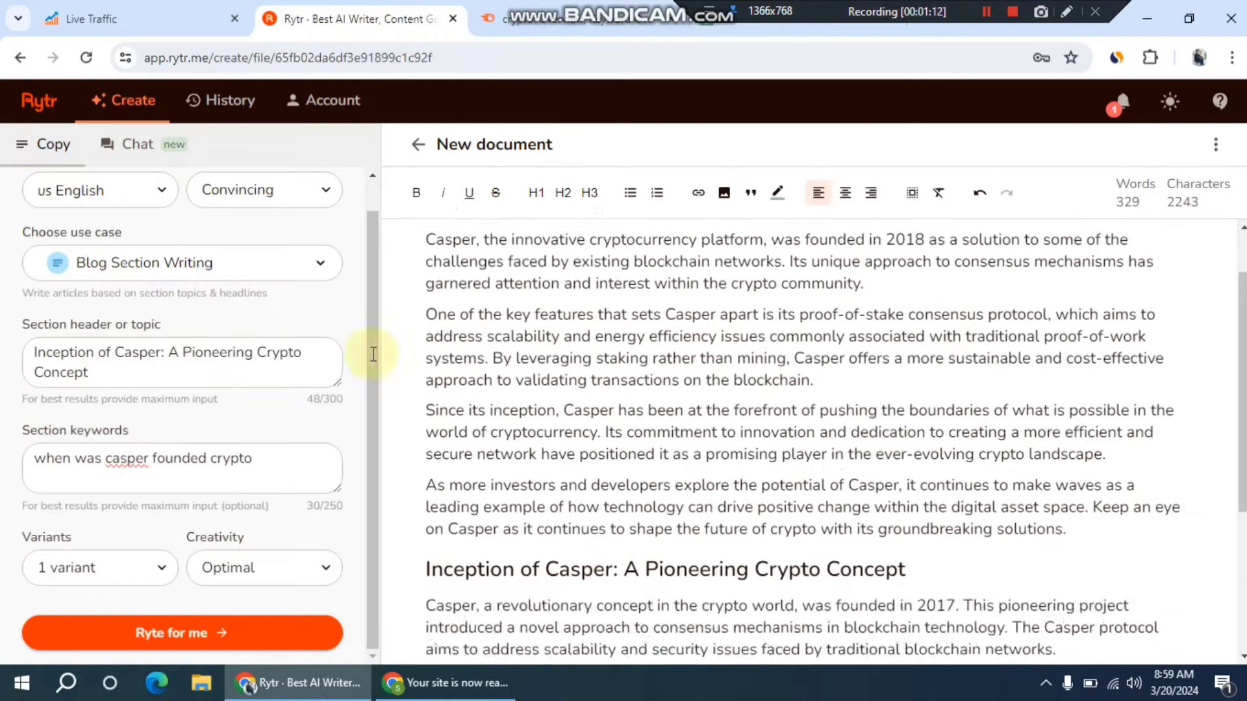
scroll(544, 408, down, 5)
scroll(629, 426, up, 5)
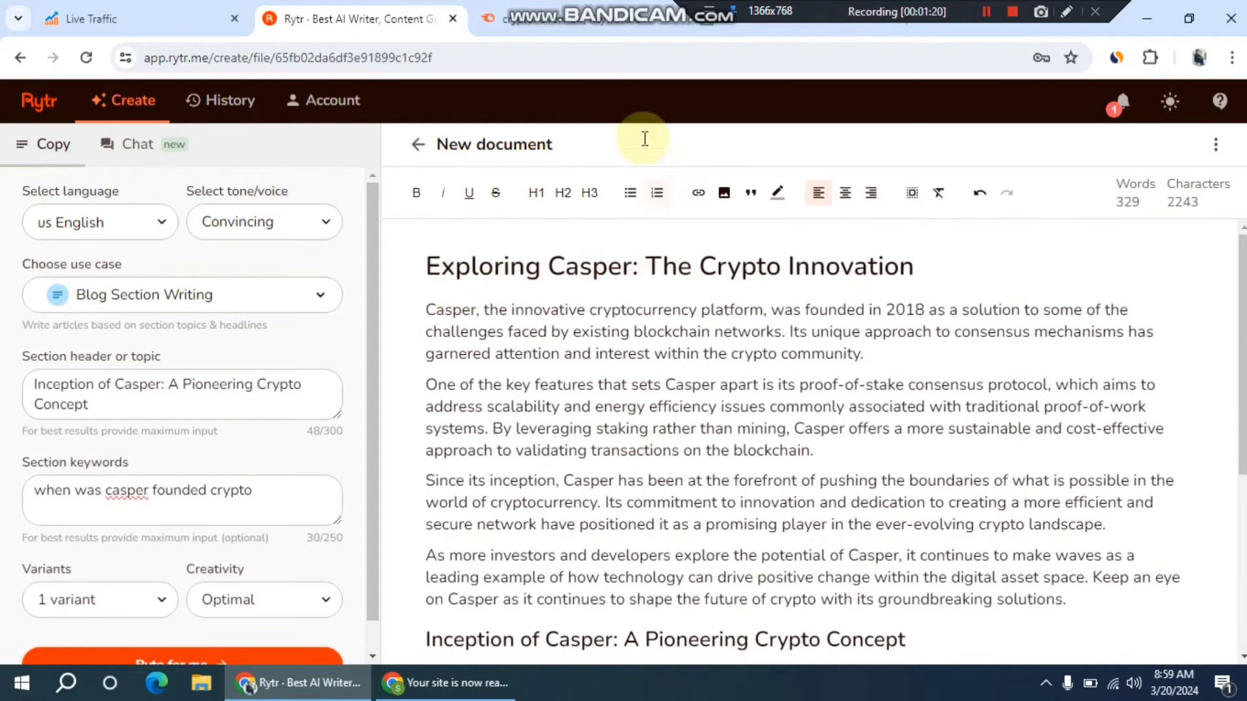
Copy the entire article from the Rytr document, from the opening heading to the last paragraph
click(801, 8)
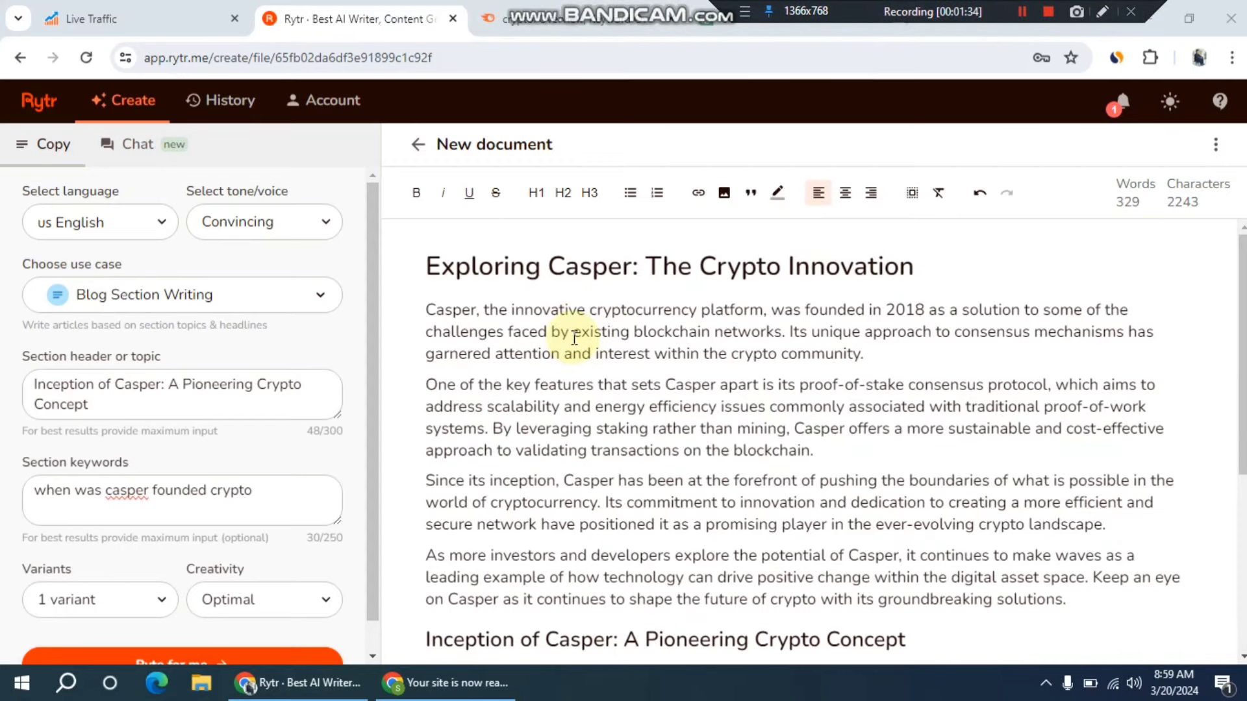
drag(409, 259, 1058, 578)
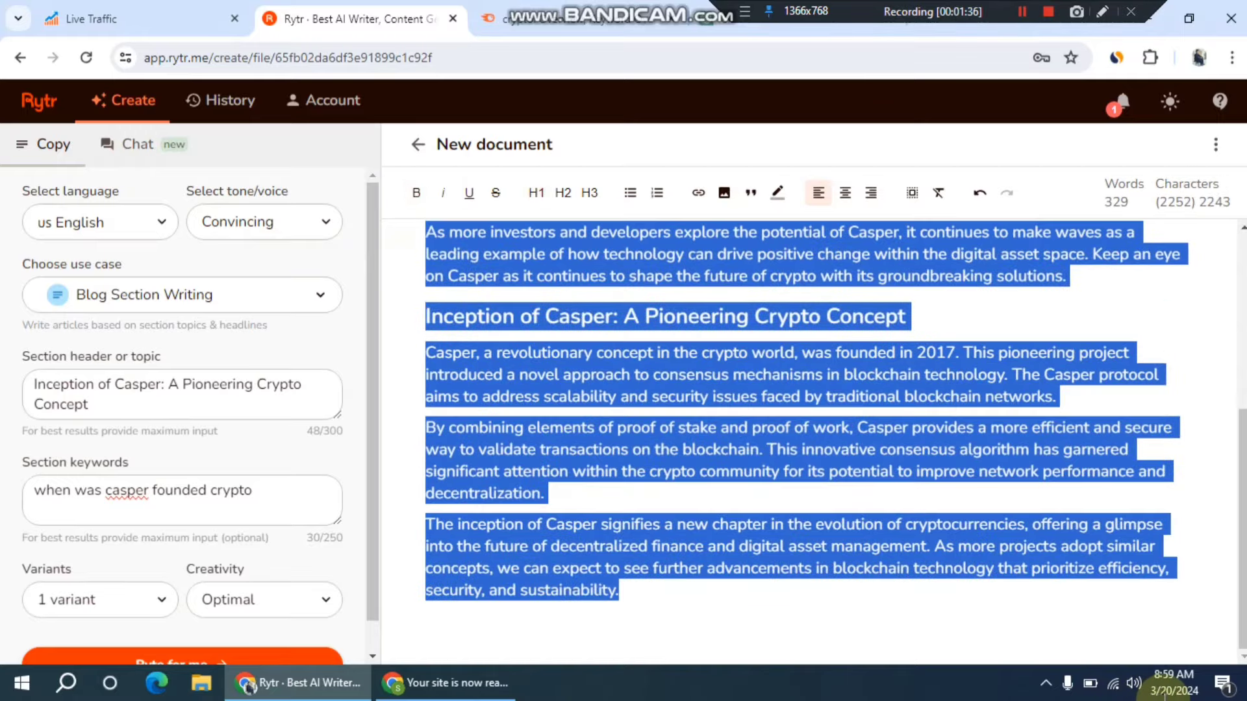
right_click(876, 421)
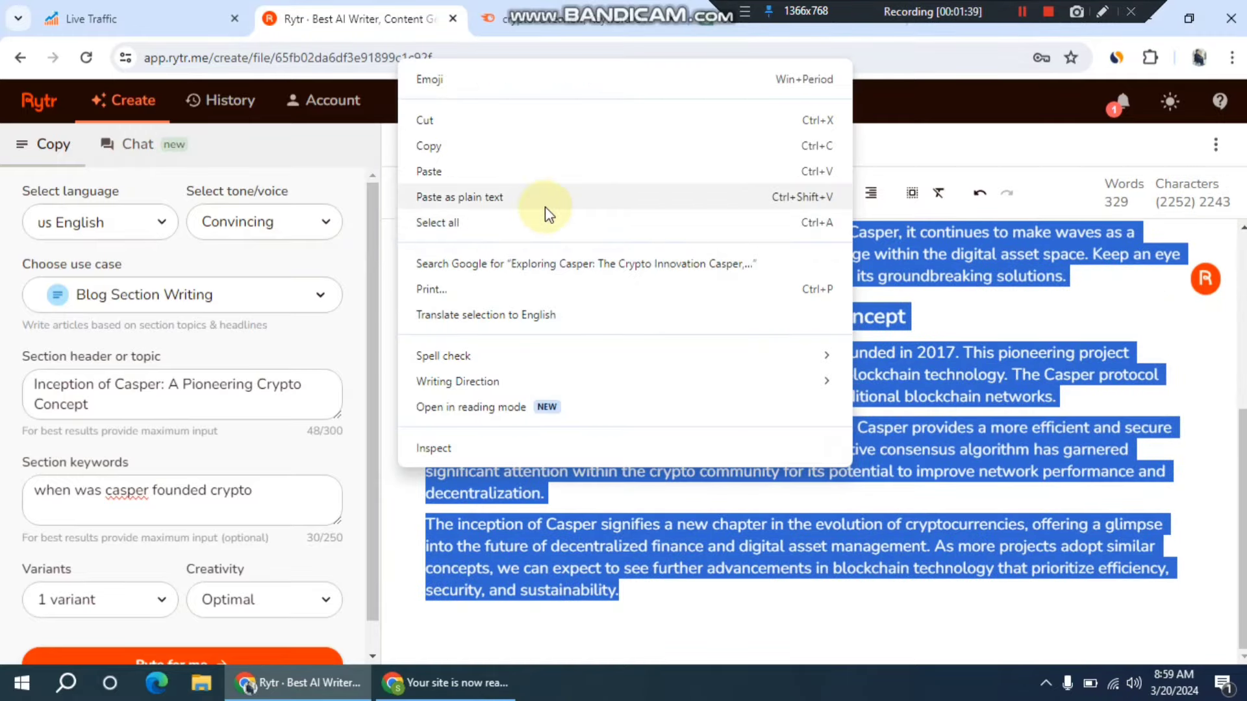
click(513, 151)
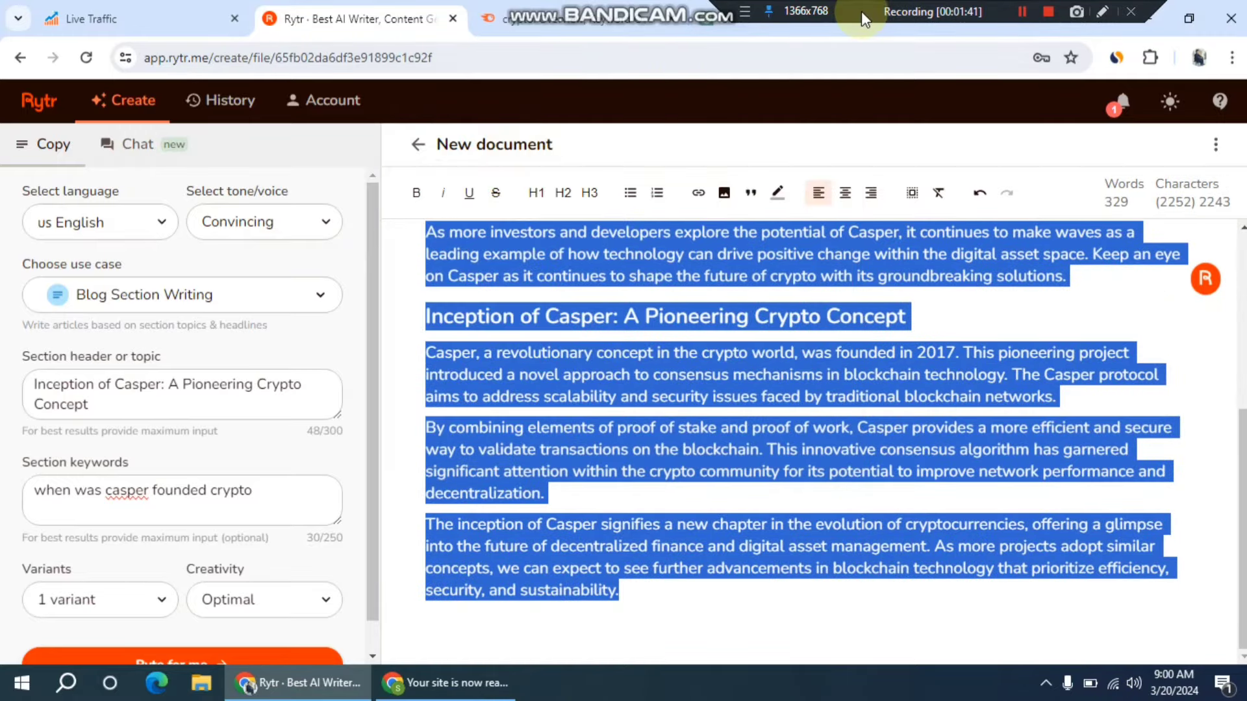
Search Google for "plagiarism checker free" in a new browser tab and open the Duplichecker result
click(922, 18)
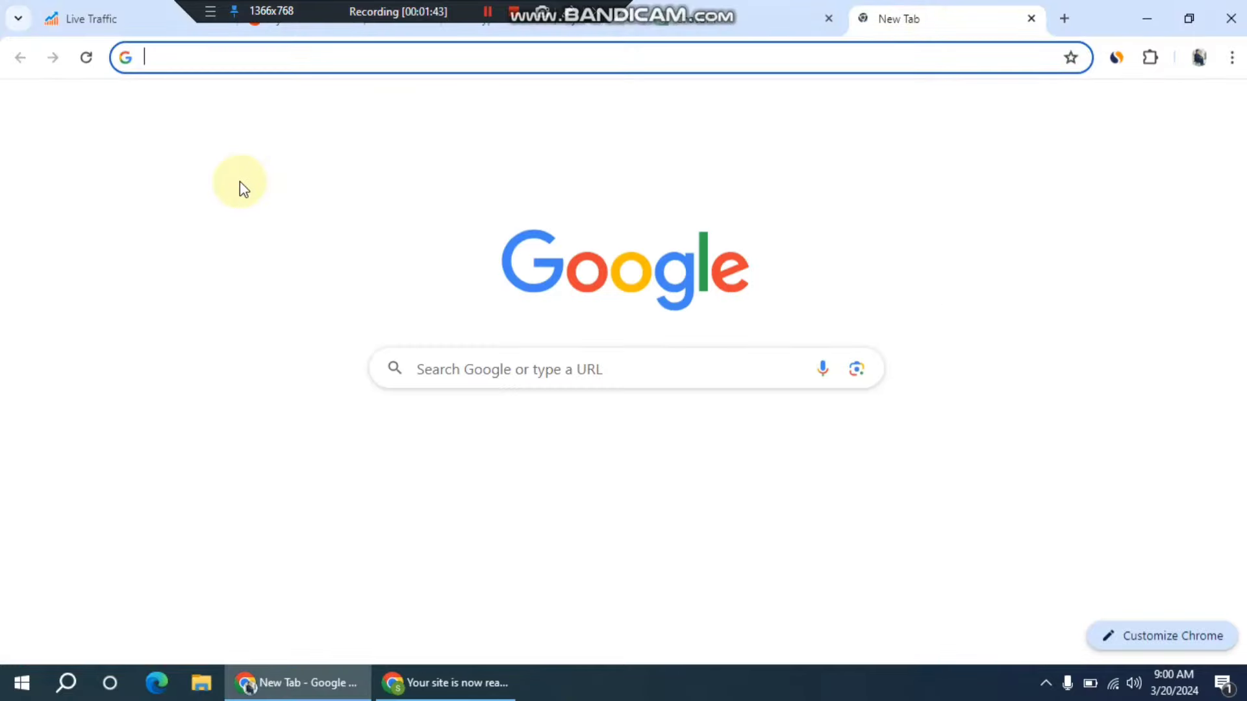
text(plag)
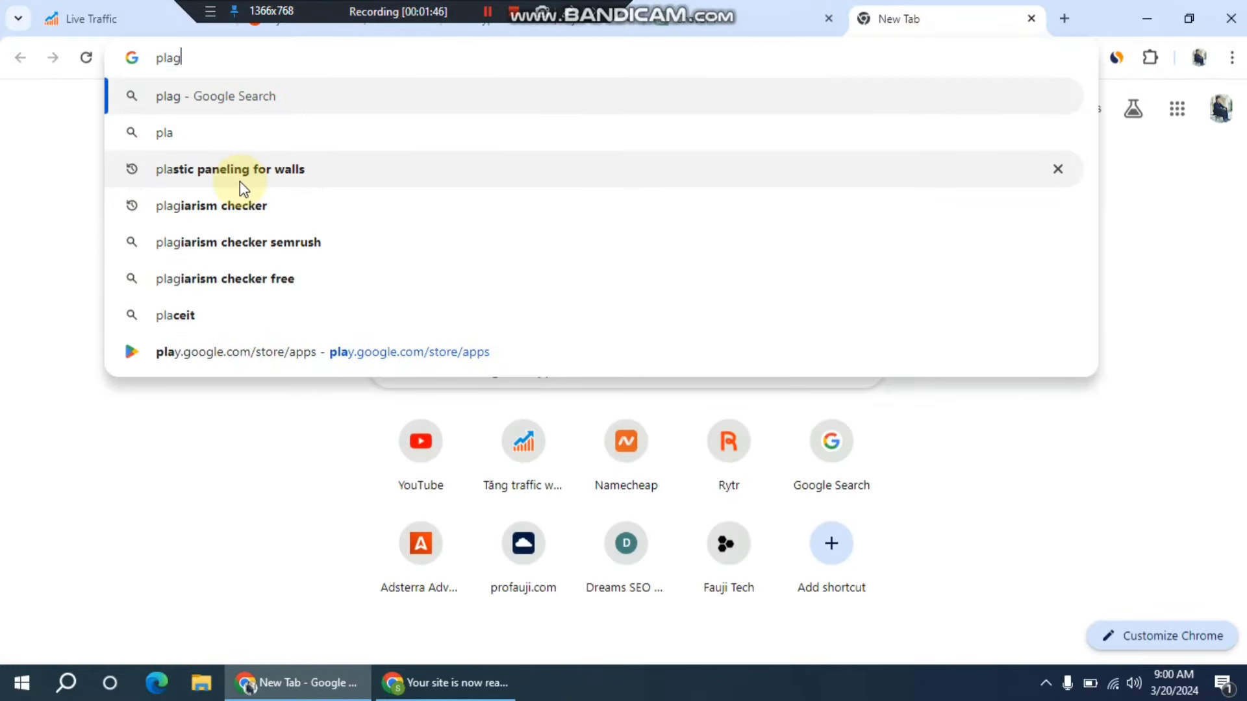
click(245, 170)
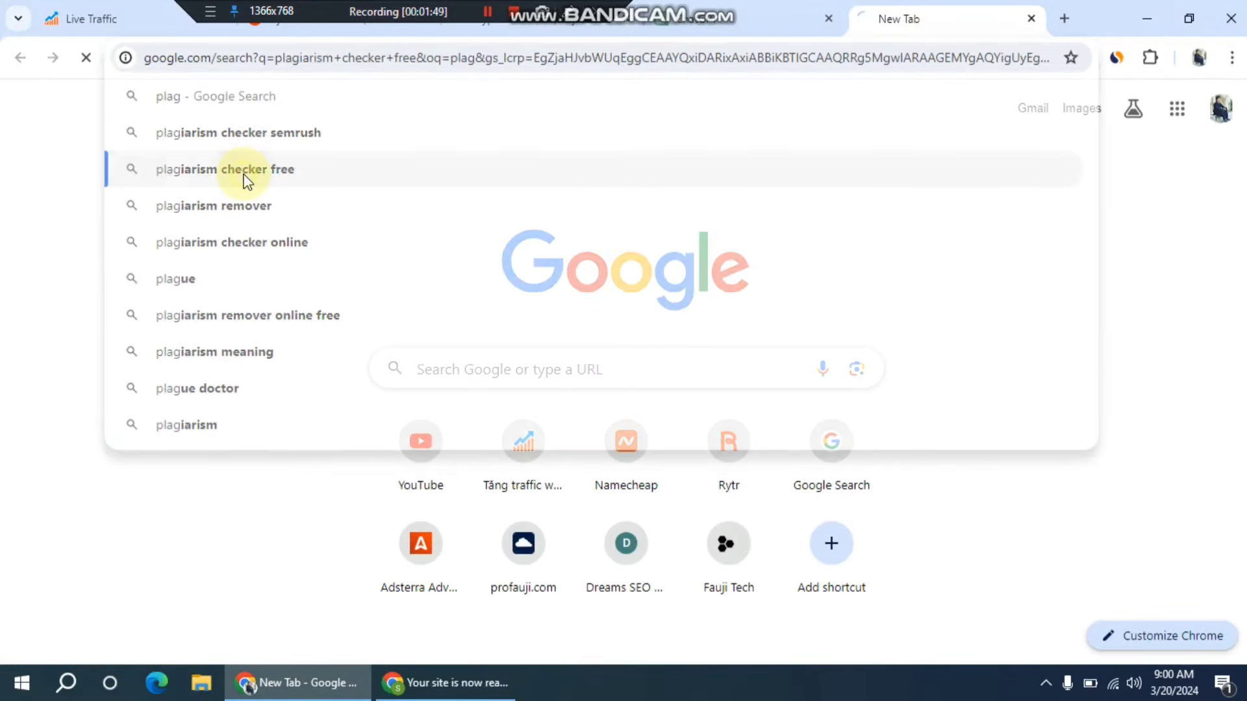
scroll(273, 369, down, 3)
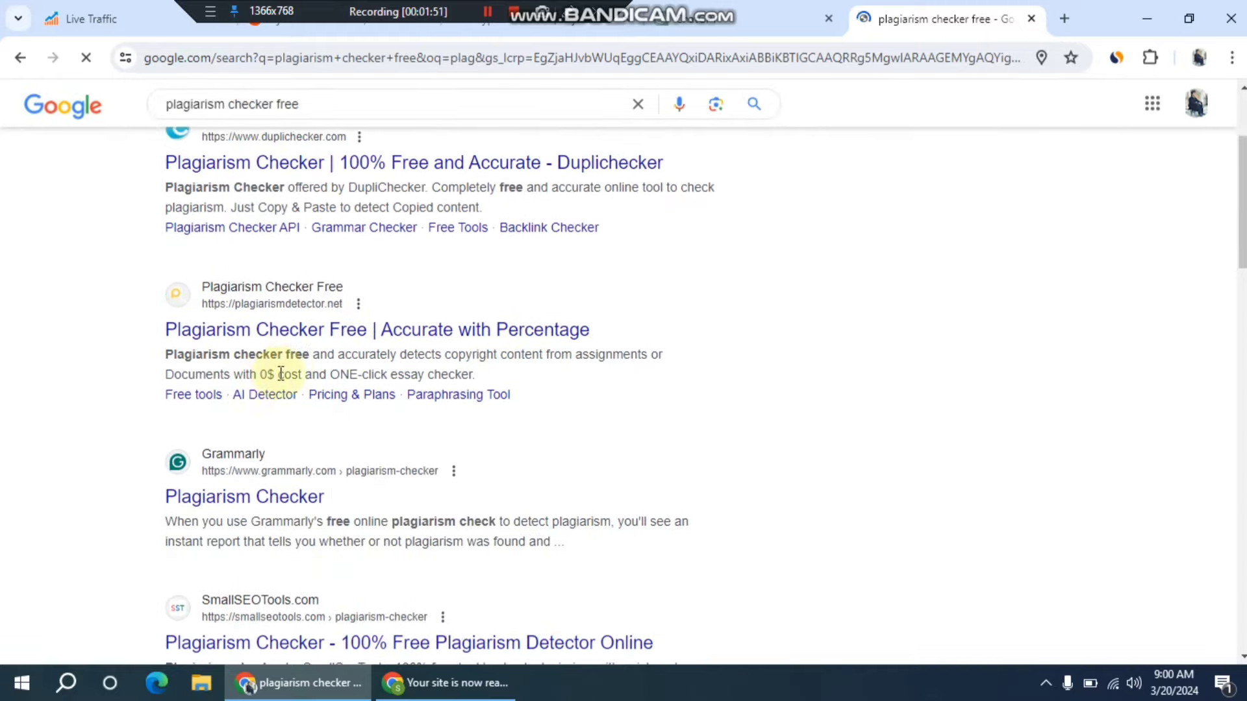
scroll(286, 370, up, 3)
click(312, 346)
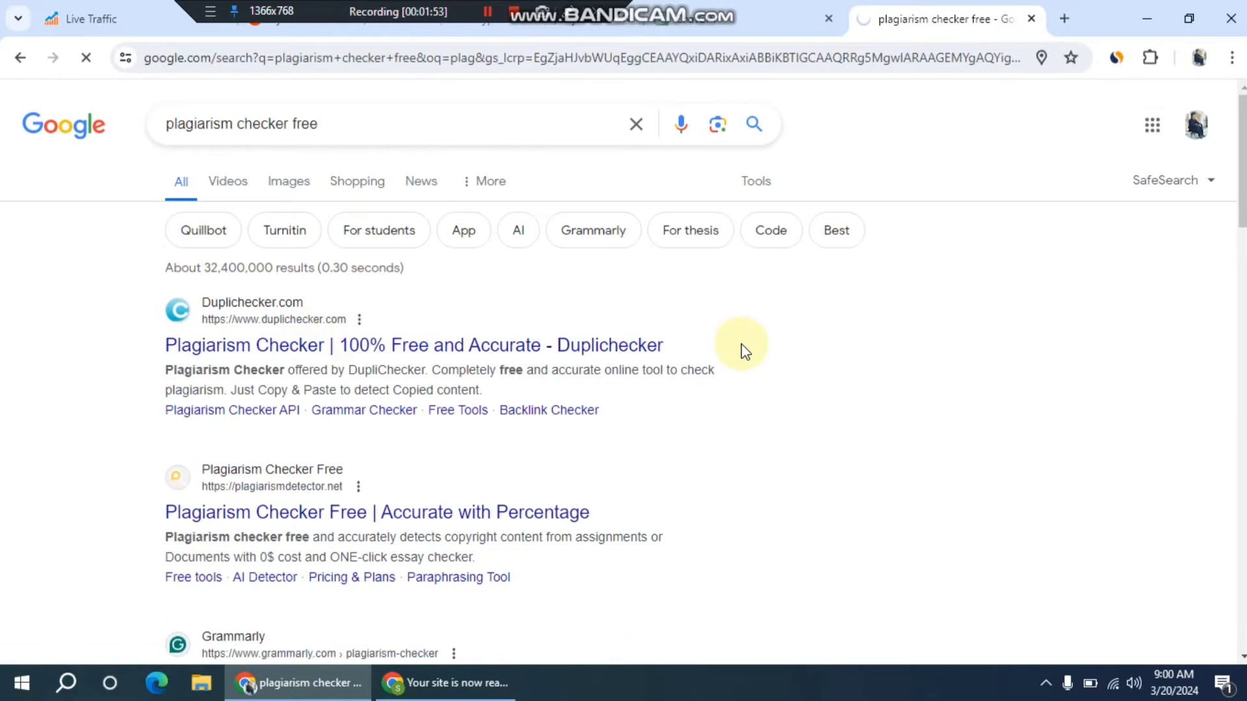
Paste the copied Casper article into the plagiarism checker's text box
scroll(770, 351, down, 4)
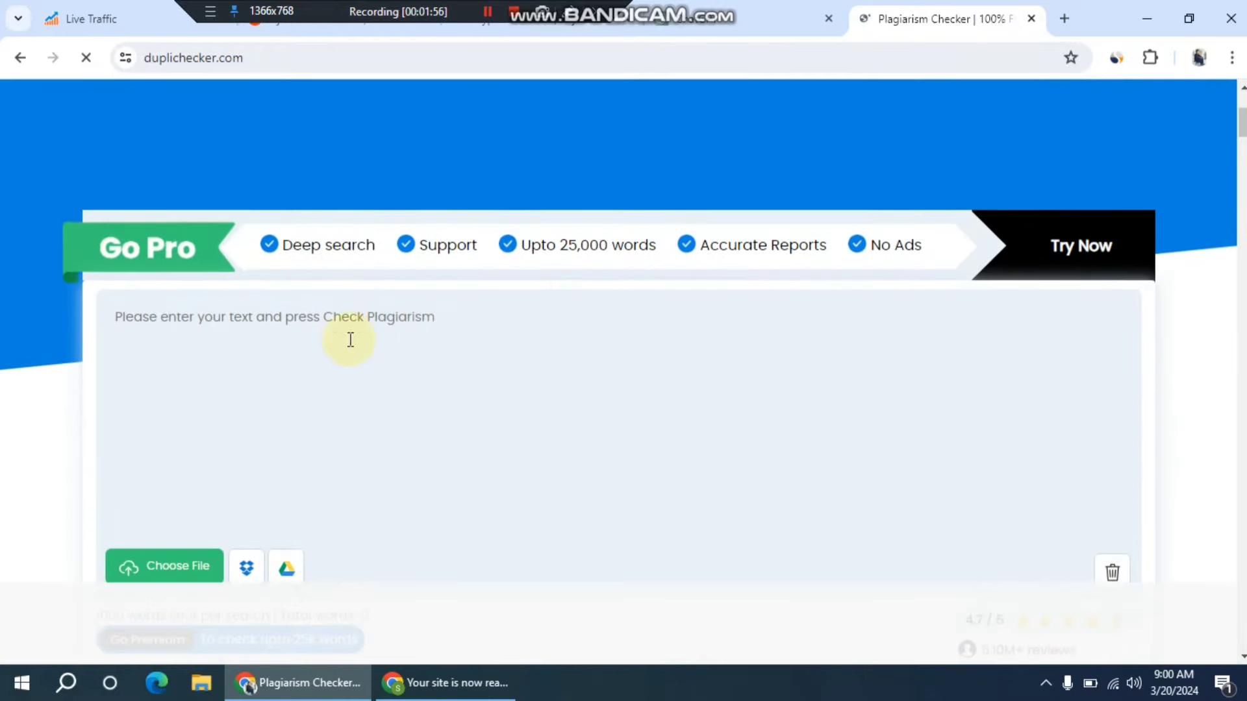
right_click(330, 322)
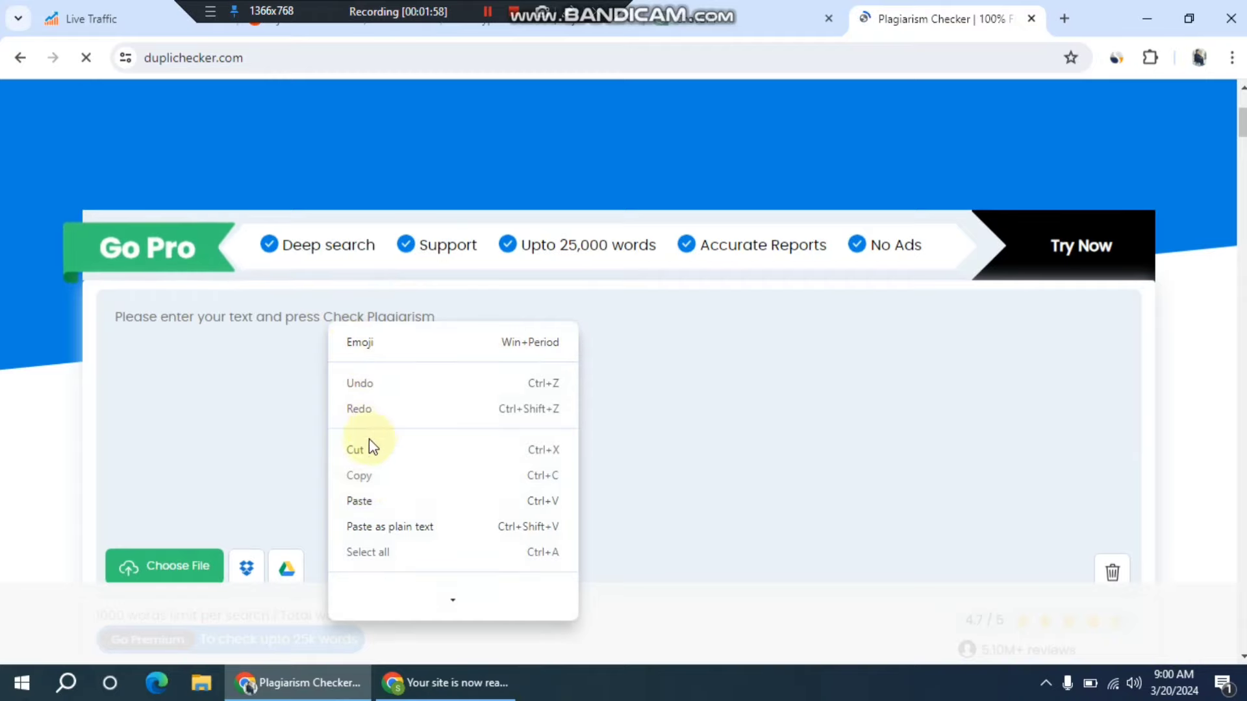
click(365, 502)
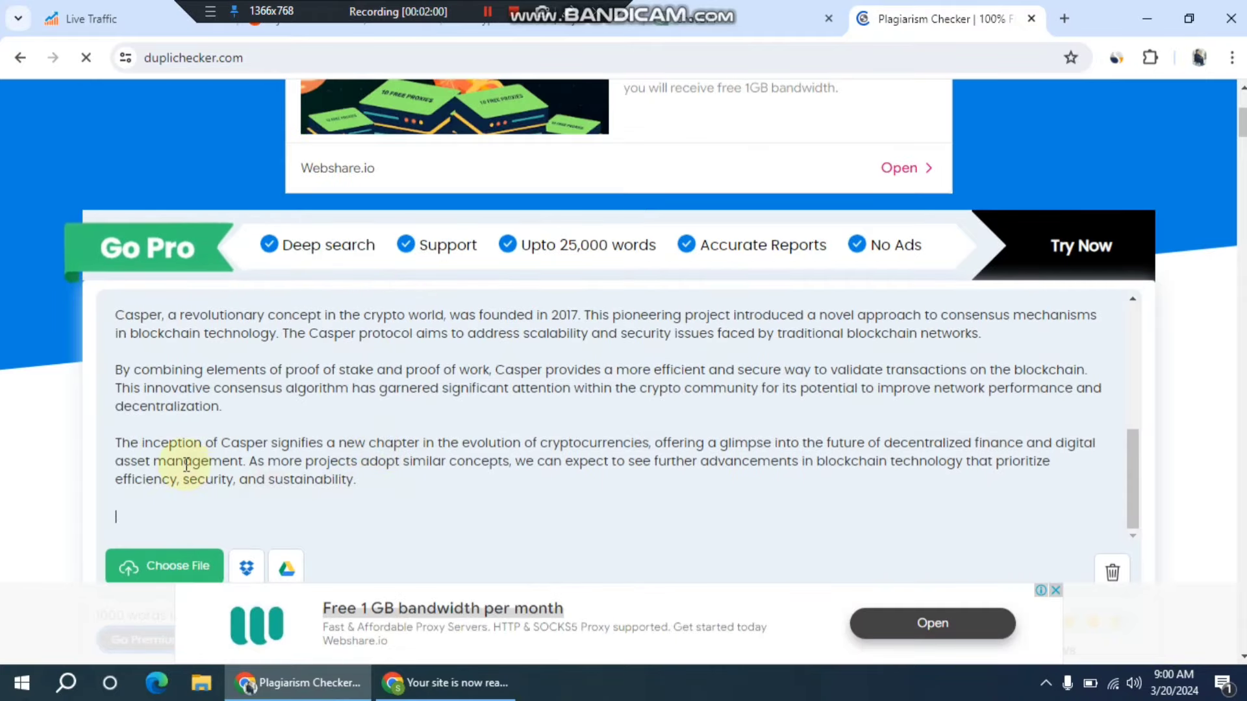
Complete the "I'm not a robot" check and run the plagiarism scan, dismissing the video ad
scroll(84, 423, down, 7)
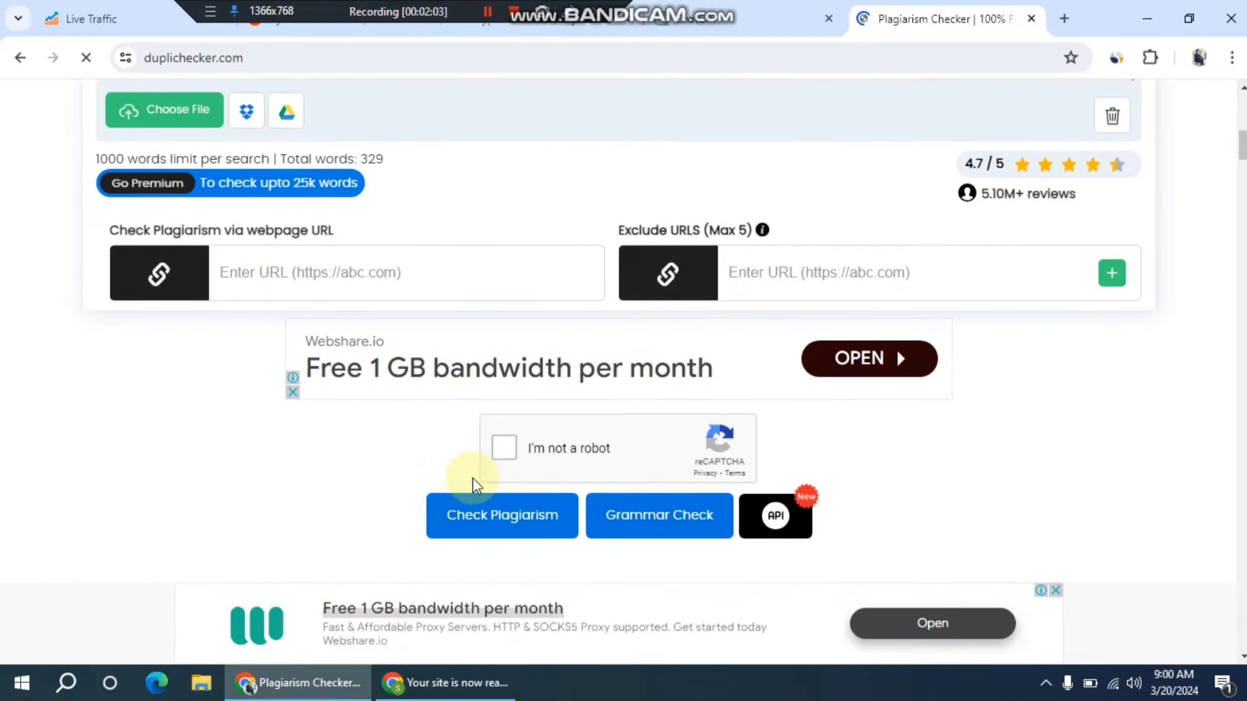
click(505, 449)
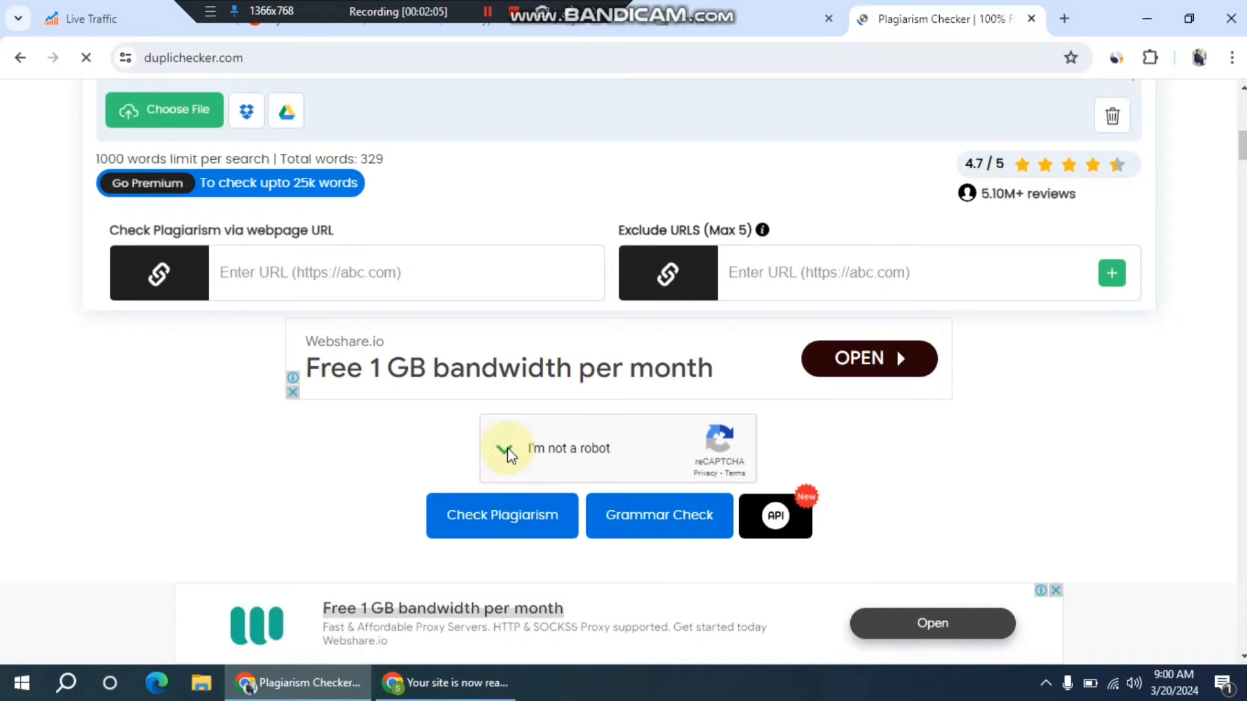
click(498, 517)
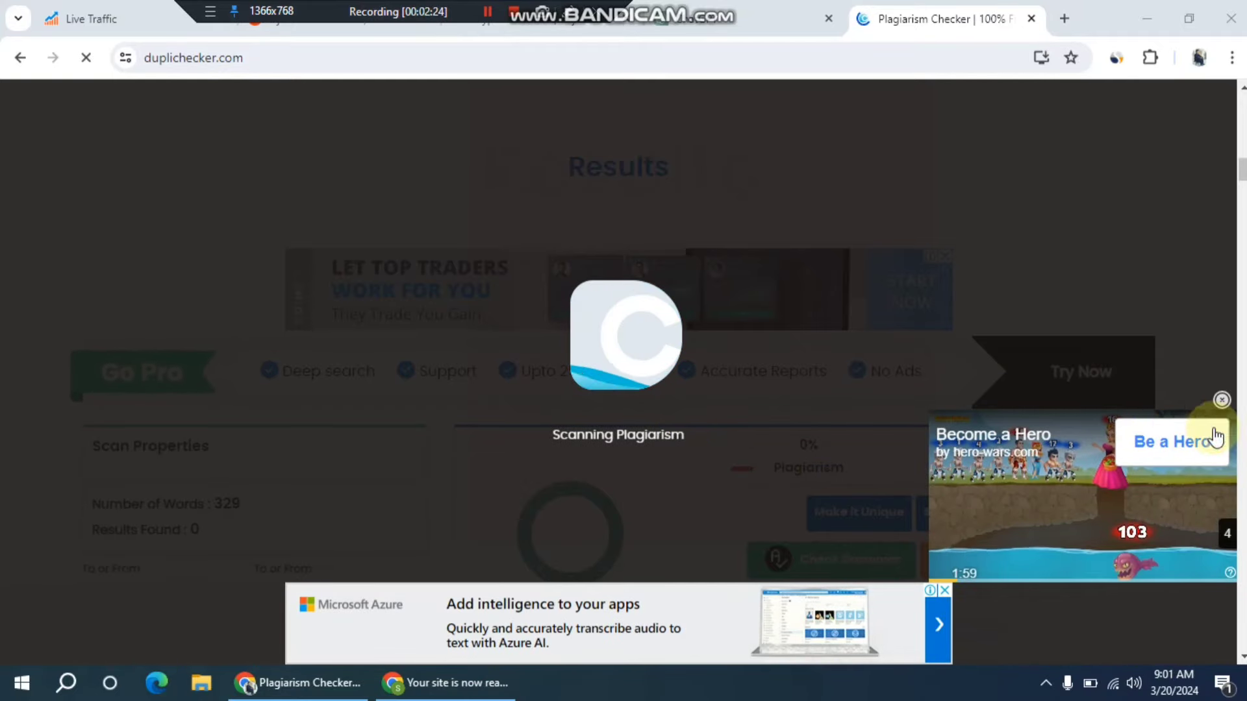
click(1222, 401)
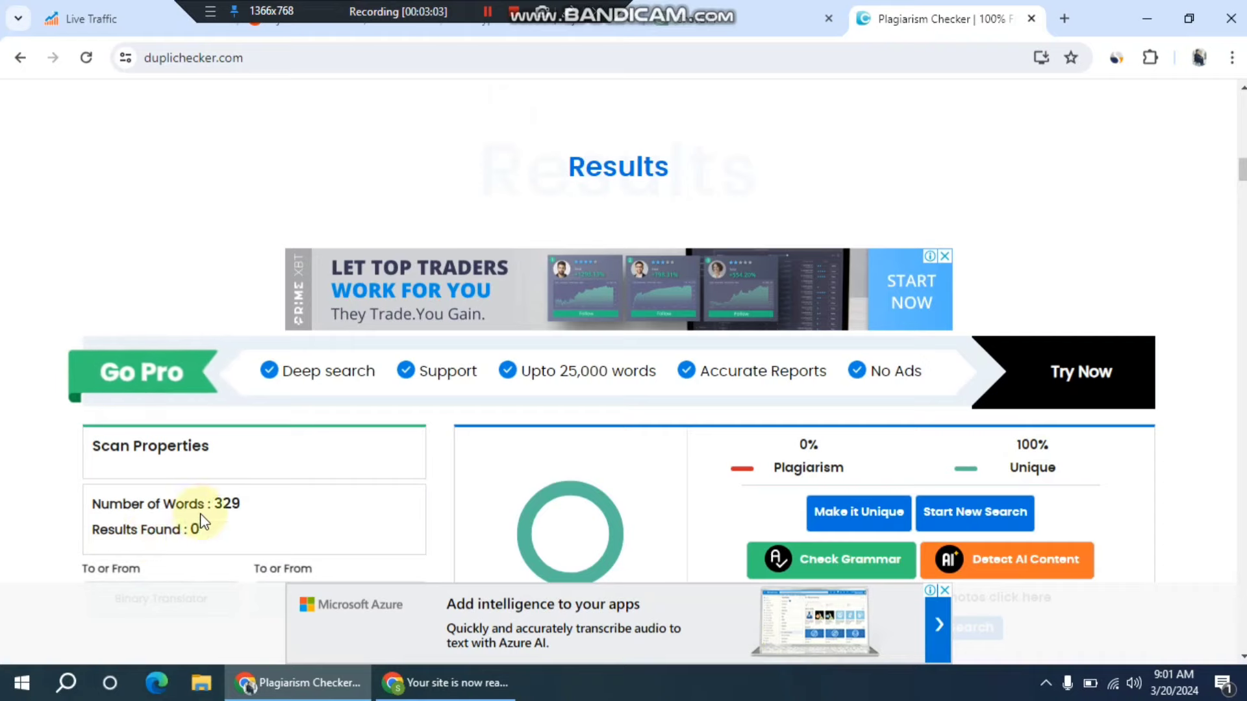
Examine the plagiarism and unique percentages in the scan results and look over the checked article text, dismissing the Grammarly pop-up
scroll(198, 455, down, 3)
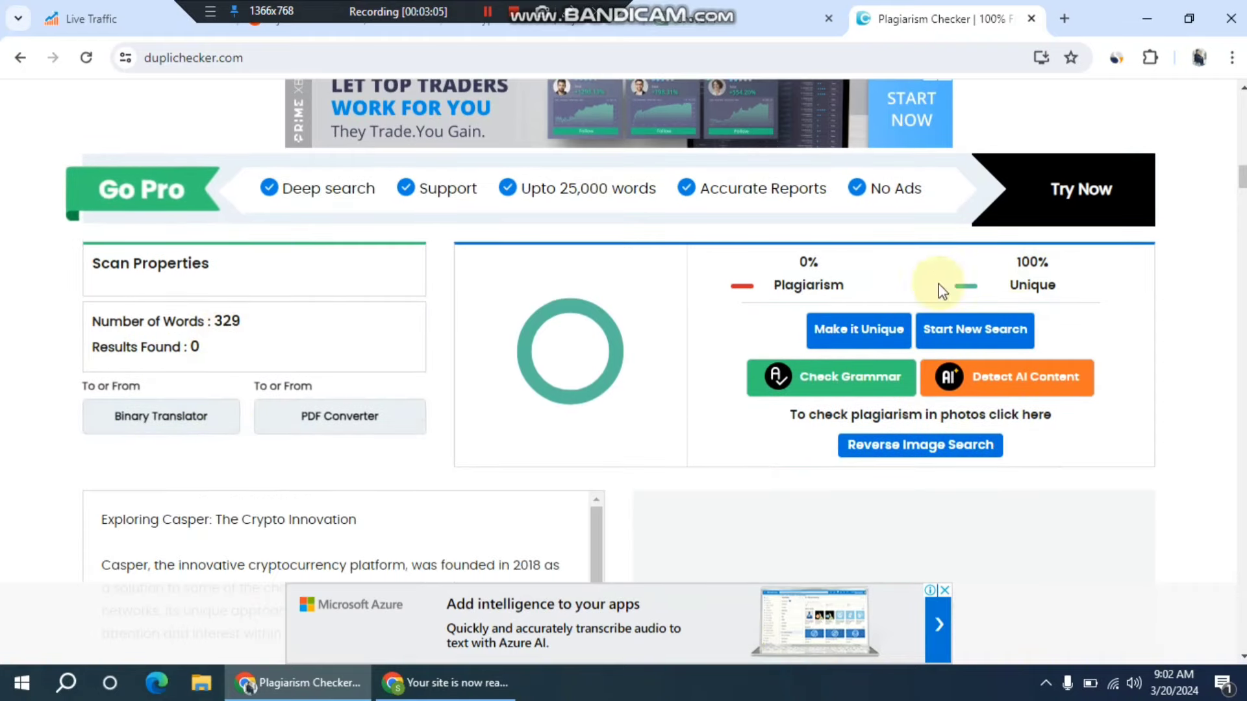
drag(964, 265, 1072, 289)
double_click(808, 285)
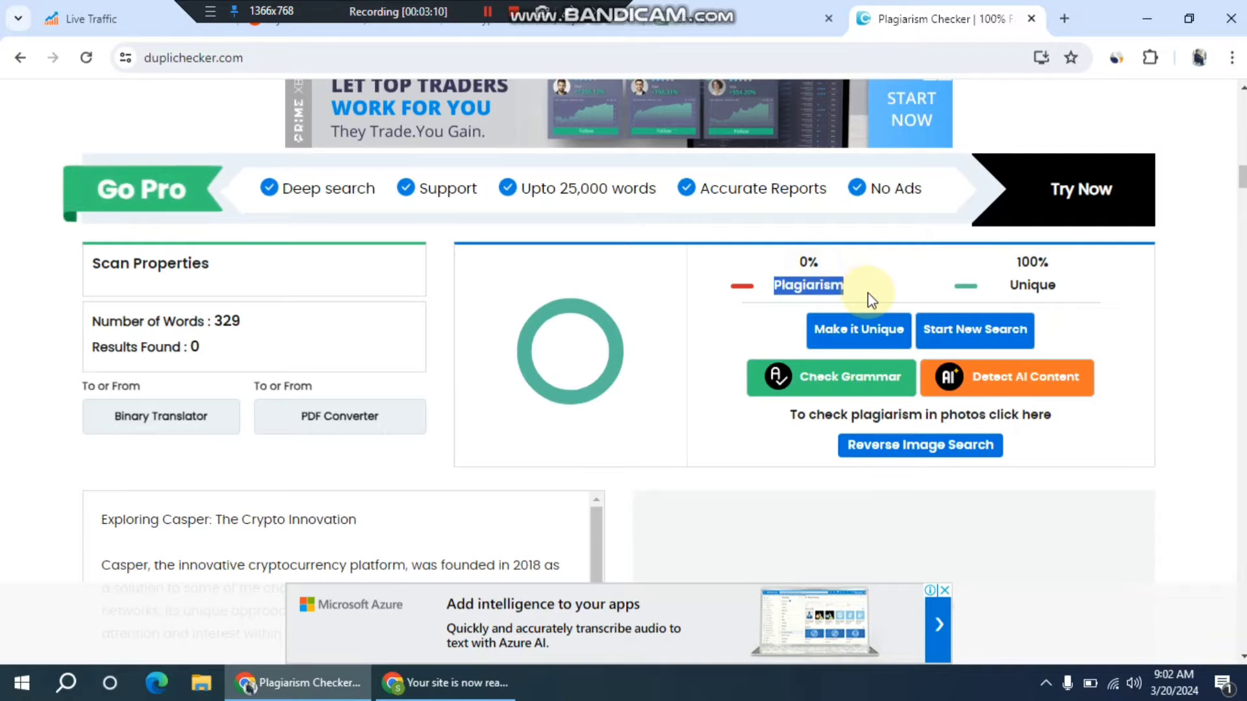
click(812, 331)
scroll(787, 345, up, 3)
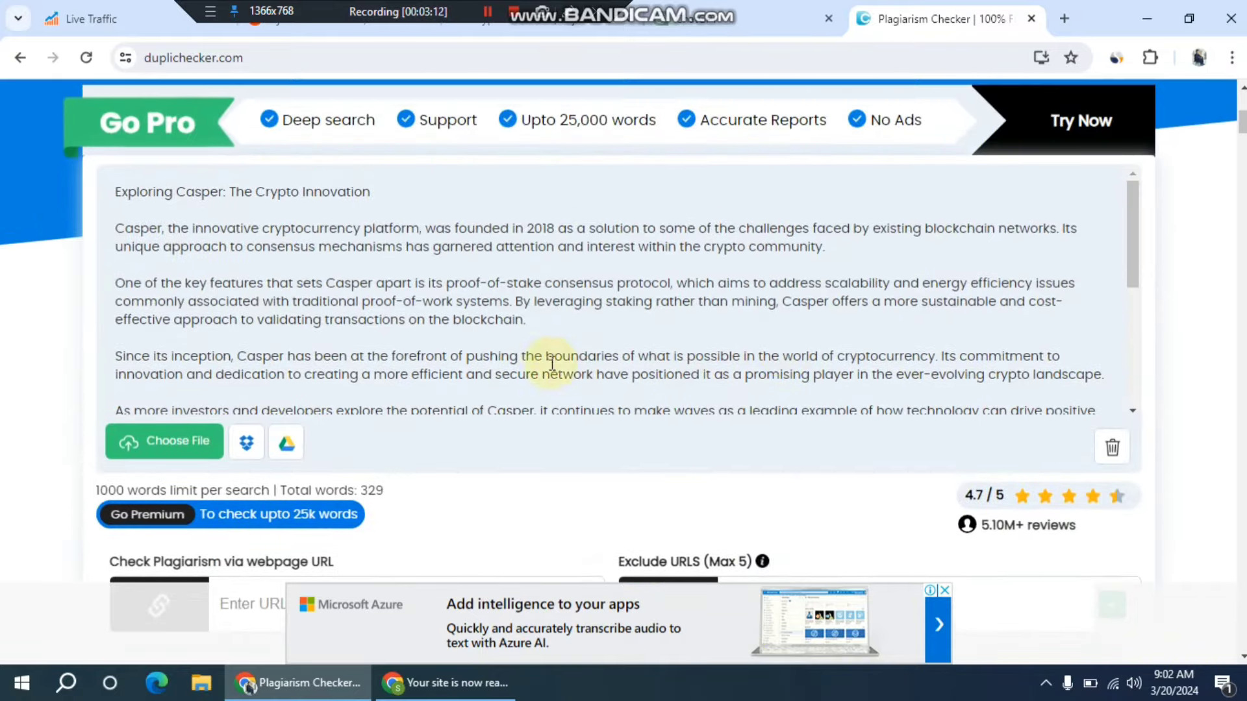
scroll(194, 340, down, 2)
scroll(195, 339, down, 2)
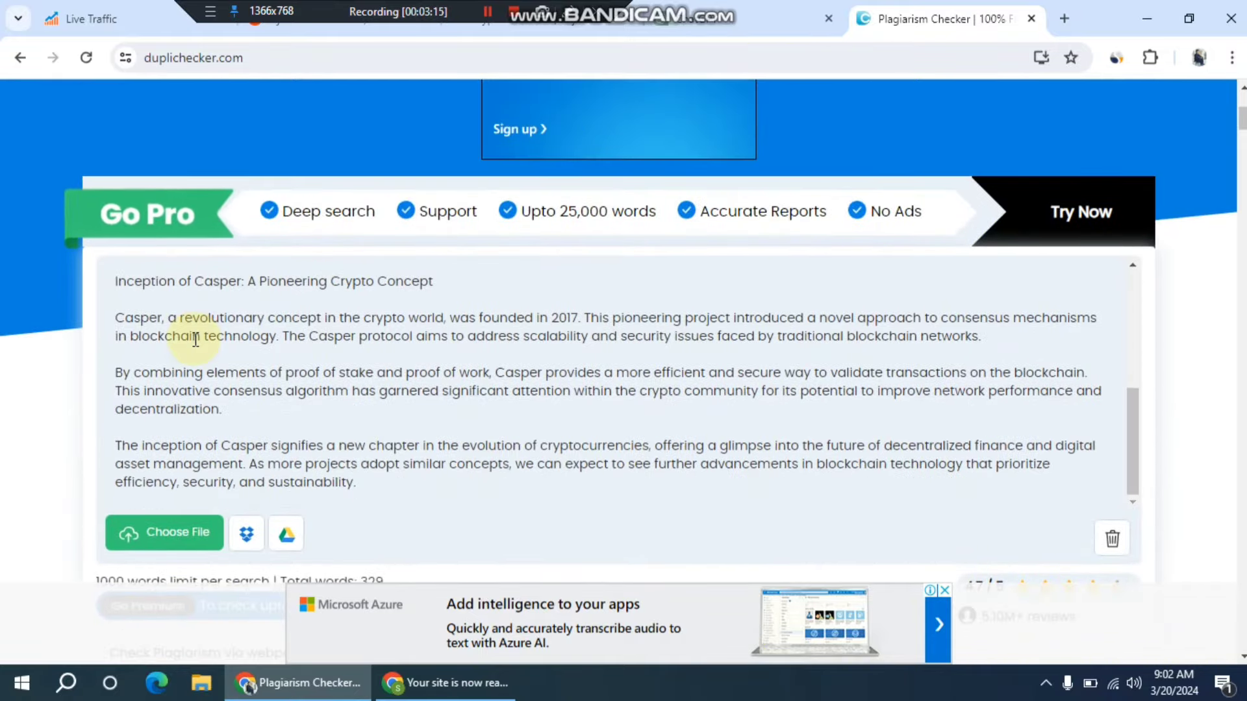
scroll(190, 337, up, 5)
scroll(228, 348, down, 5)
scroll(228, 348, up, 5)
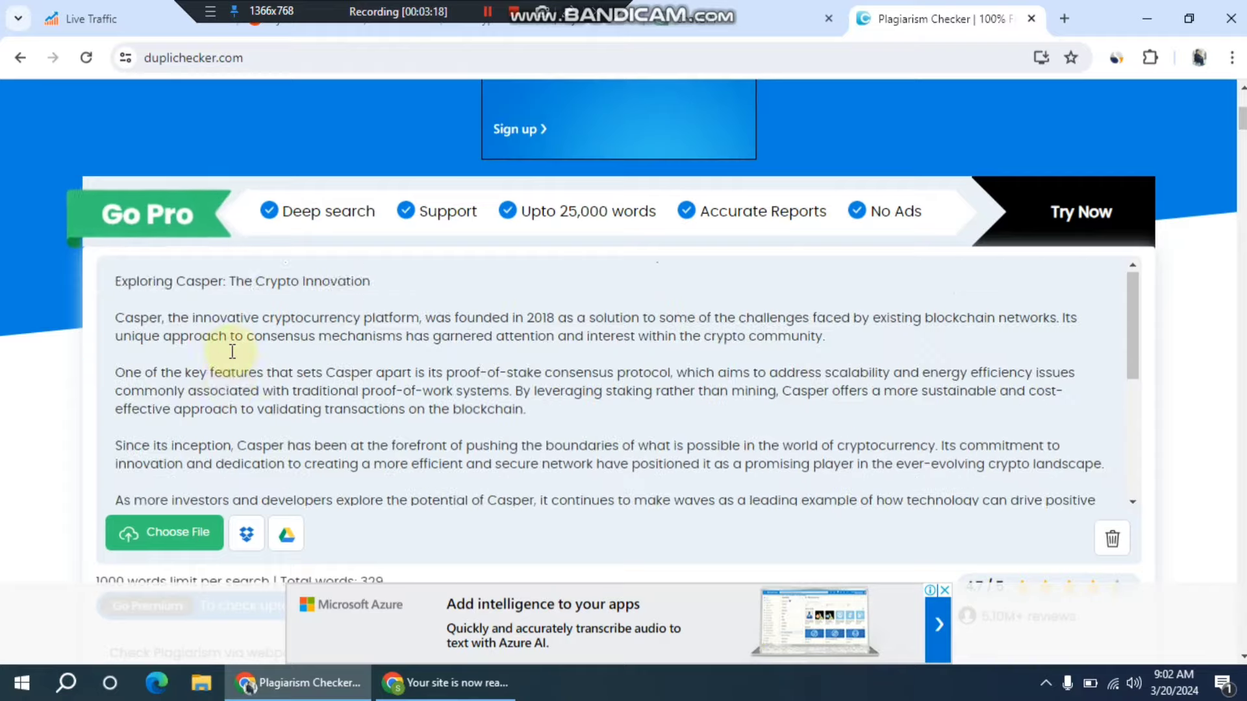
scroll(228, 348, down, 5)
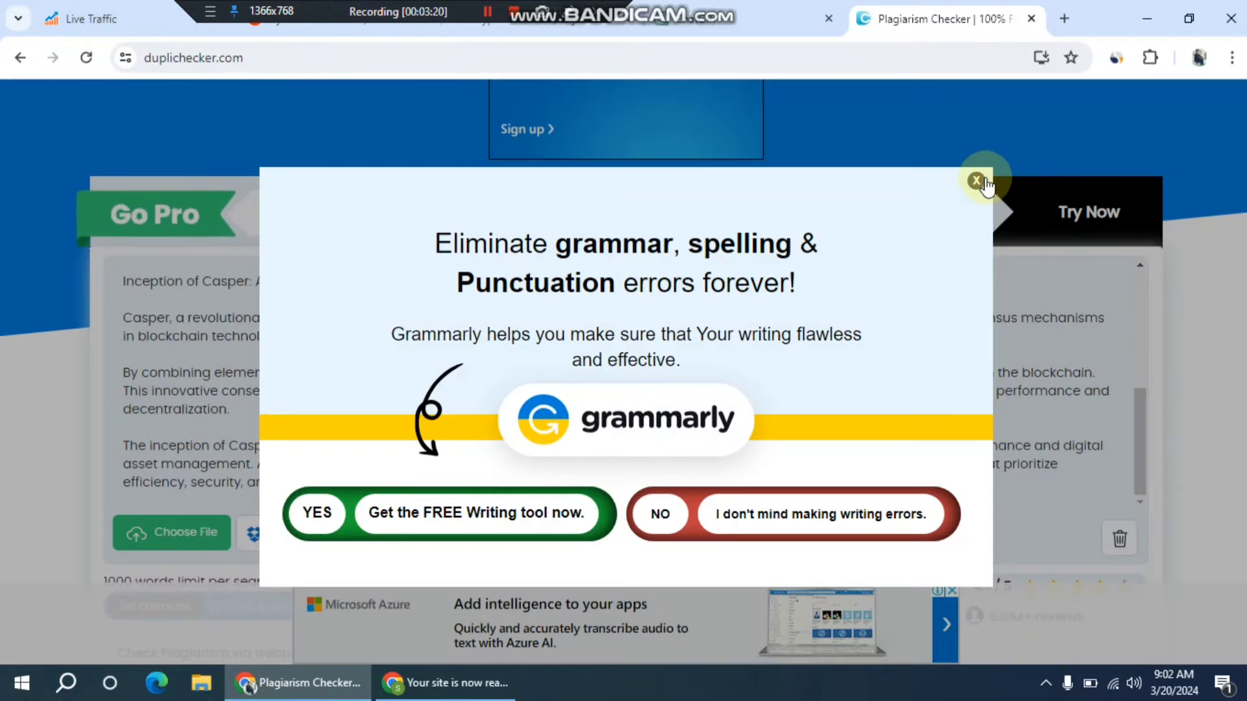
click(977, 183)
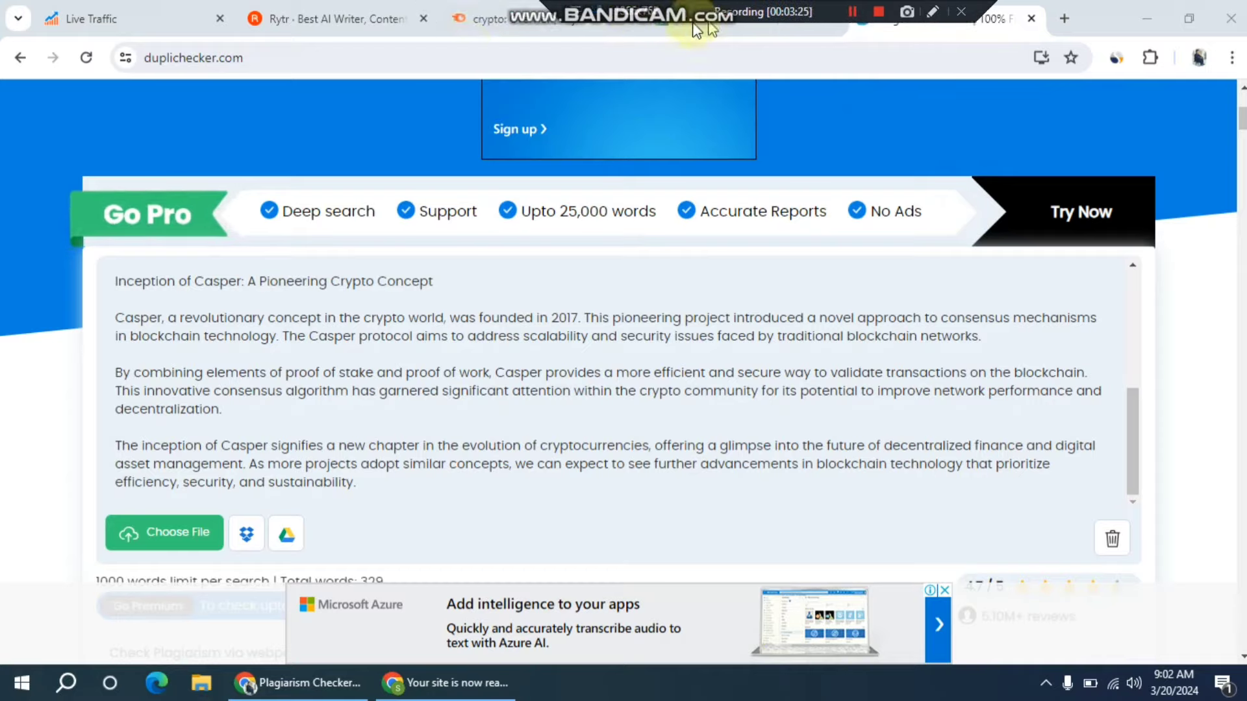
Return to the article in the Rytr document, look over its beginning and clear the text selection
click(373, 26)
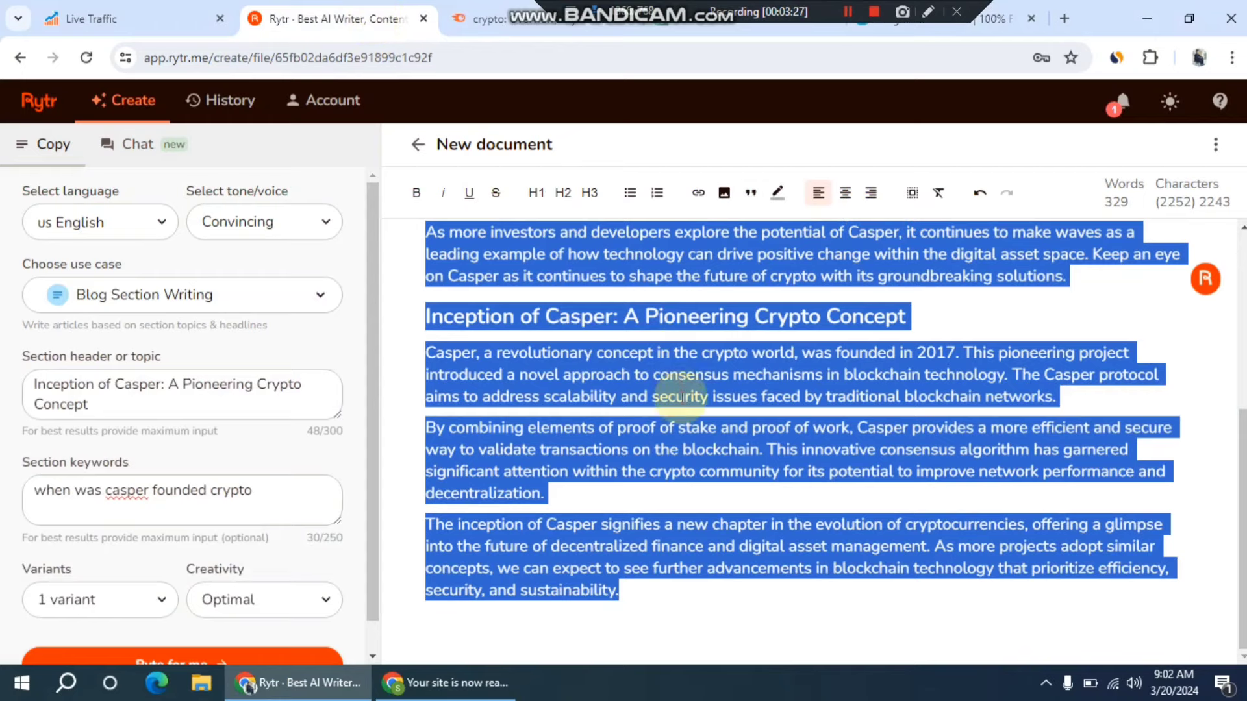
scroll(683, 429, up, 5)
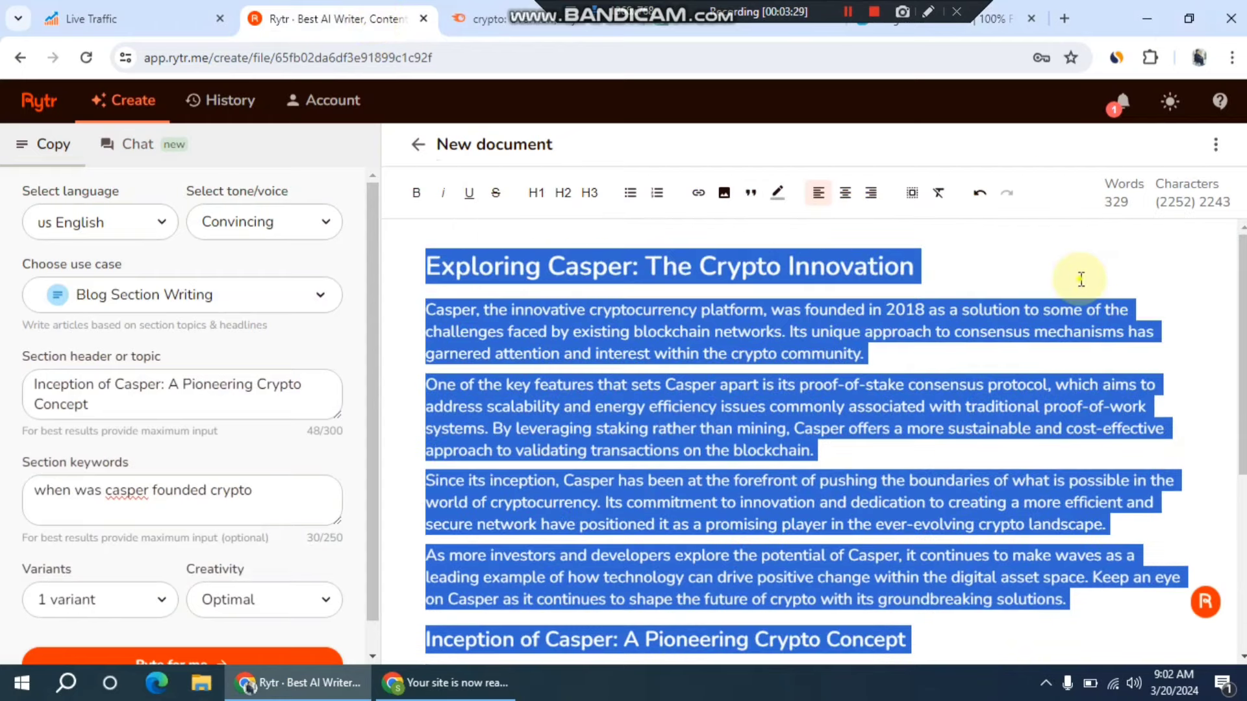
click(1064, 268)
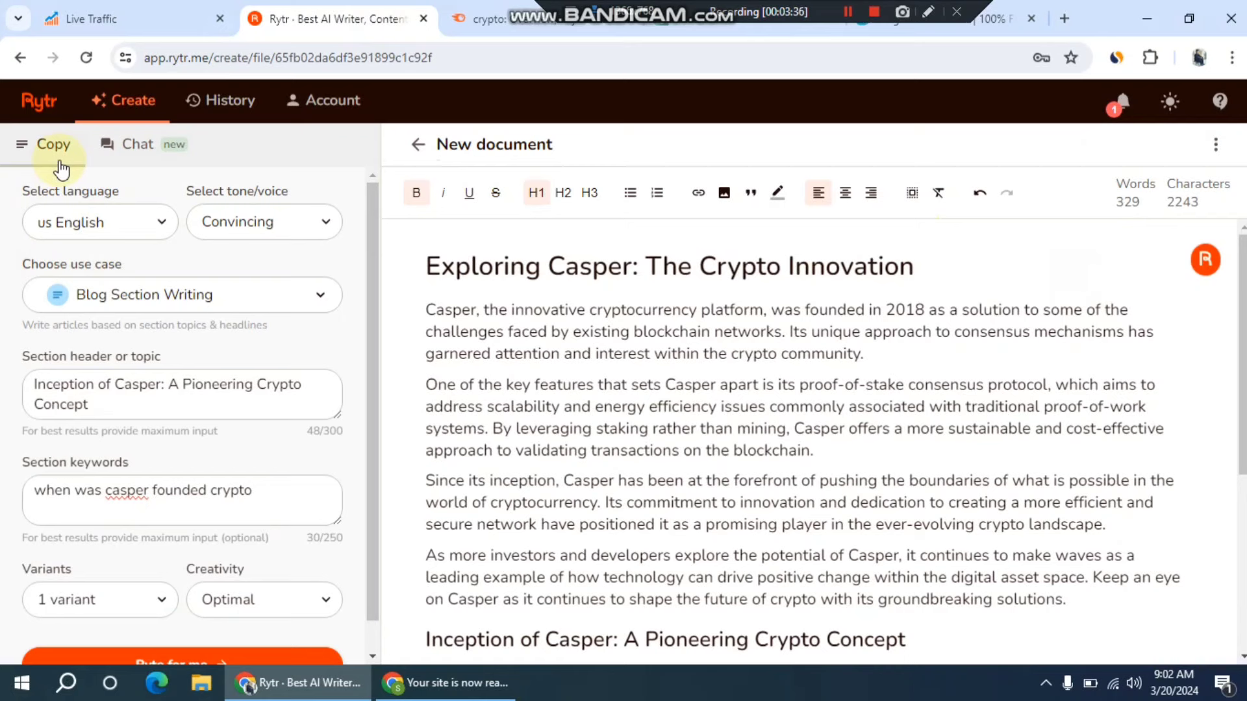
View the Live Traffic dashboard on 2pink.org and examine that site's visit statistics with the Similarweb extension
click(91, 18)
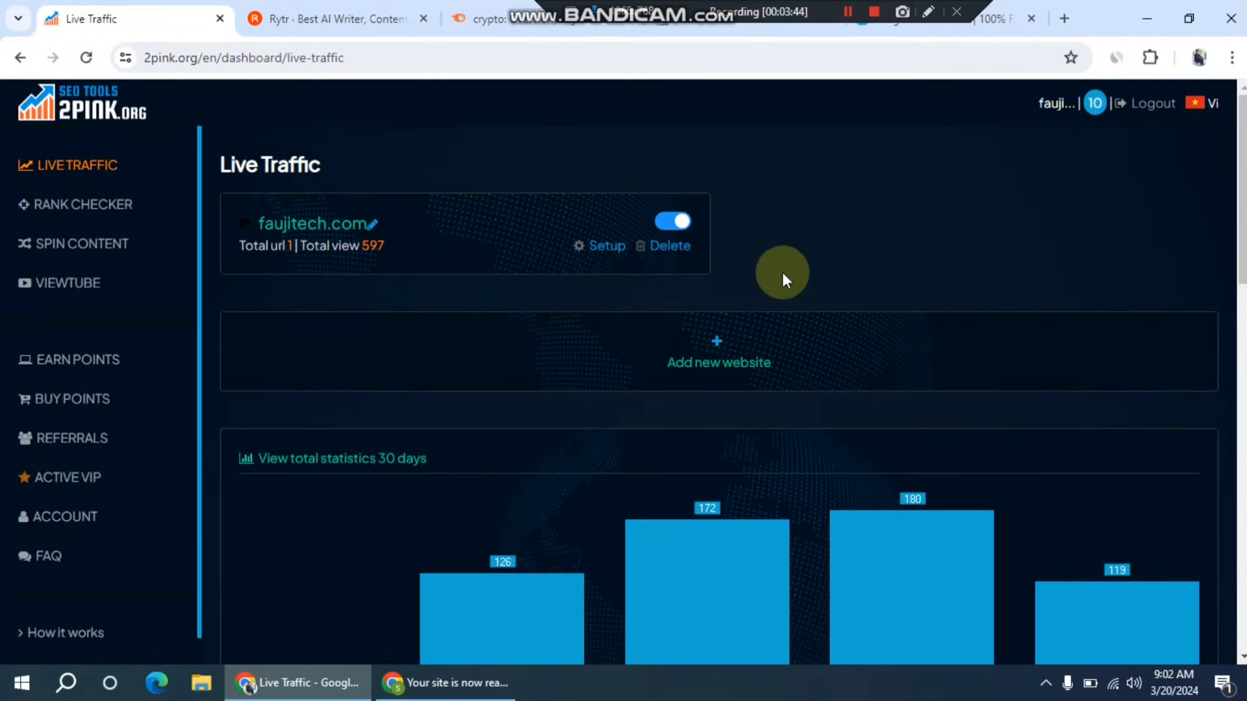
scroll(477, 361, down, 2)
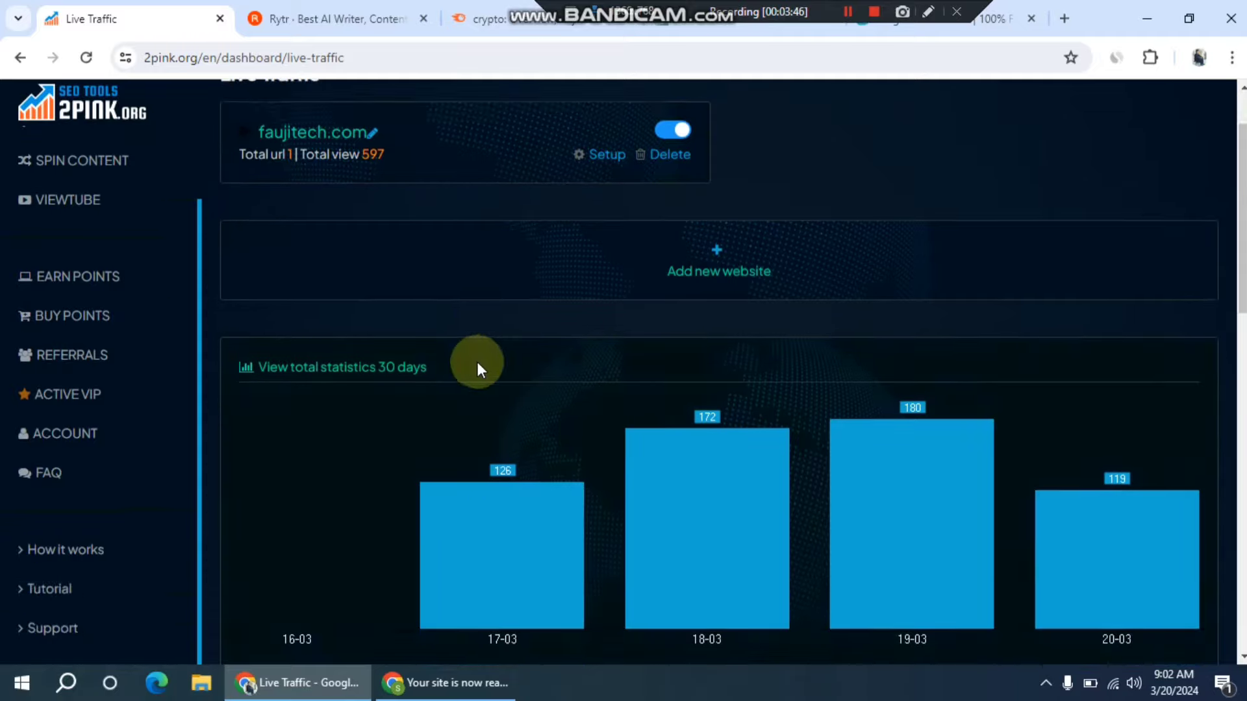
scroll(486, 373, up, 2)
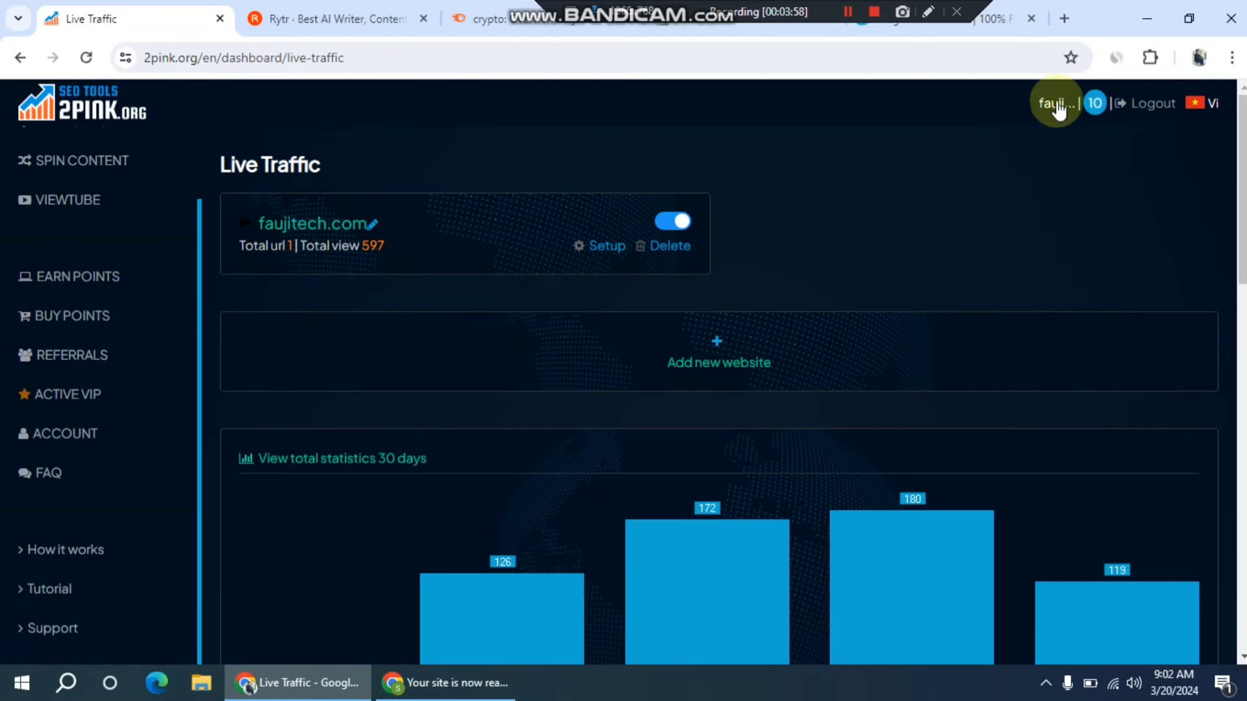
click(1115, 59)
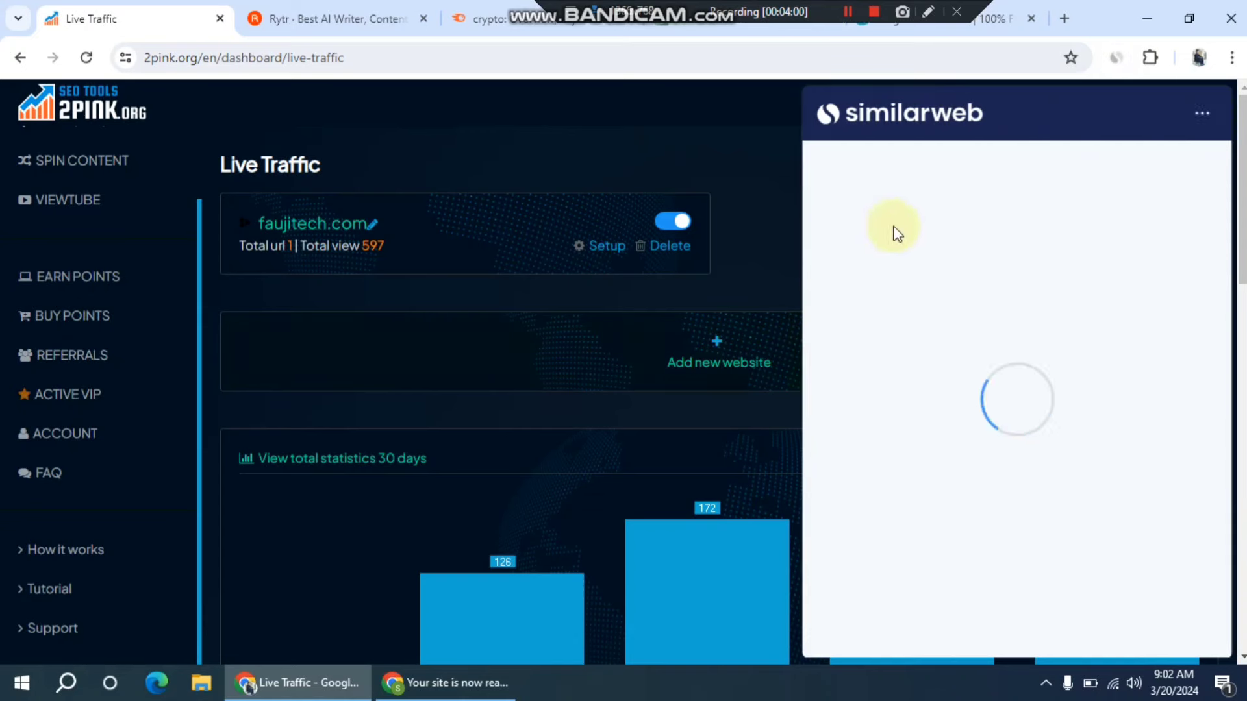
scroll(1104, 565, down, 2)
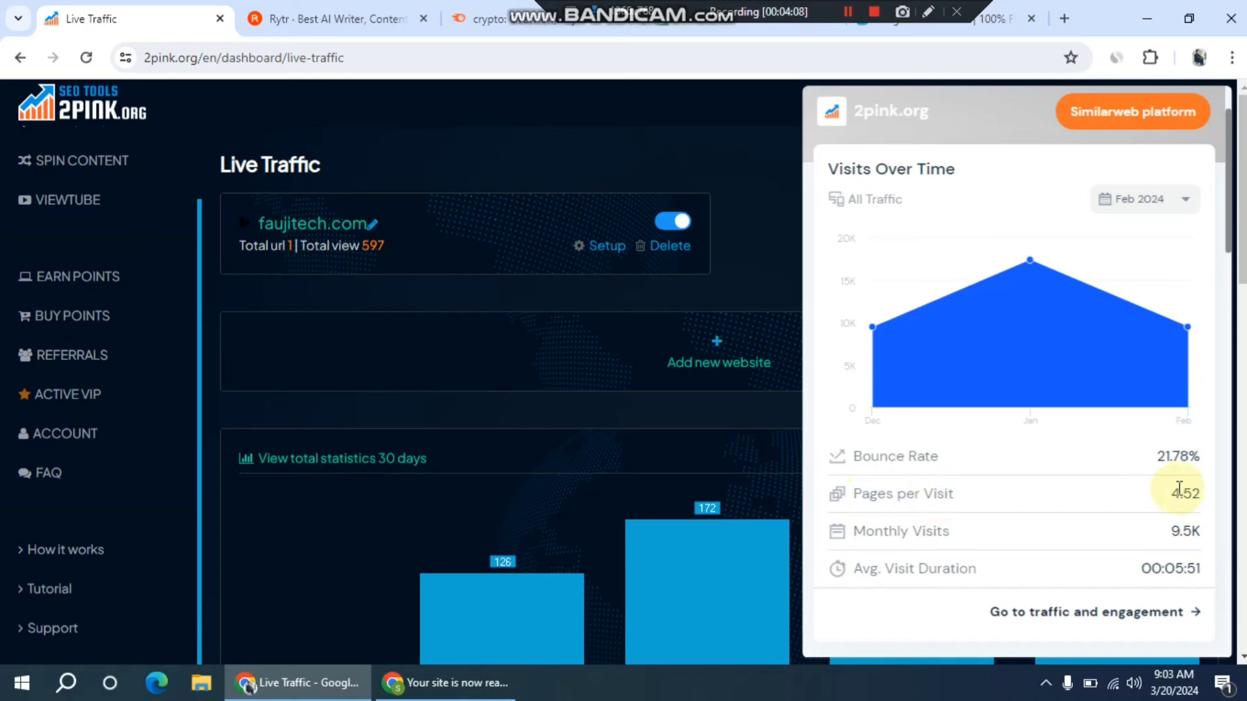
scroll(1005, 497, up, 2)
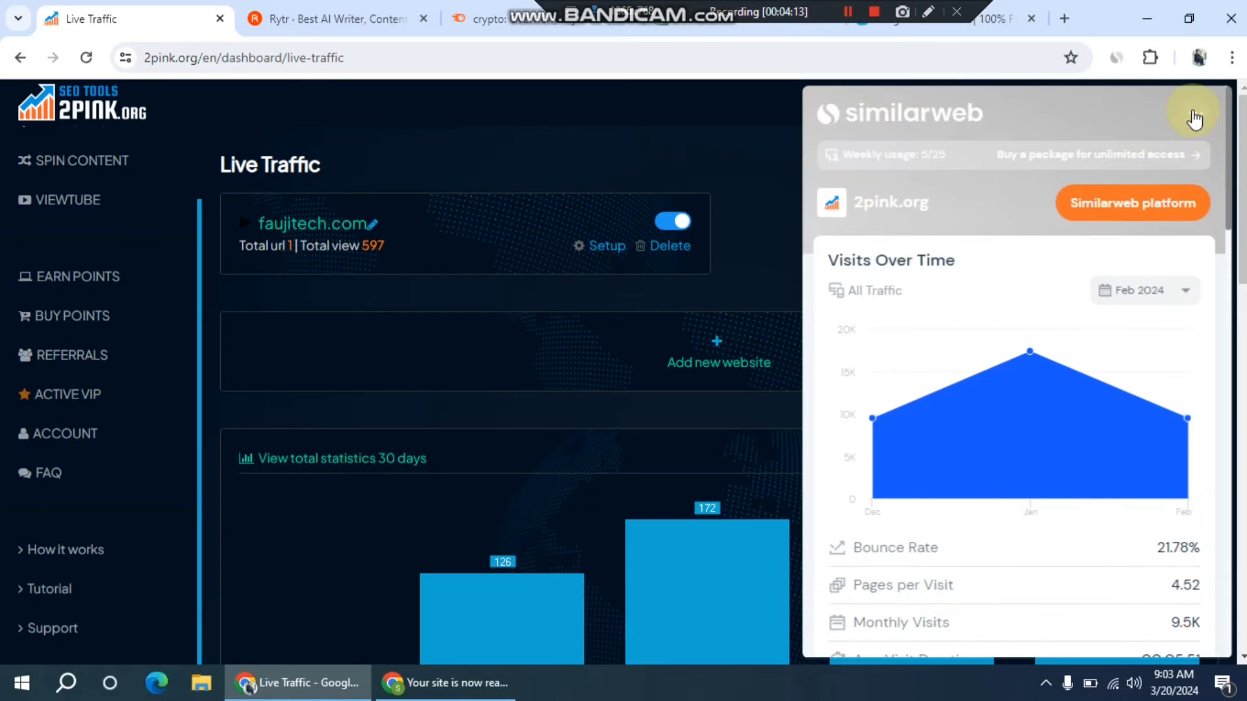
click(686, 115)
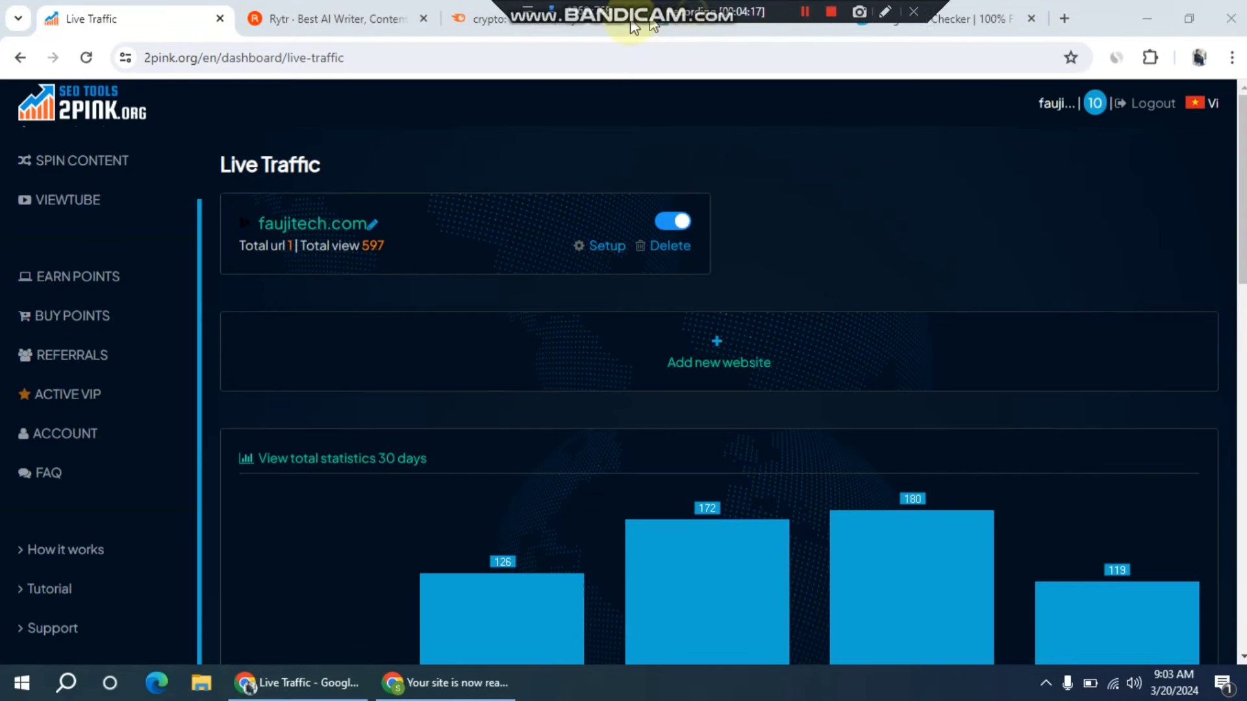
Search Google for "scamadviser" in a new browser tab
click(1063, 19)
text(si)
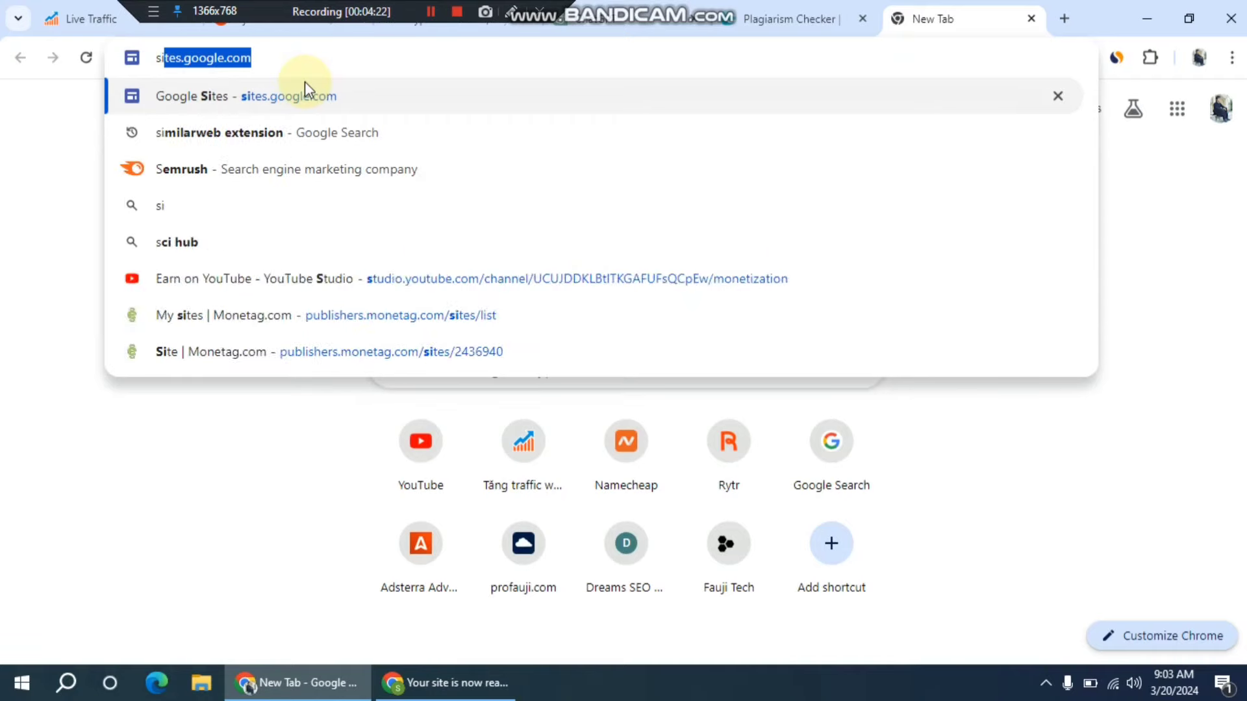
text(m)
key(BackSpace)
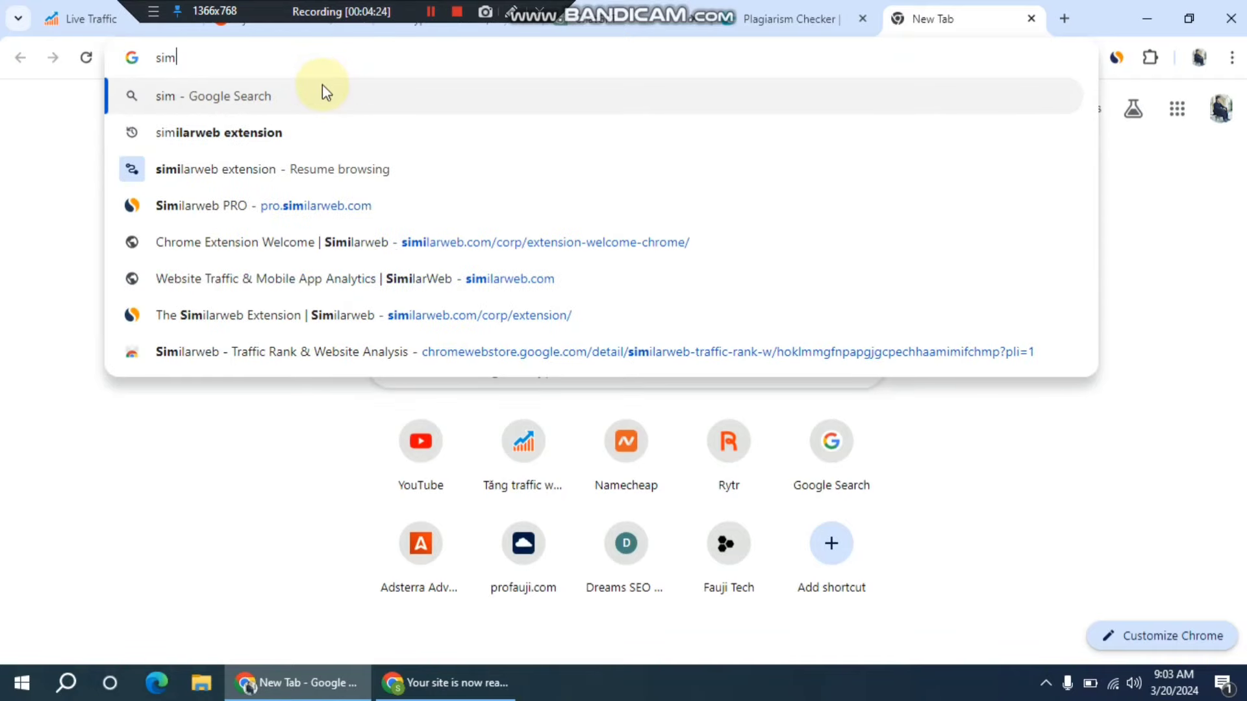
key(BackSpace)
key(BackSpace)
key(BackSpace)
text(scamadviser)
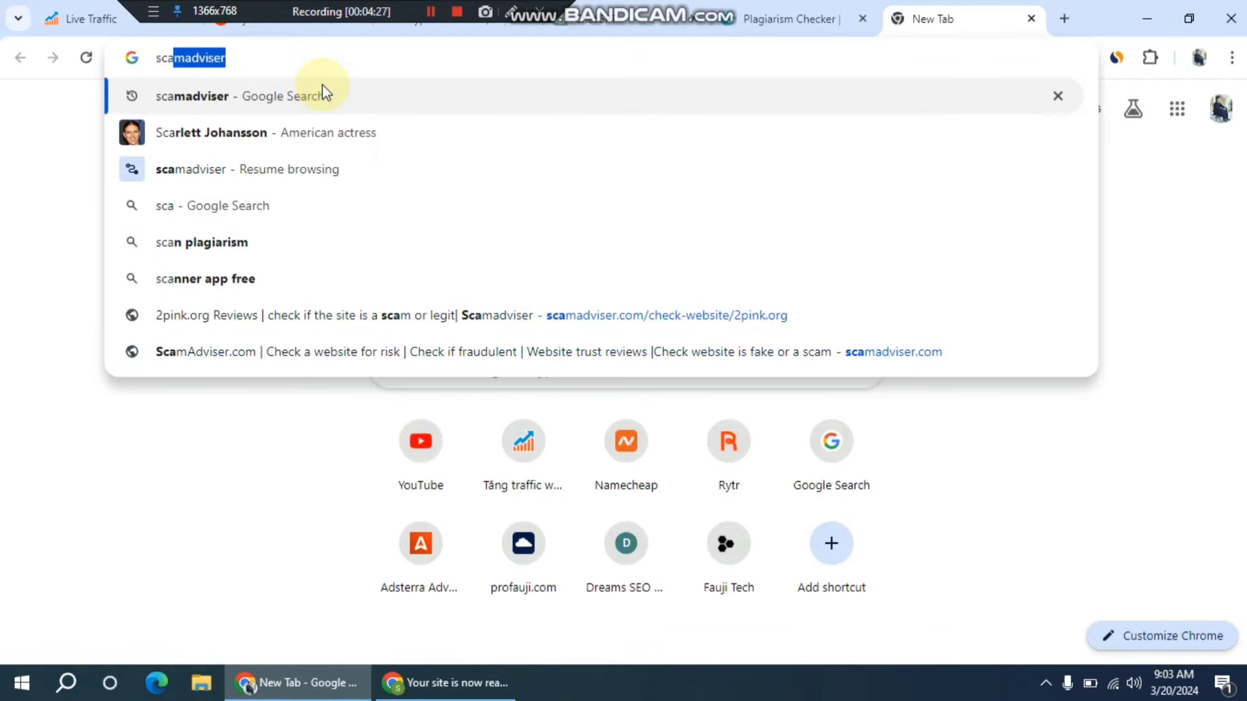
click(286, 98)
click(81, 18)
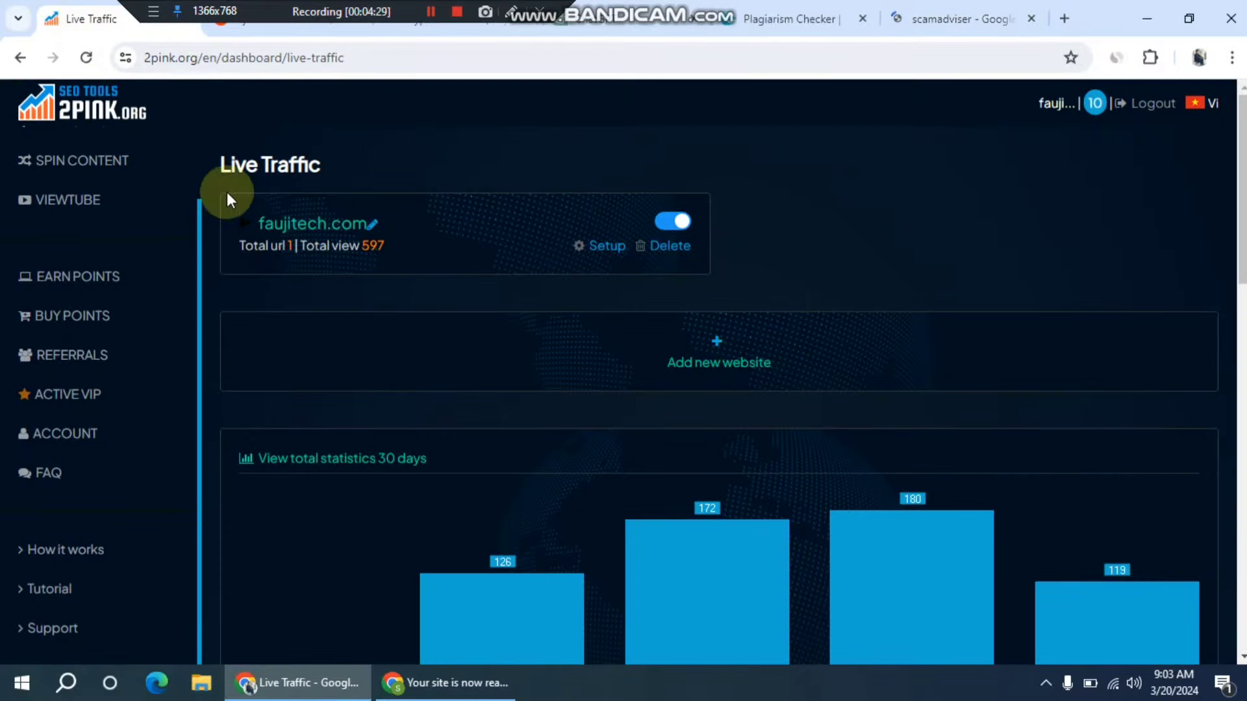
double_click(201, 58)
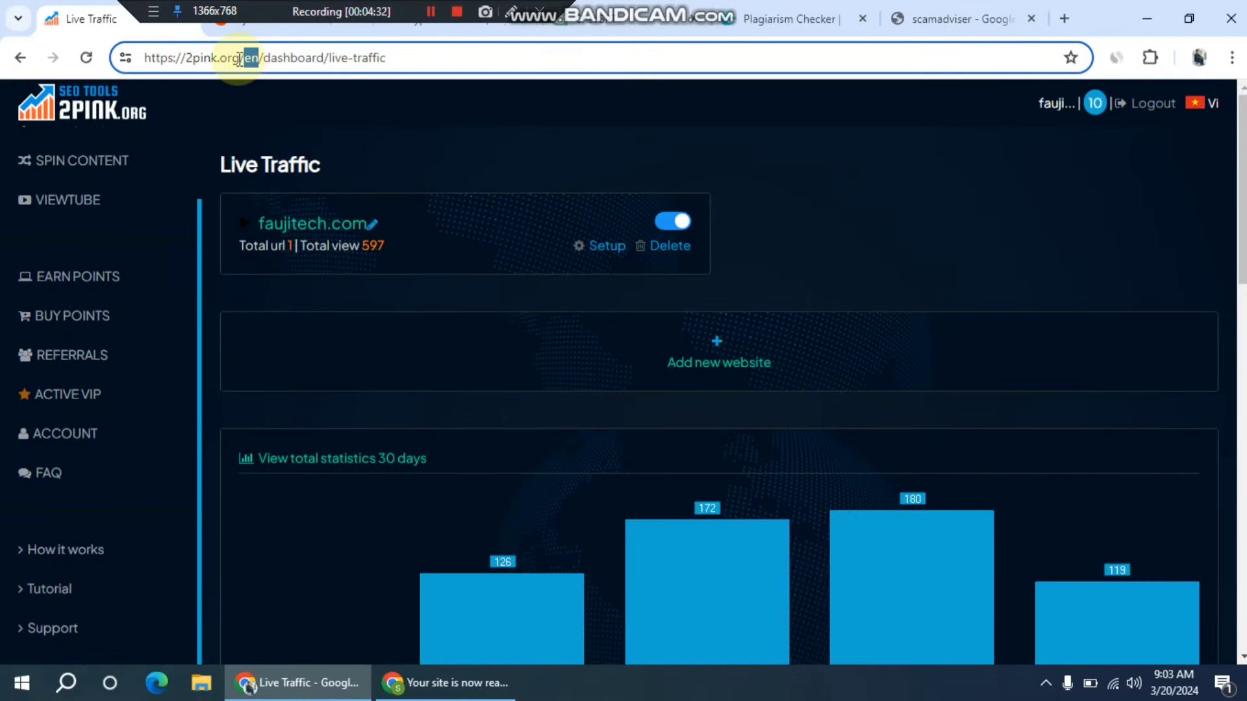
drag(239, 57, 168, 61)
right_click(144, 58)
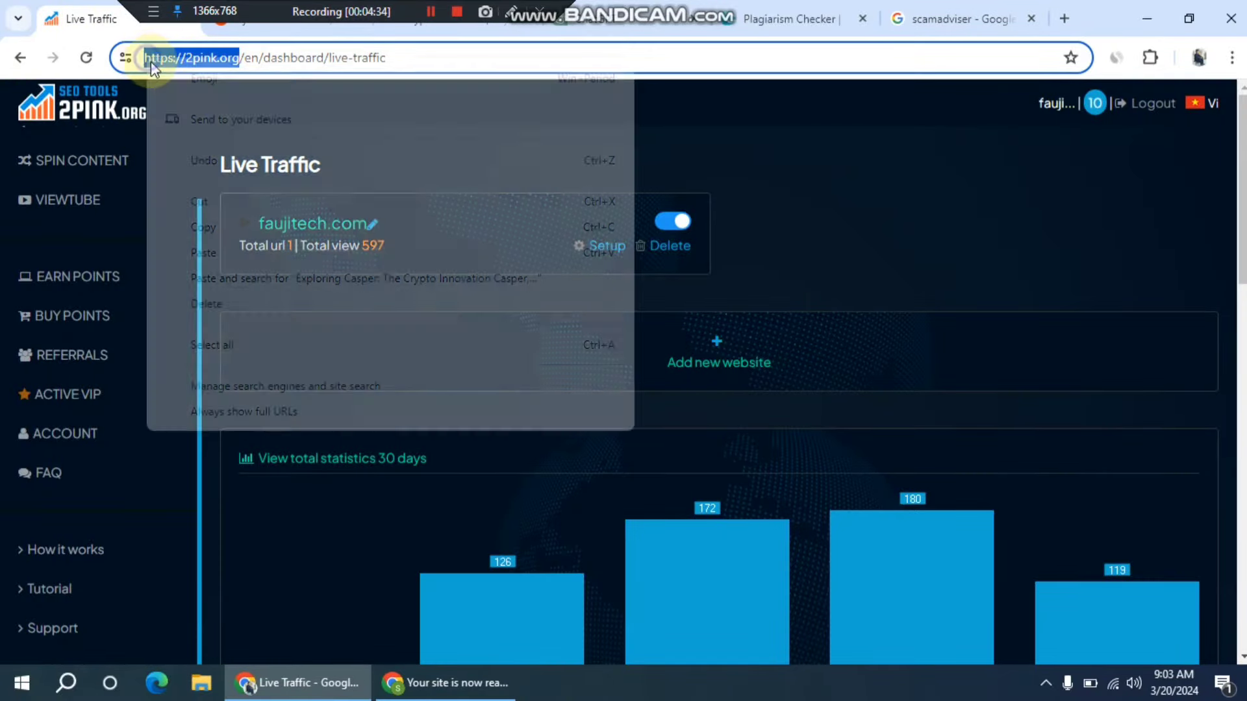
click(211, 225)
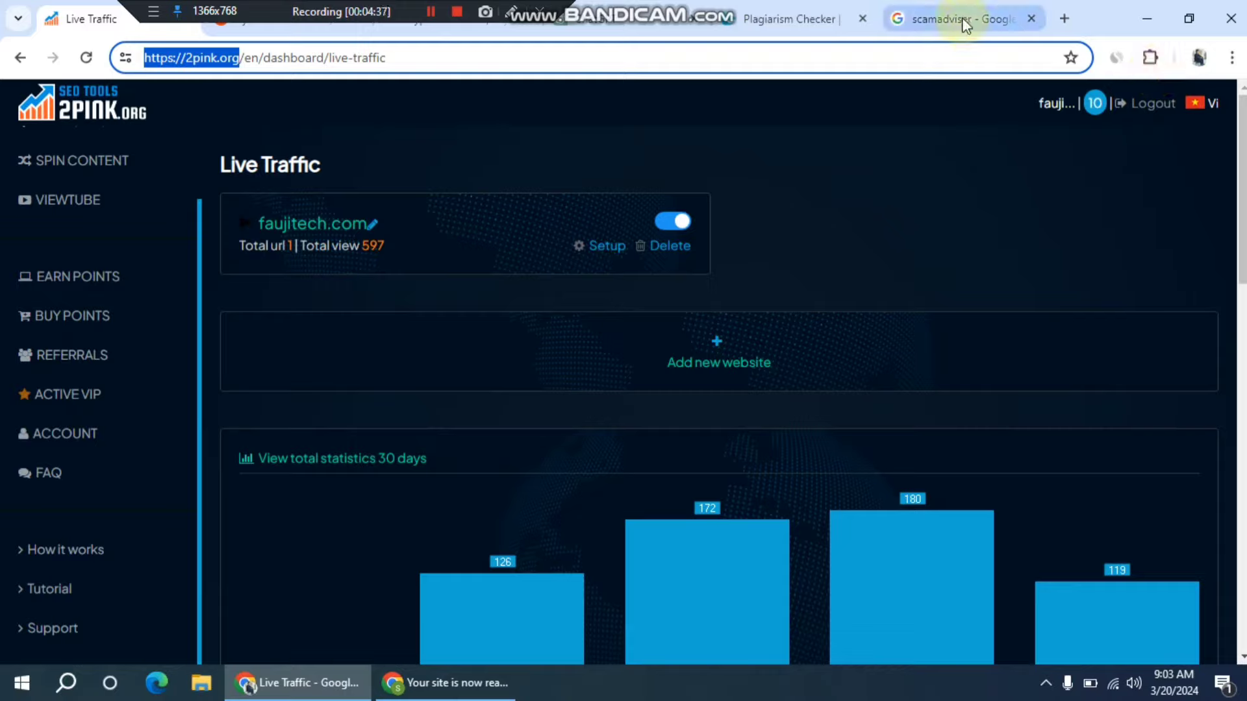
click(944, 18)
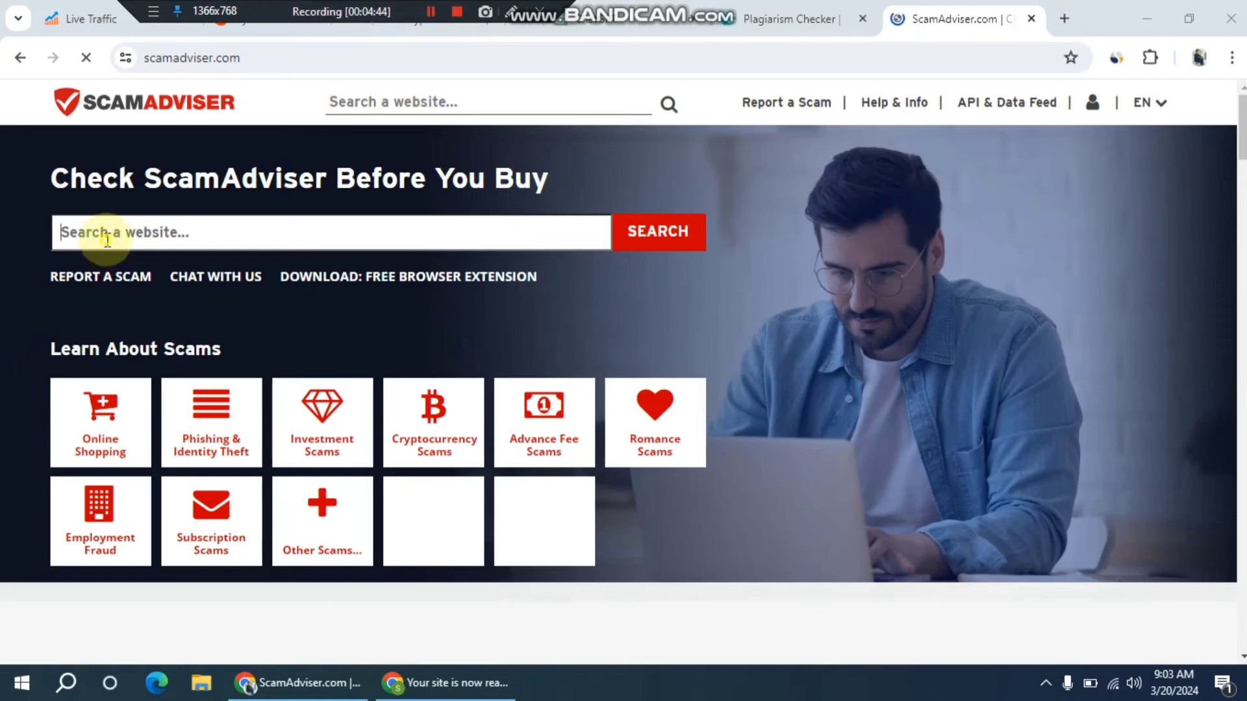
right_click(107, 240)
click(158, 413)
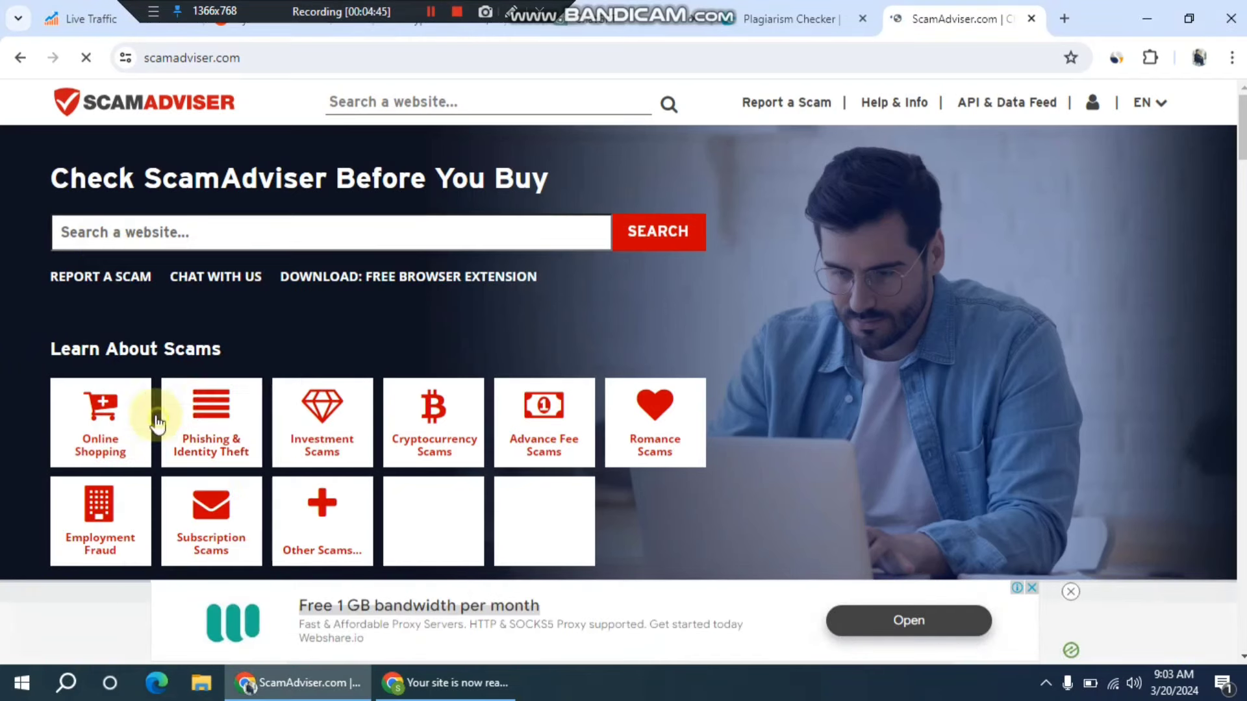
click(696, 245)
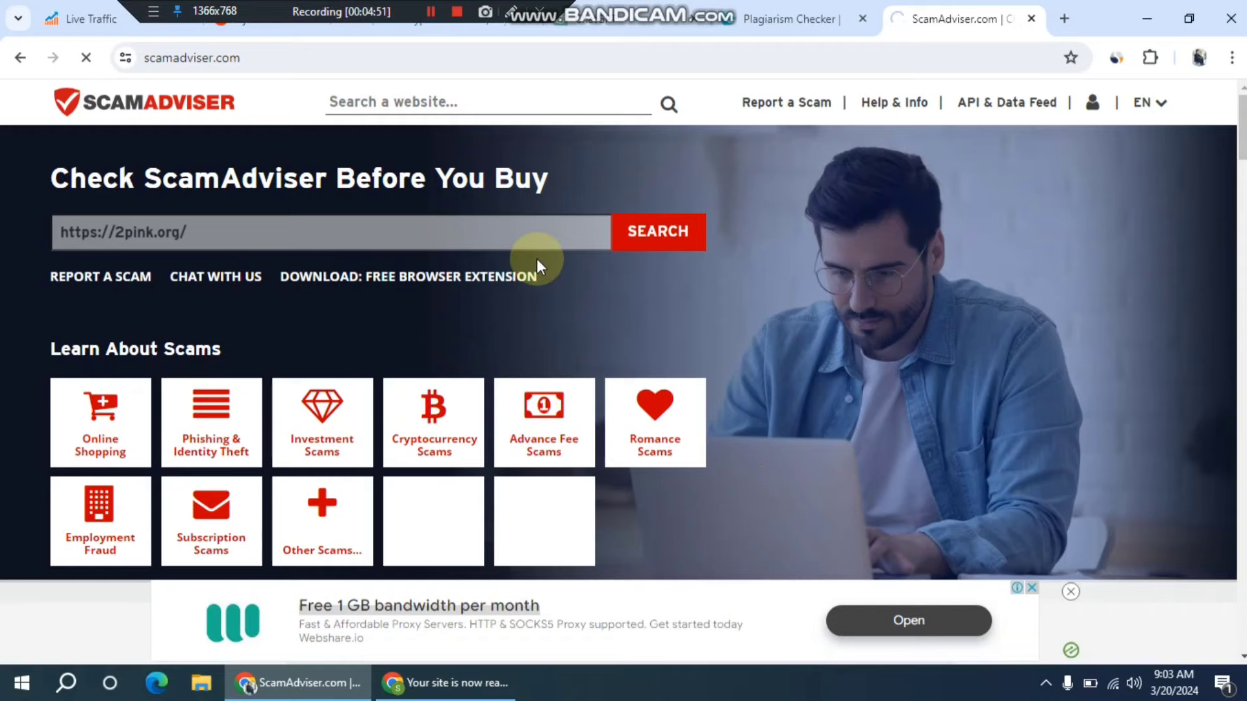
scroll(299, 377, down, 10)
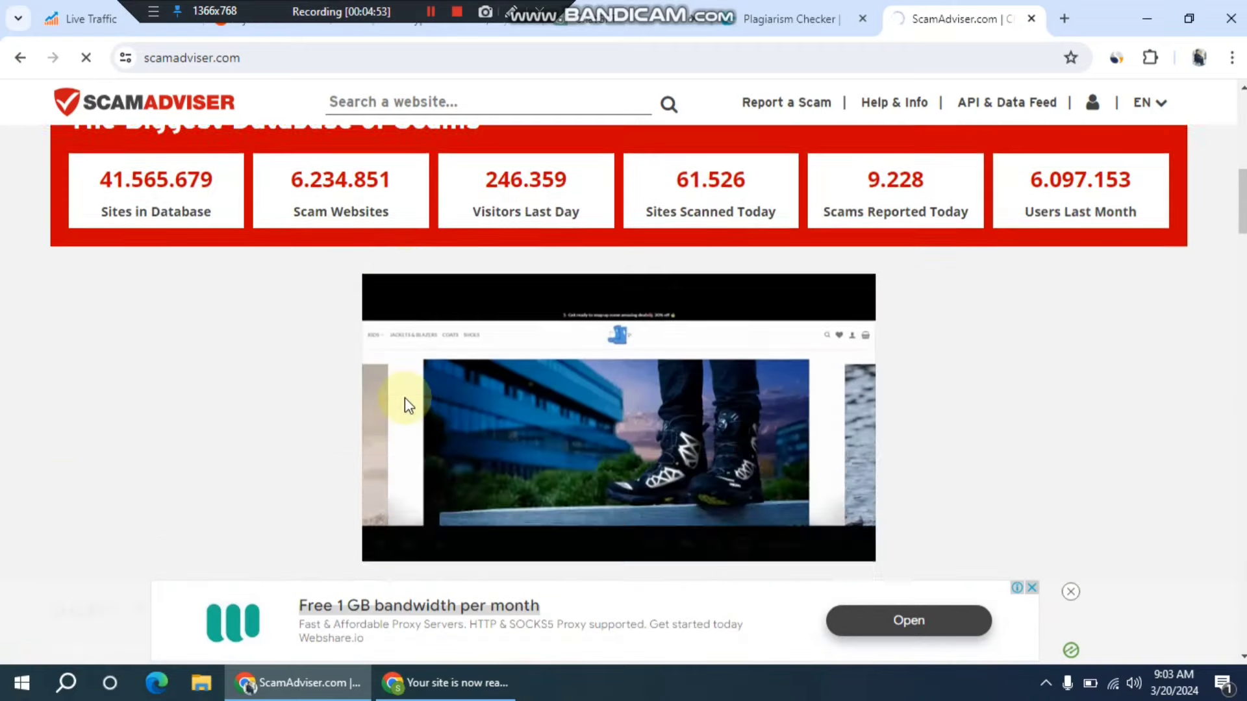
scroll(398, 408, up, 10)
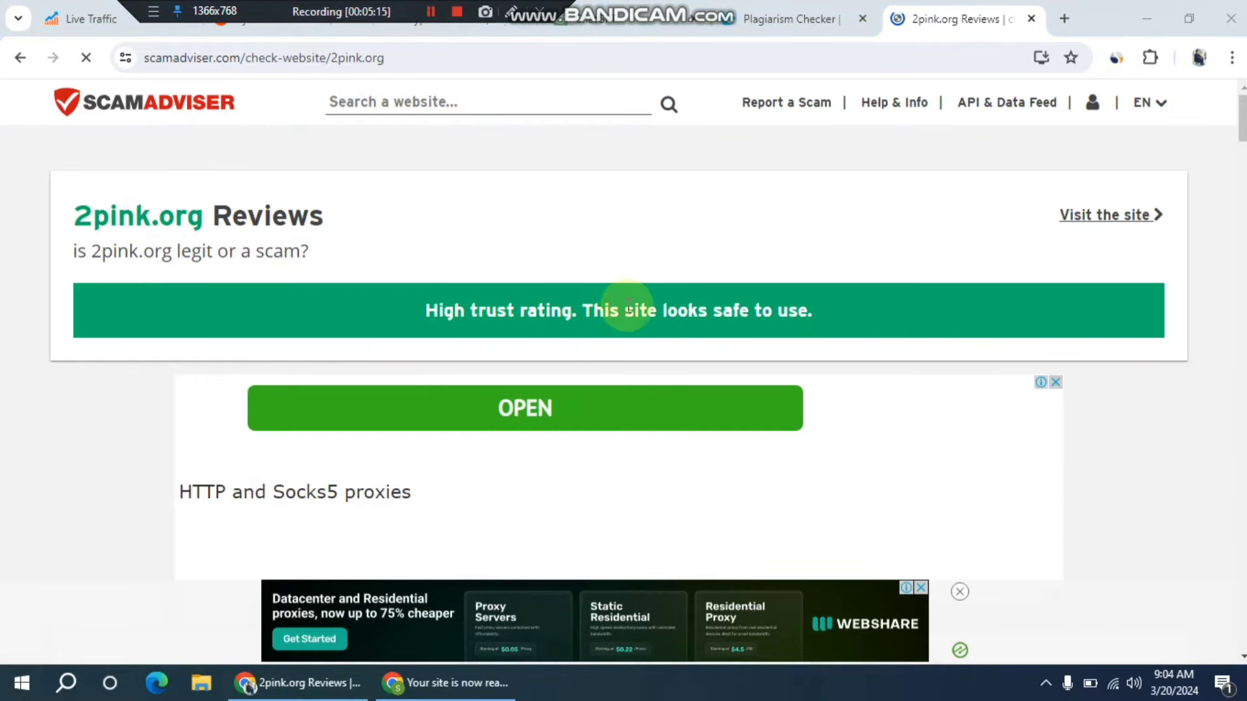
Examine the trust rating and Trustscore in ScamAdviser's review of 2pink.org
scroll(761, 325, down, 5)
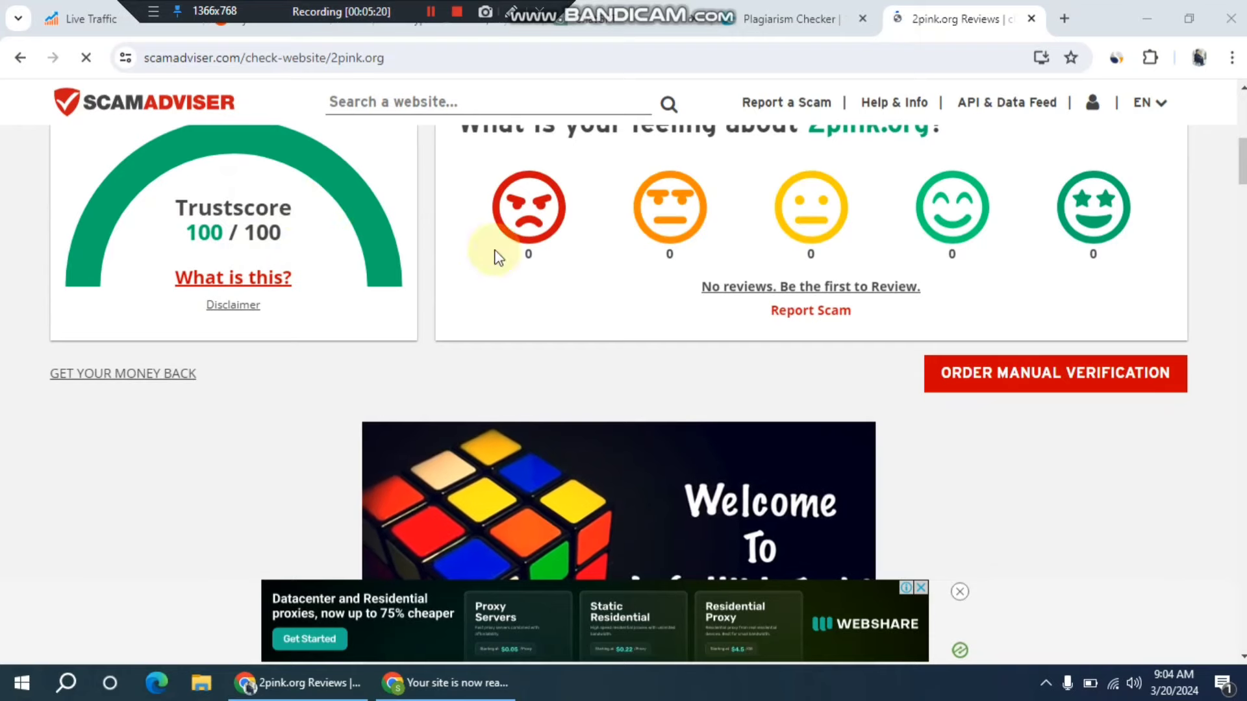
scroll(312, 305, down, 5)
scroll(302, 336, up, 10)
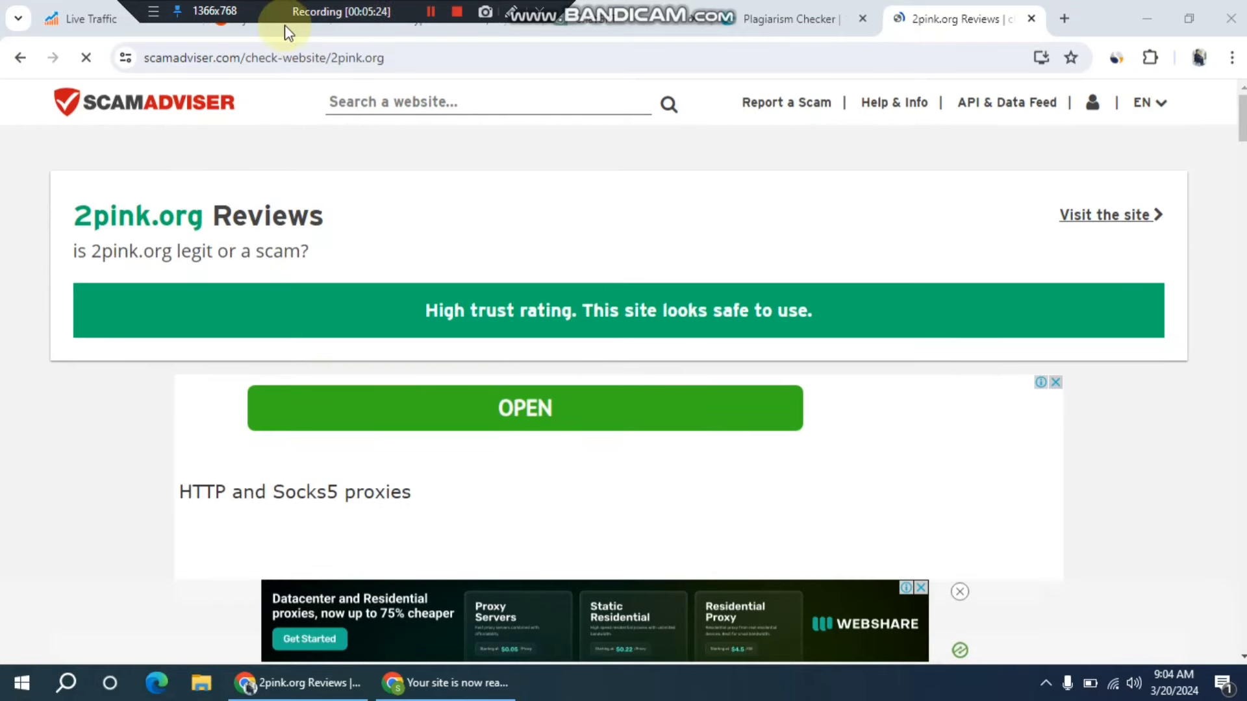
drag(276, 12, 698, 79)
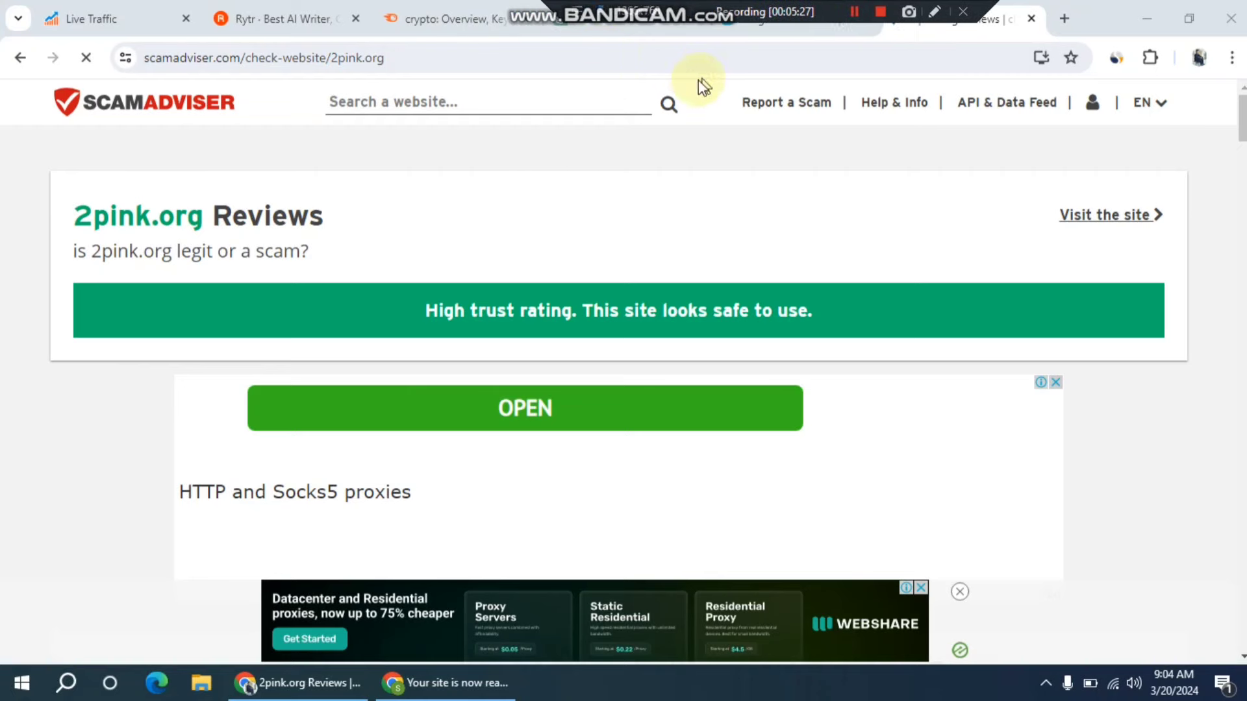